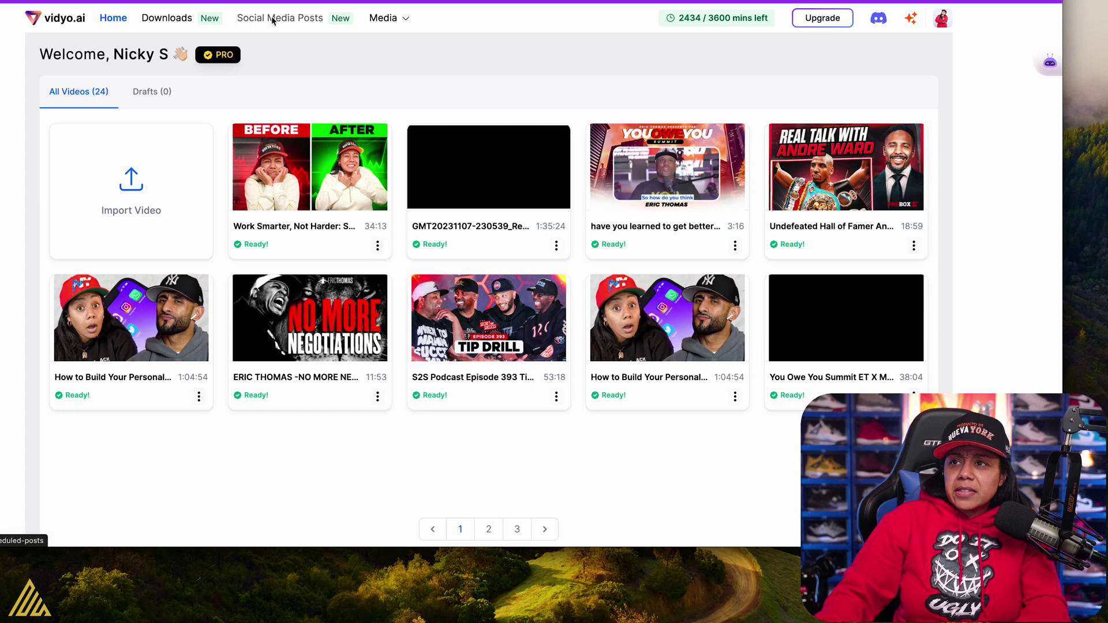
- Open the "Work Smarter, Not Harder" video project and review its chapters and scored shorts
{"action": "mouse_move", "coordinate": [408, 23]}
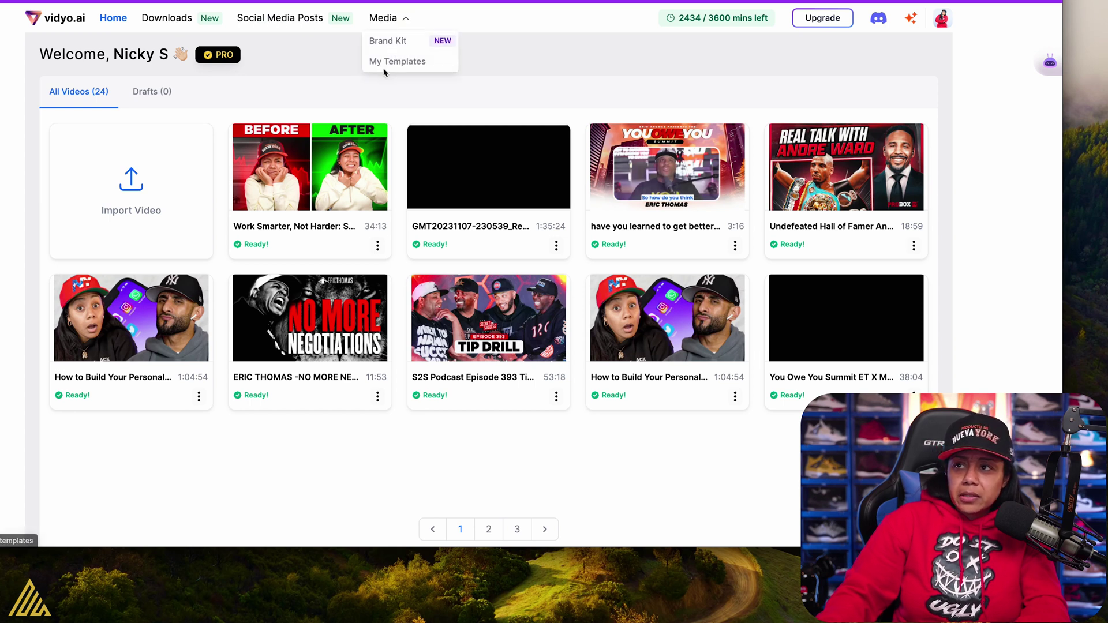
{"action": "mouse_move", "coordinate": [292, 181]}
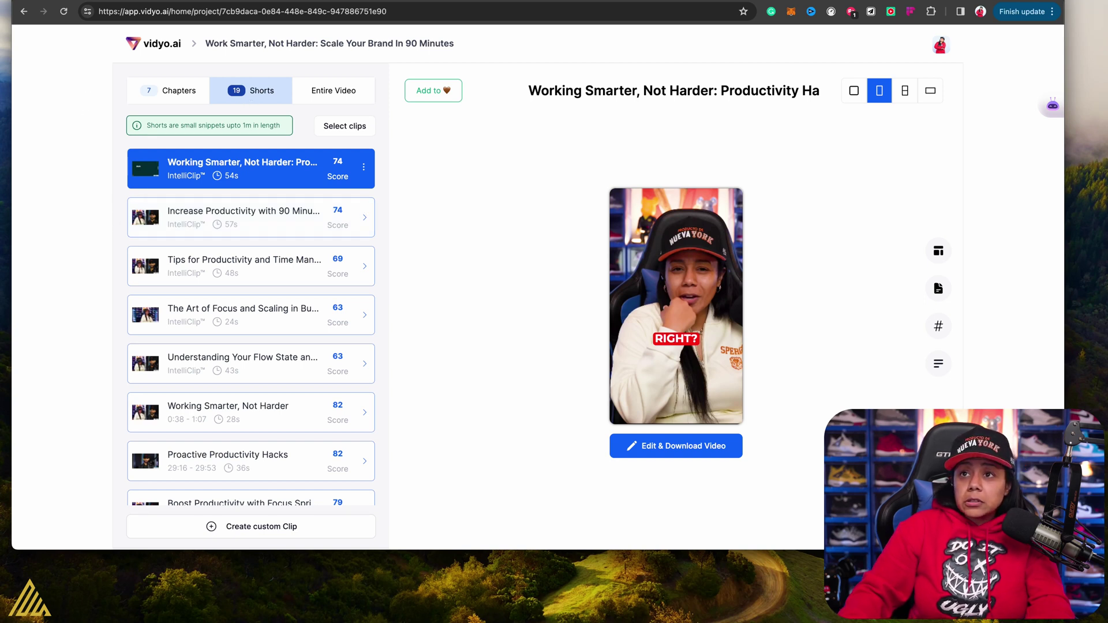
{"action": "scroll", "coordinate": [164, 199], "scroll_direction": "down", "scroll_amount": 1}
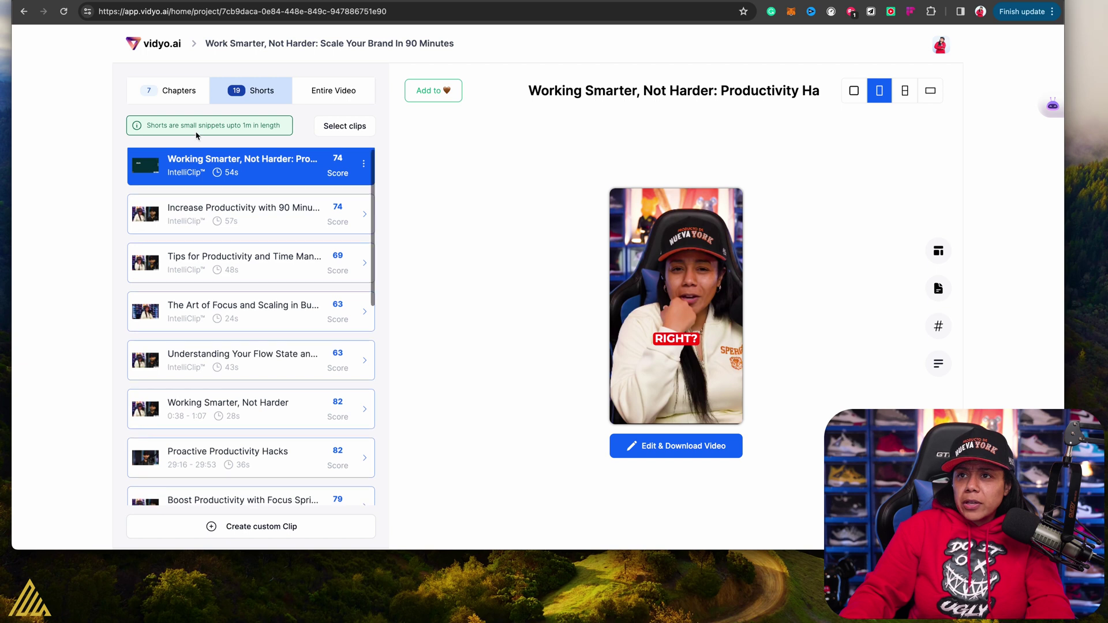
{"action": "left_click", "coordinate": [176, 93]}
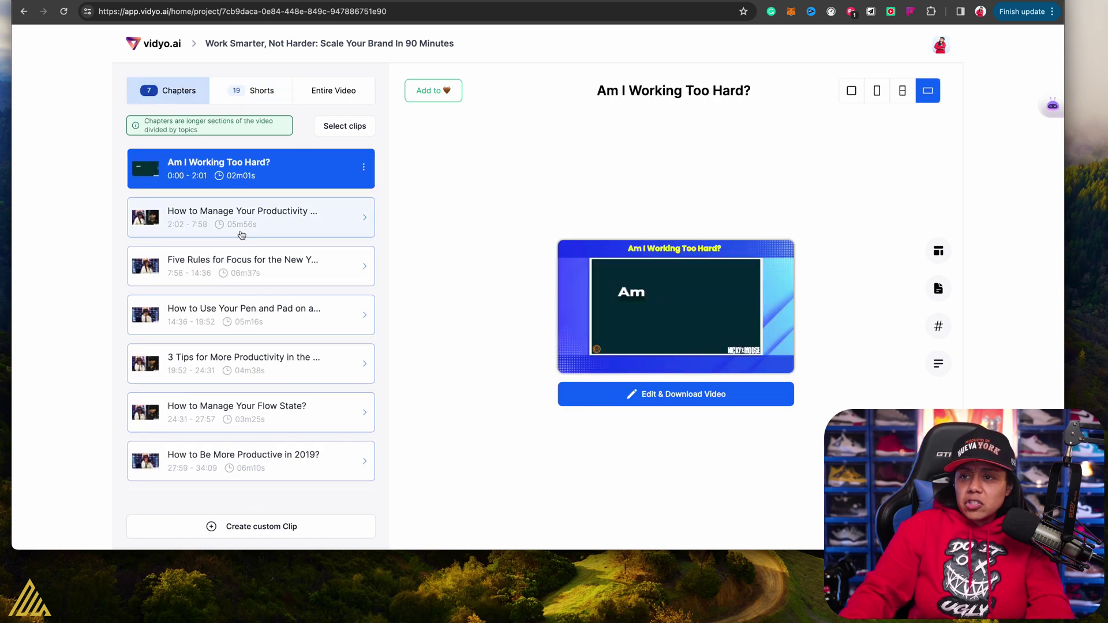
{"action": "left_click", "coordinate": [247, 91]}
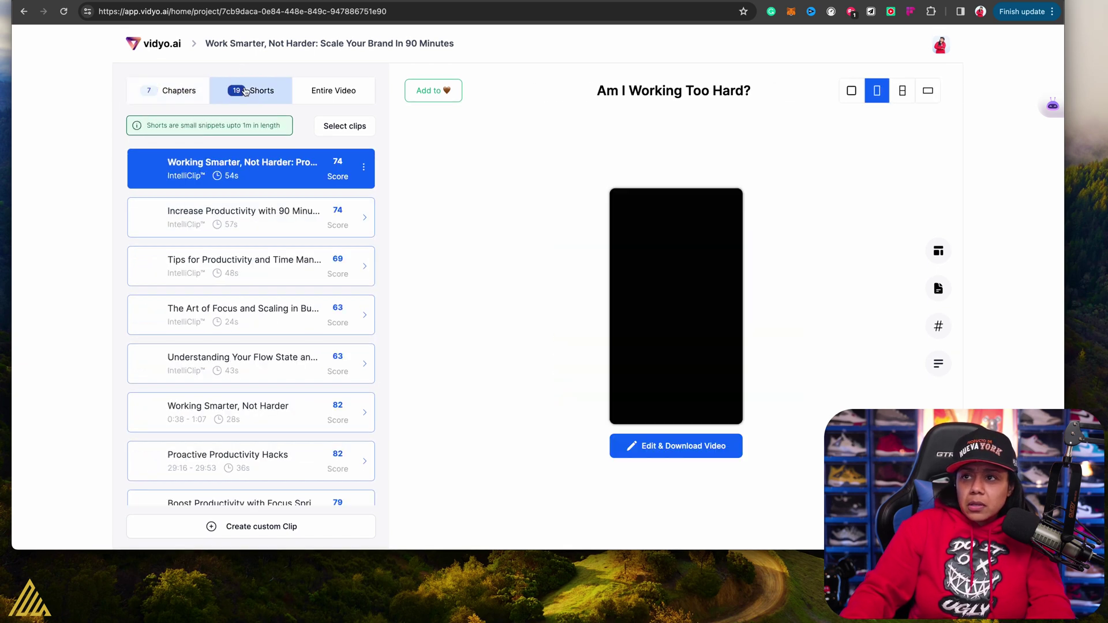
{"action": "scroll", "coordinate": [285, 225], "scroll_direction": "down", "scroll_amount": 10}
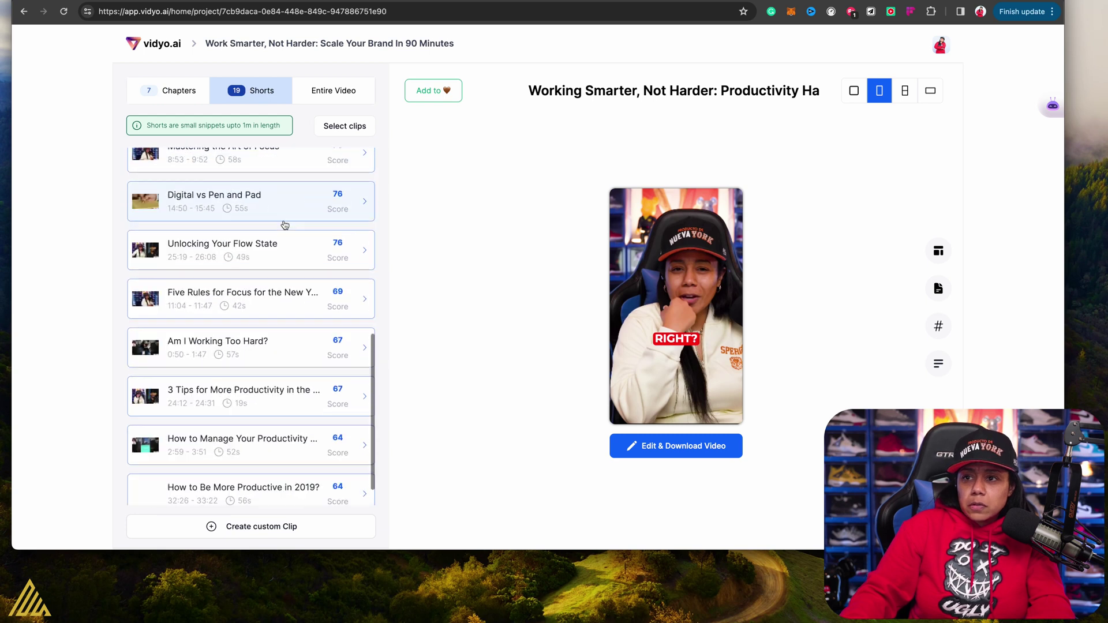
{"action": "scroll", "coordinate": [285, 224], "scroll_direction": "up", "scroll_amount": 10}
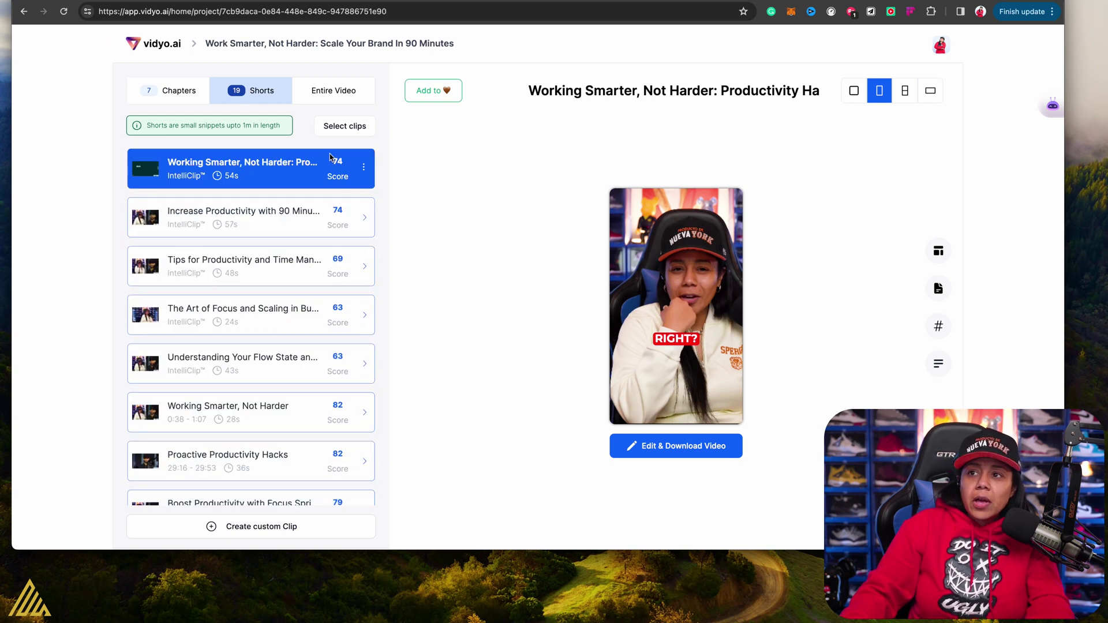
{"action": "scroll", "coordinate": [340, 248], "scroll_direction": "down", "scroll_amount": 2}
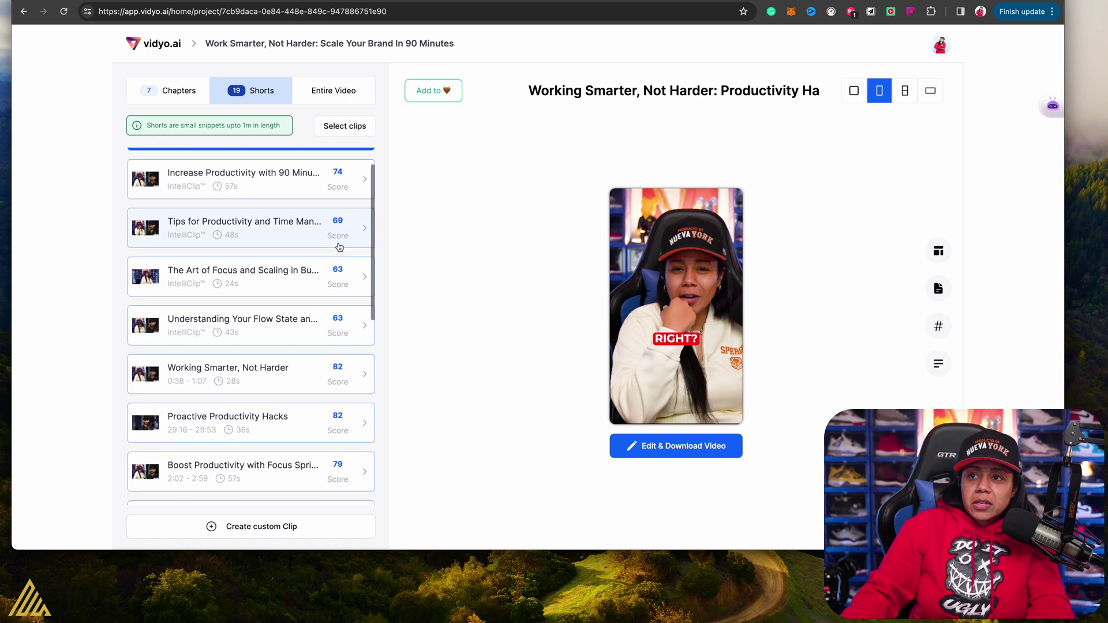
{"action": "scroll", "coordinate": [326, 246], "scroll_direction": "up", "scroll_amount": 2}
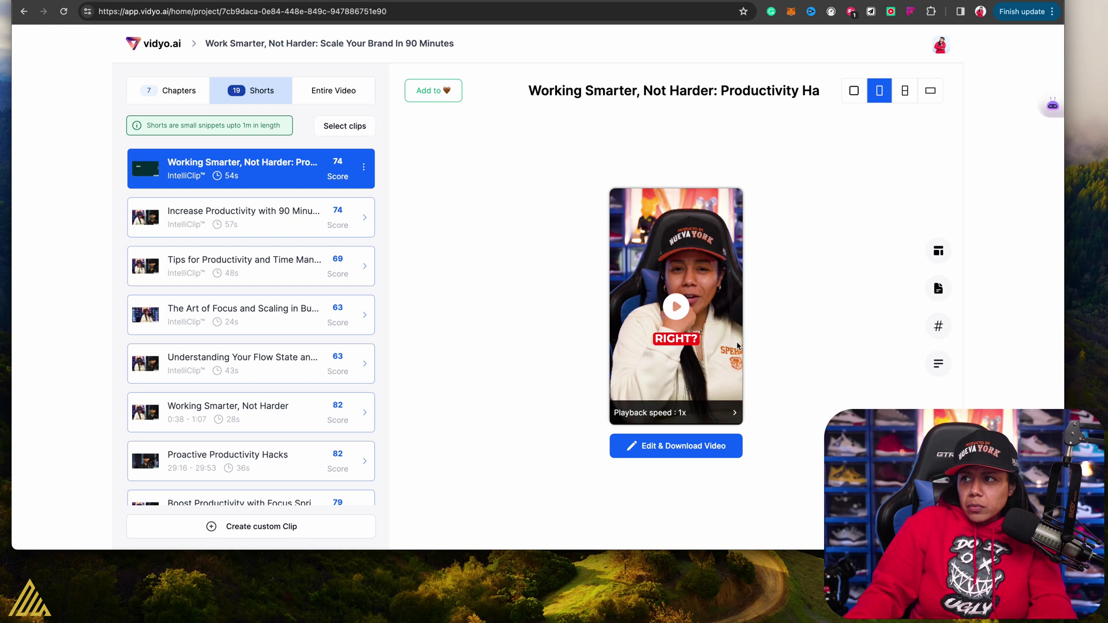
- Preview the first short, then open and play the "Increase Productivity with 90 Minutes" short in its split layout
{"action": "left_click", "coordinate": [676, 306]}
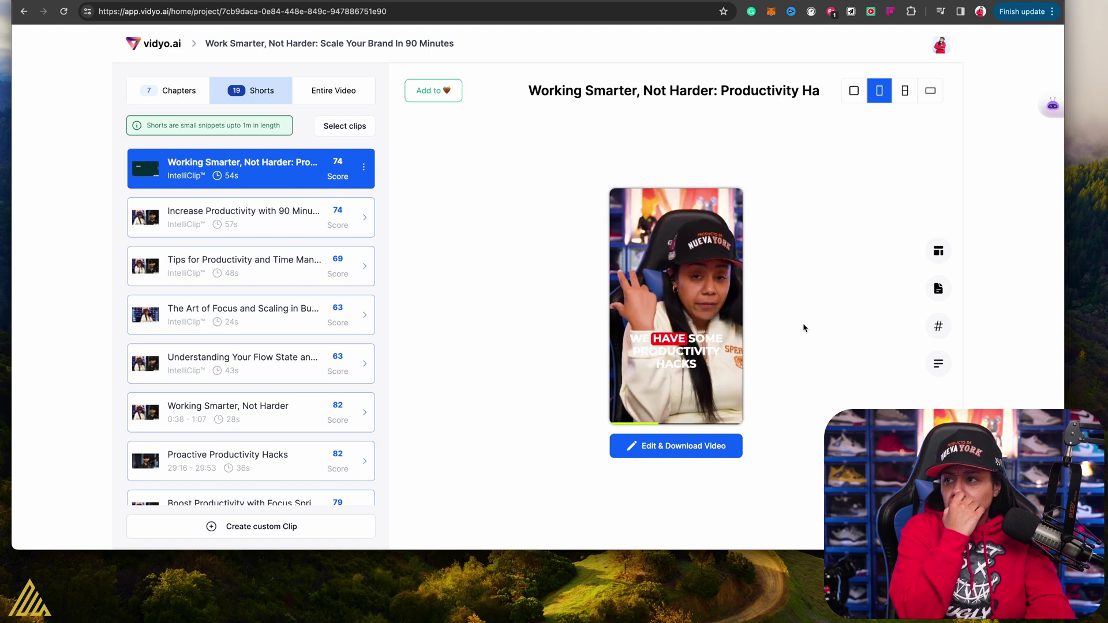
{"action": "mouse_move", "coordinate": [661, 323]}
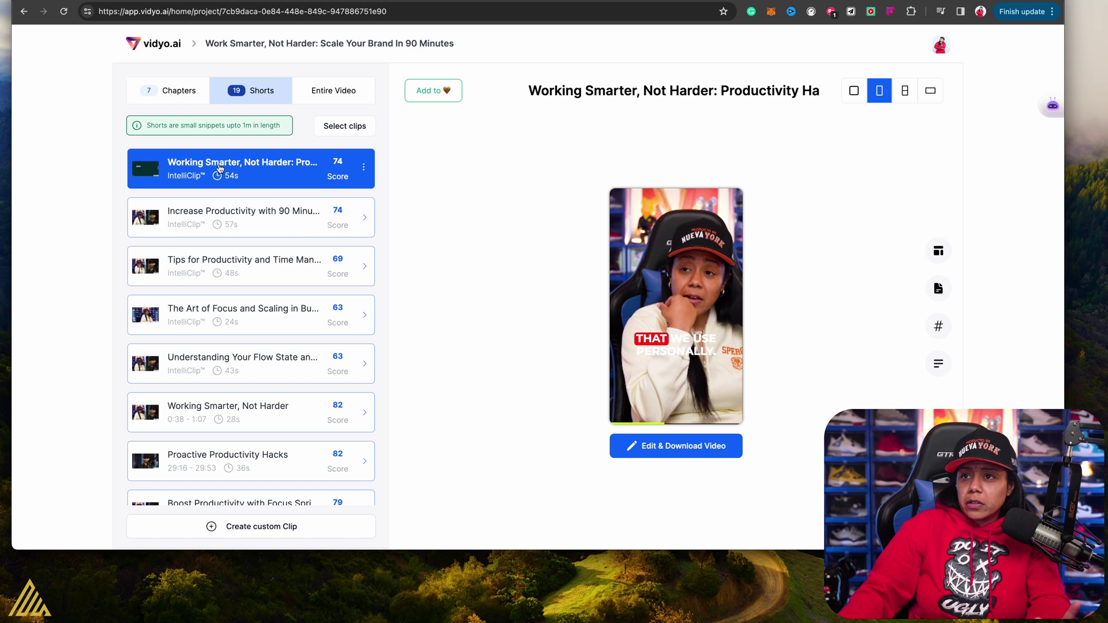
{"action": "left_click", "coordinate": [249, 216]}
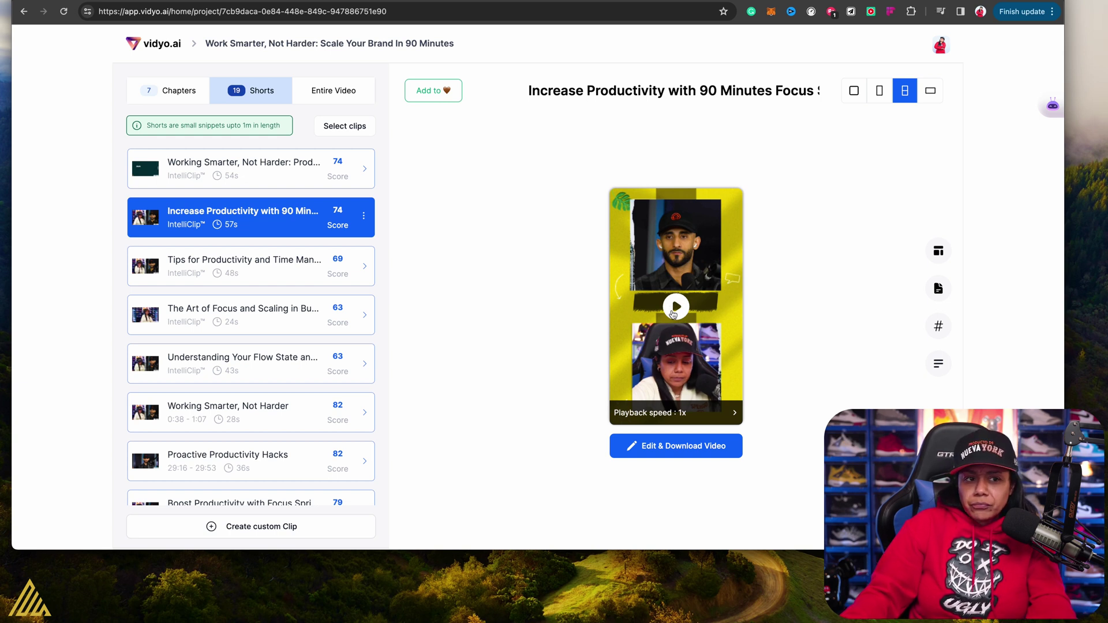
{"action": "left_click", "coordinate": [673, 313]}
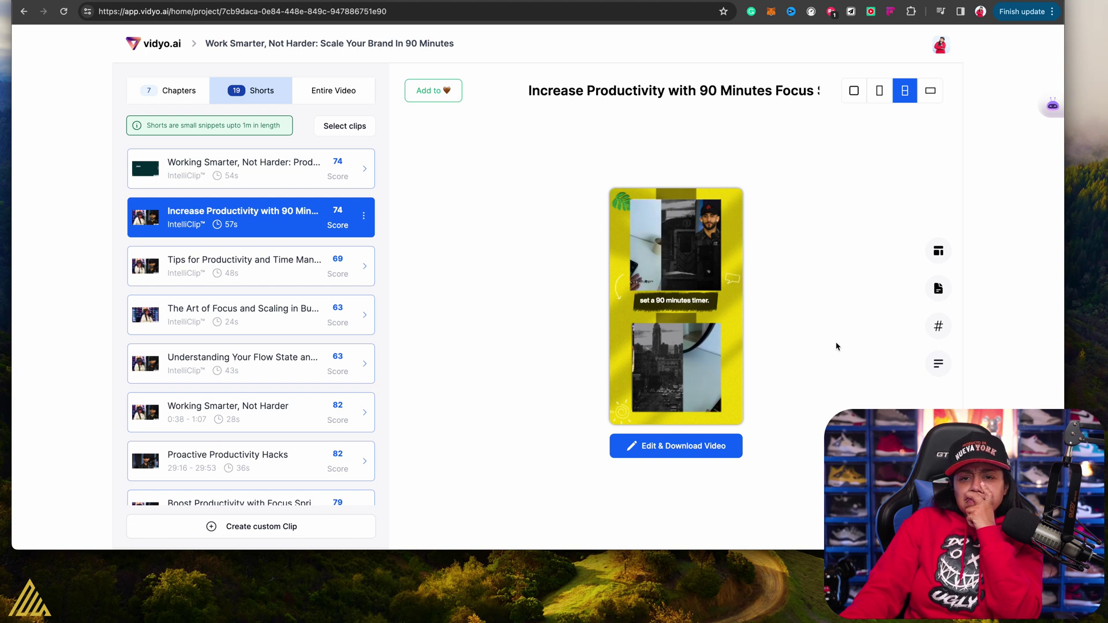
{"action": "mouse_move", "coordinate": [687, 323]}
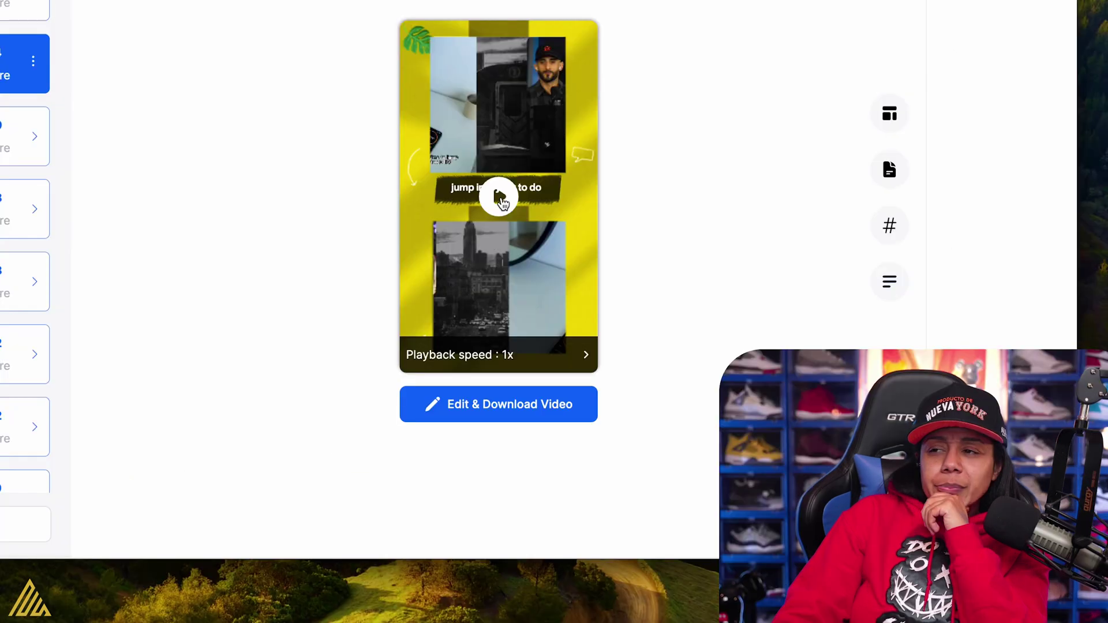
{"action": "left_click", "coordinate": [677, 307]}
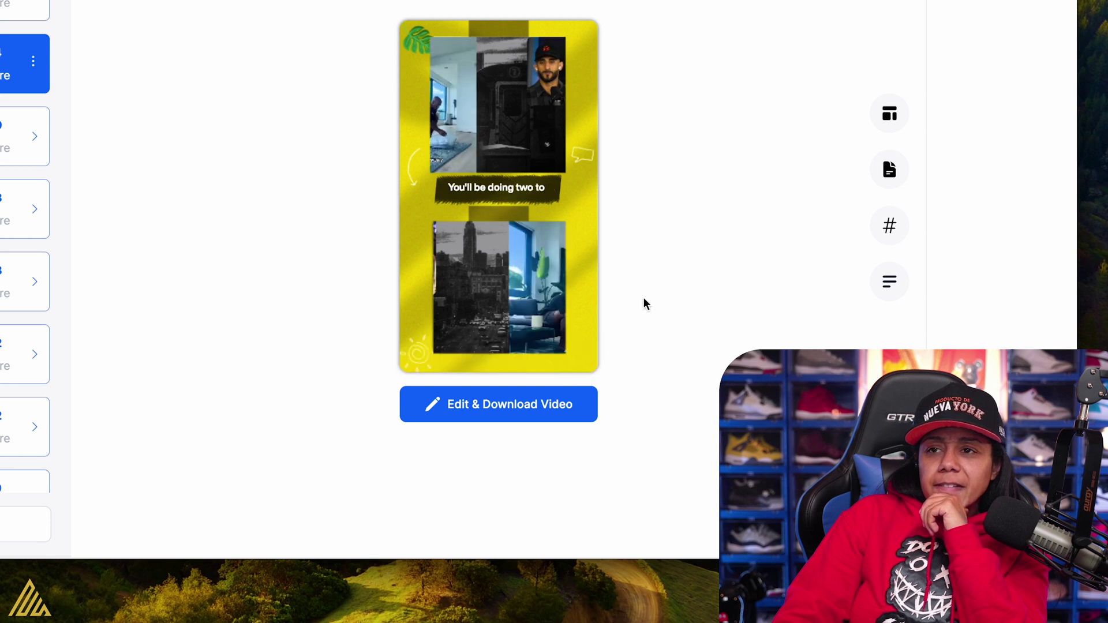
{"action": "mouse_move", "coordinate": [523, 296]}
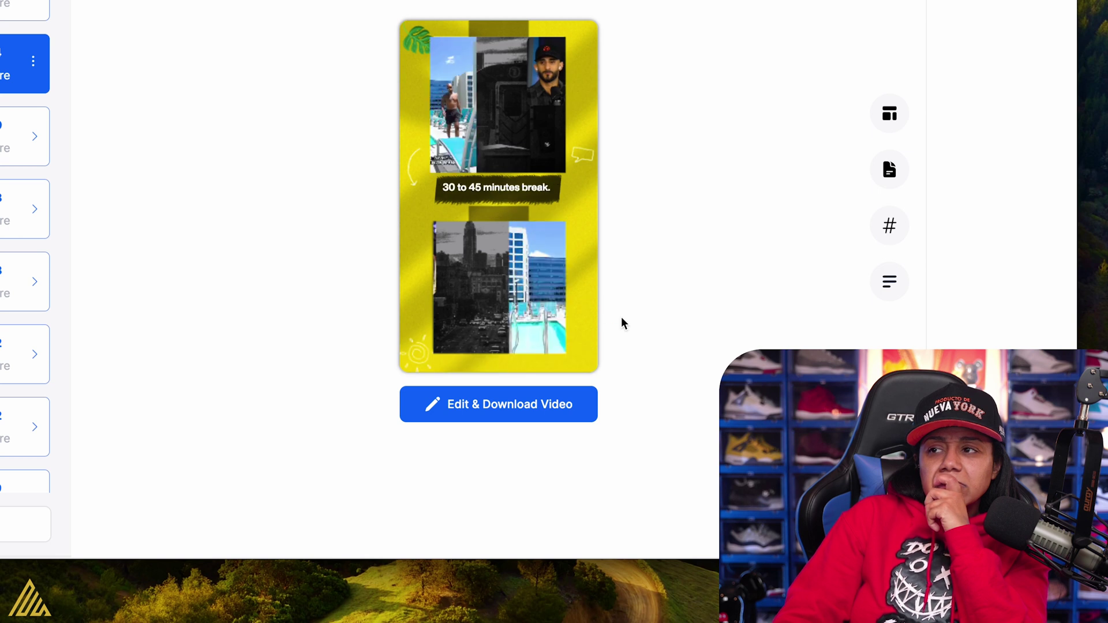
{"action": "mouse_move", "coordinate": [584, 329]}
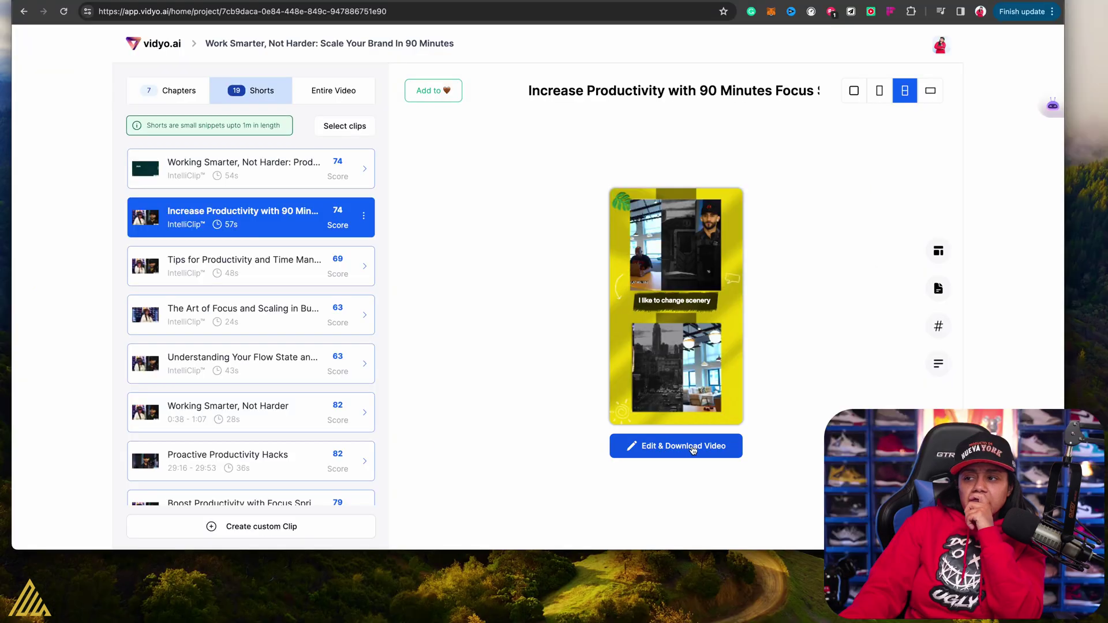
- Open the "Increase Productivity" short for editing and apply the split template with the blue-to-red gradient background
{"action": "left_click", "coordinate": [694, 450]}
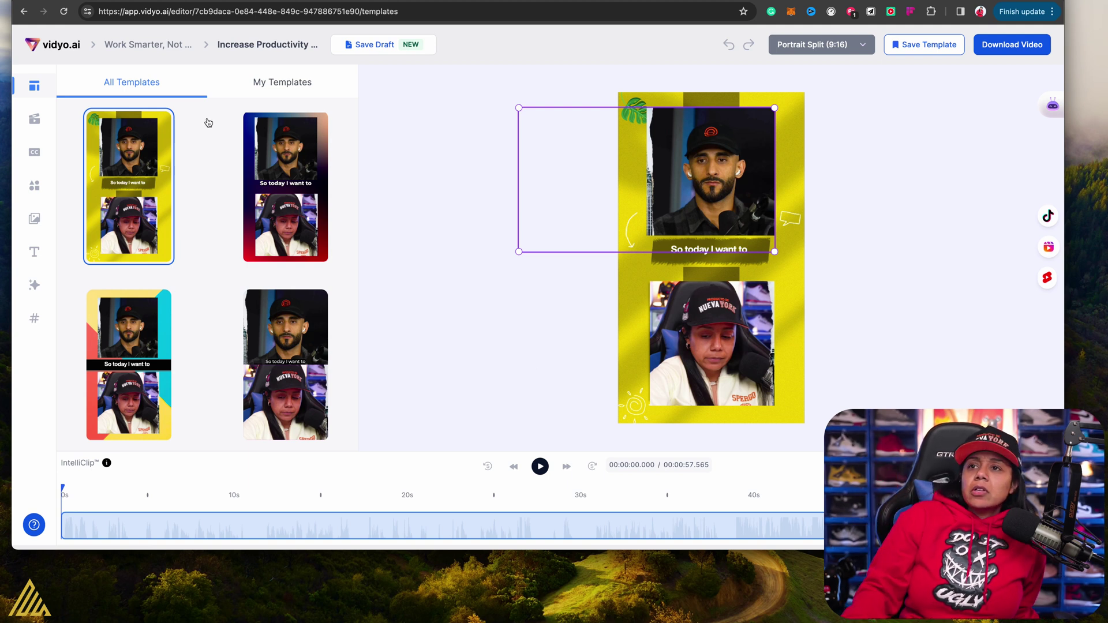
{"action": "scroll", "coordinate": [208, 122], "scroll_direction": "down", "scroll_amount": 3}
{"action": "scroll", "coordinate": [208, 122], "scroll_direction": "down", "scroll_amount": 8}
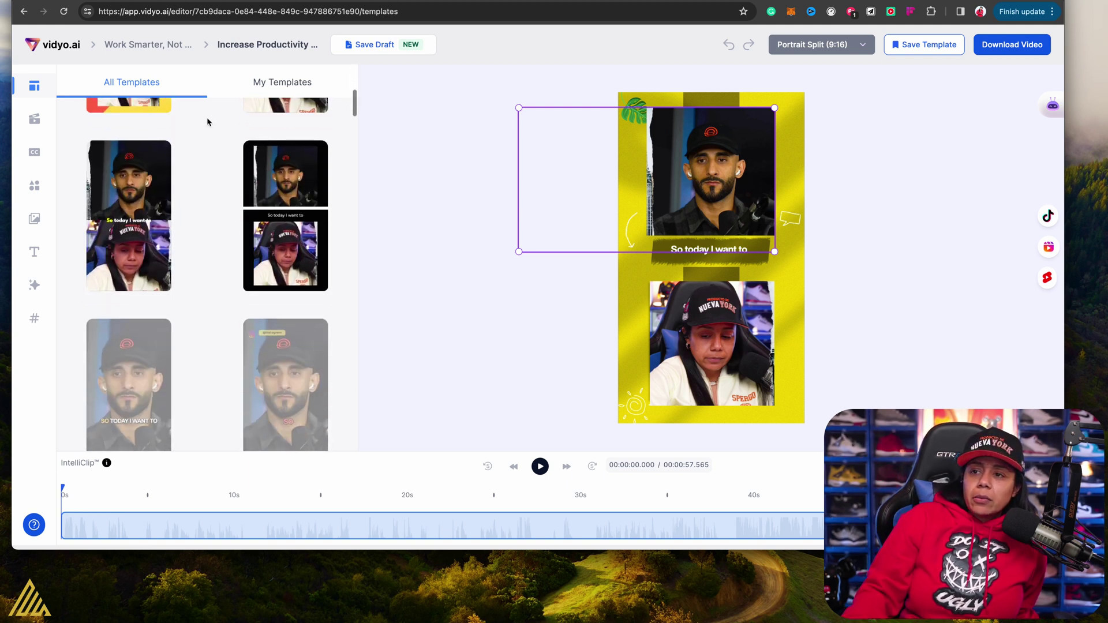
{"action": "scroll", "coordinate": [208, 122], "scroll_direction": "up", "scroll_amount": 5}
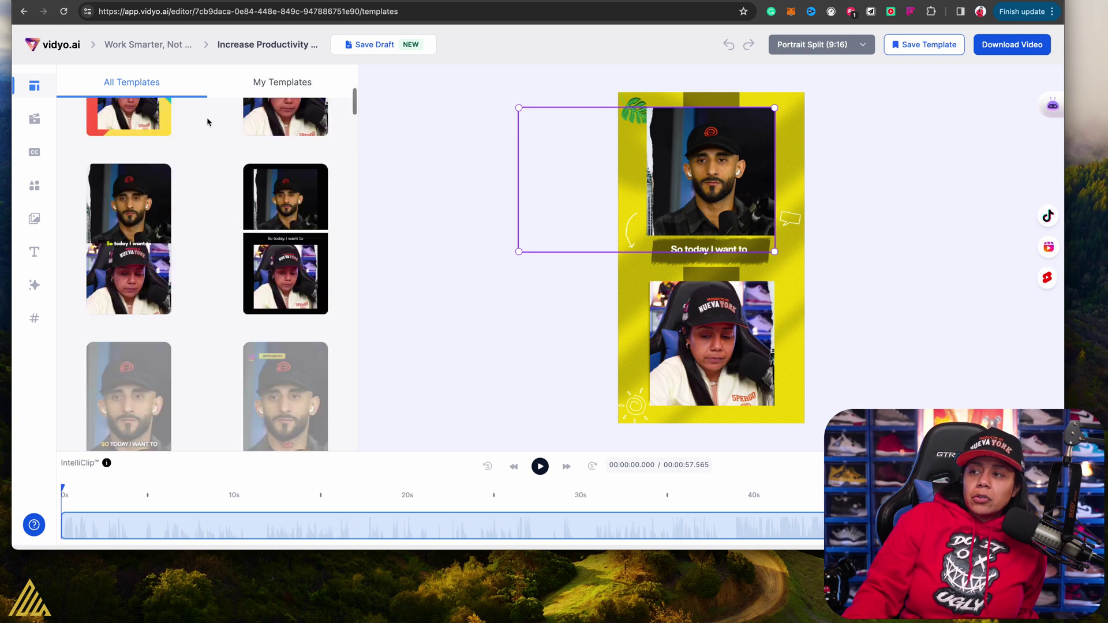
{"action": "scroll", "coordinate": [208, 122], "scroll_direction": "up", "scroll_amount": 1}
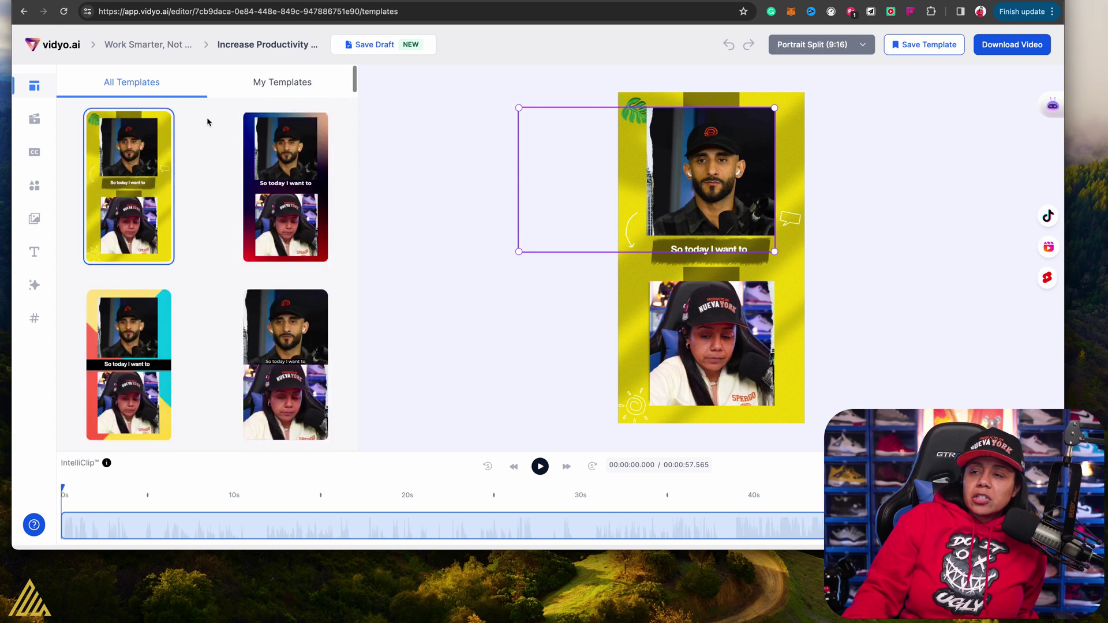
{"action": "left_click", "coordinate": [247, 159]}
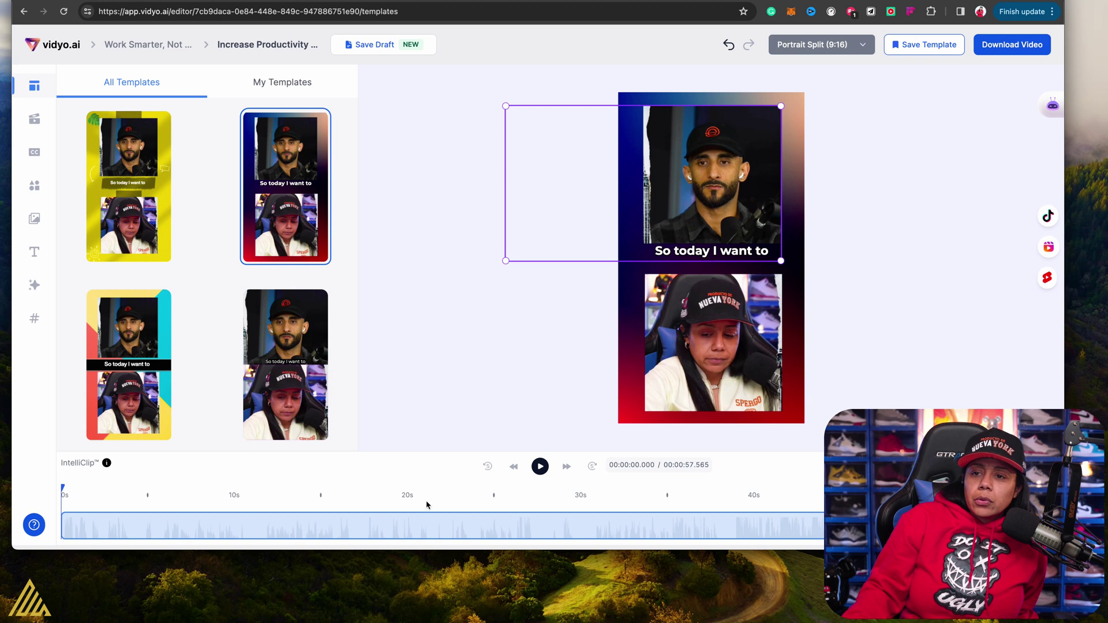
- Go to about 7.8 seconds and shift the lower video sideways so the laptop footage fills its frame
{"action": "left_click_drag", "start_coordinate": [64, 491], "coordinate": [197, 496]}
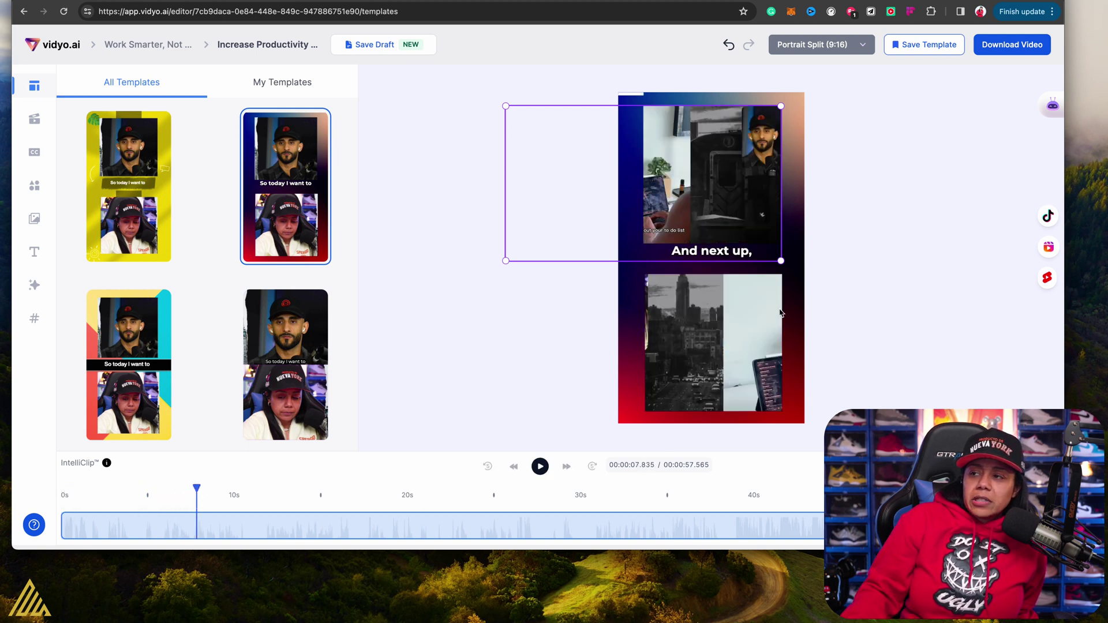
{"action": "left_click", "coordinate": [750, 323]}
{"action": "left_click_drag", "start_coordinate": [755, 322], "coordinate": [672, 307]}
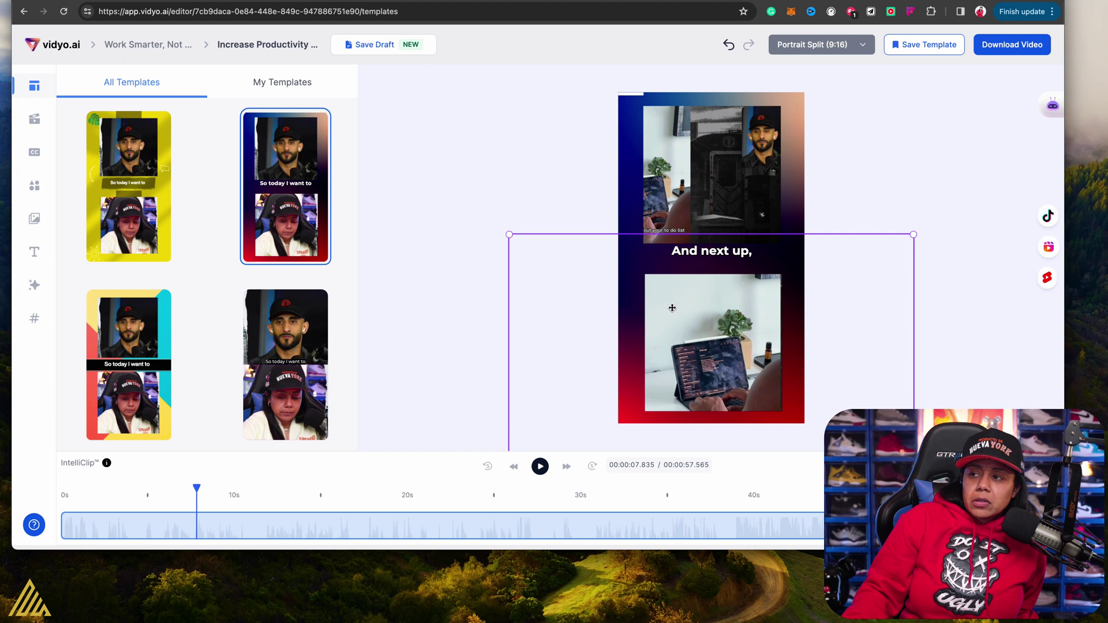
- Enlarge and reposition the upper video so the man in the cap and the dark panel beside him fill its frame
{"action": "left_click", "coordinate": [753, 159]}
{"action": "left_click_drag", "start_coordinate": [765, 162], "coordinate": [750, 162]}
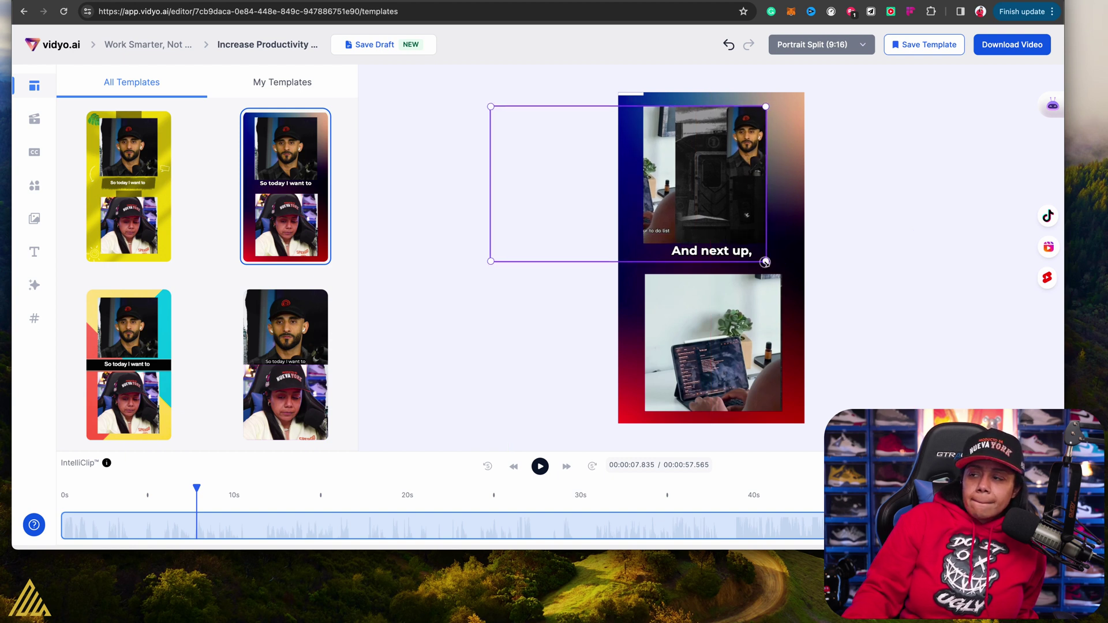
{"action": "left_click_drag", "start_coordinate": [766, 262], "coordinate": [836, 285]}
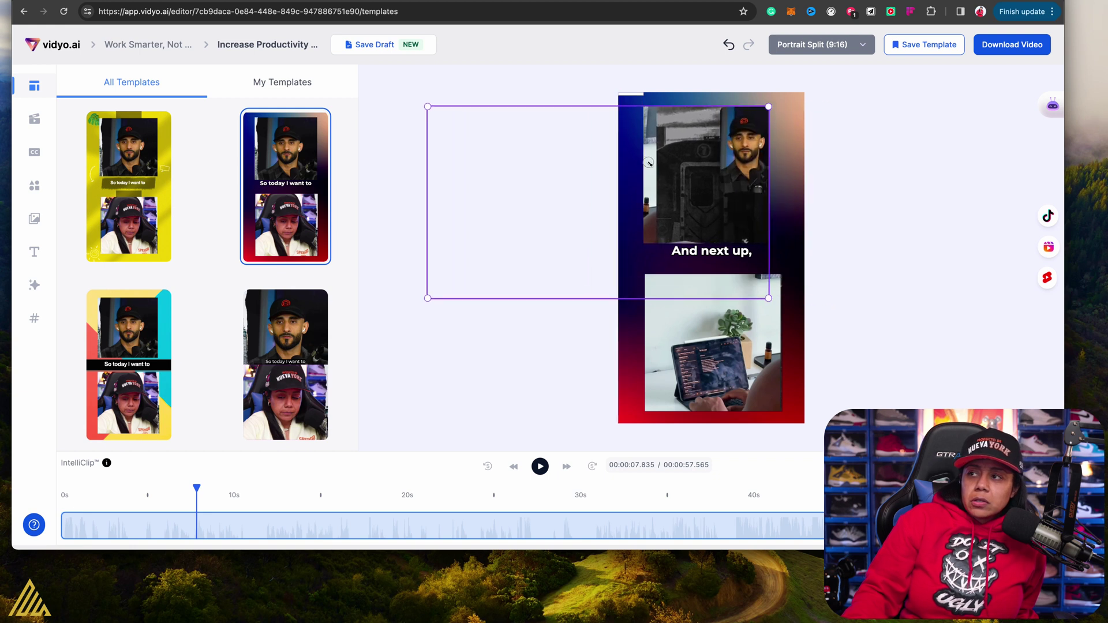
{"action": "left_click_drag", "start_coordinate": [649, 163], "coordinate": [645, 164]}
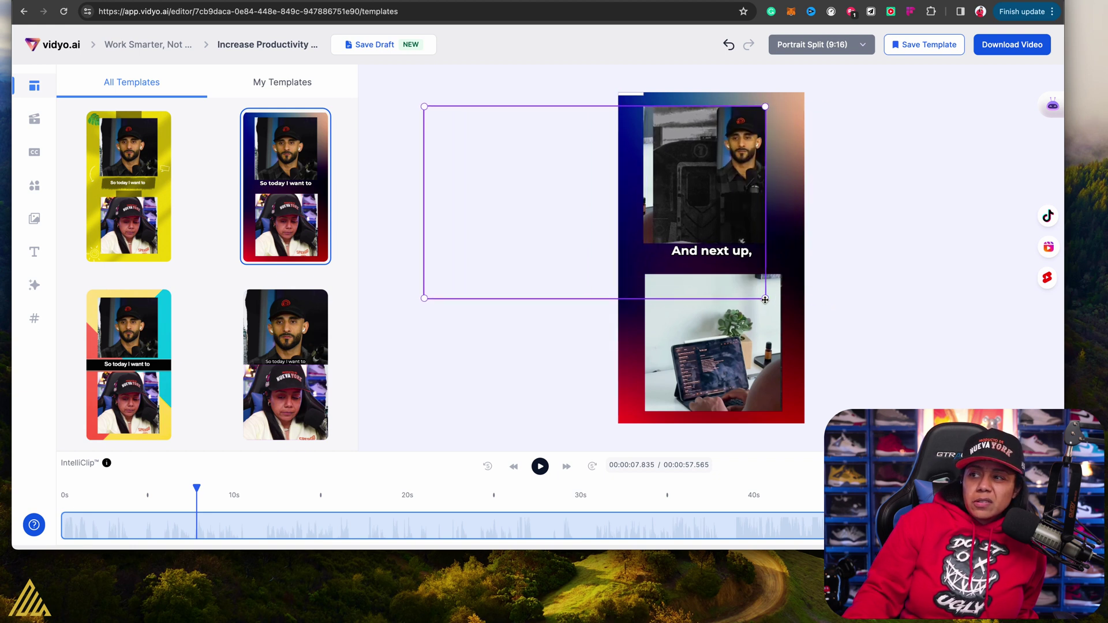
{"action": "left_click_drag", "start_coordinate": [765, 299], "coordinate": [797, 320]}
{"action": "left_click_drag", "start_coordinate": [746, 193], "coordinate": [723, 195]}
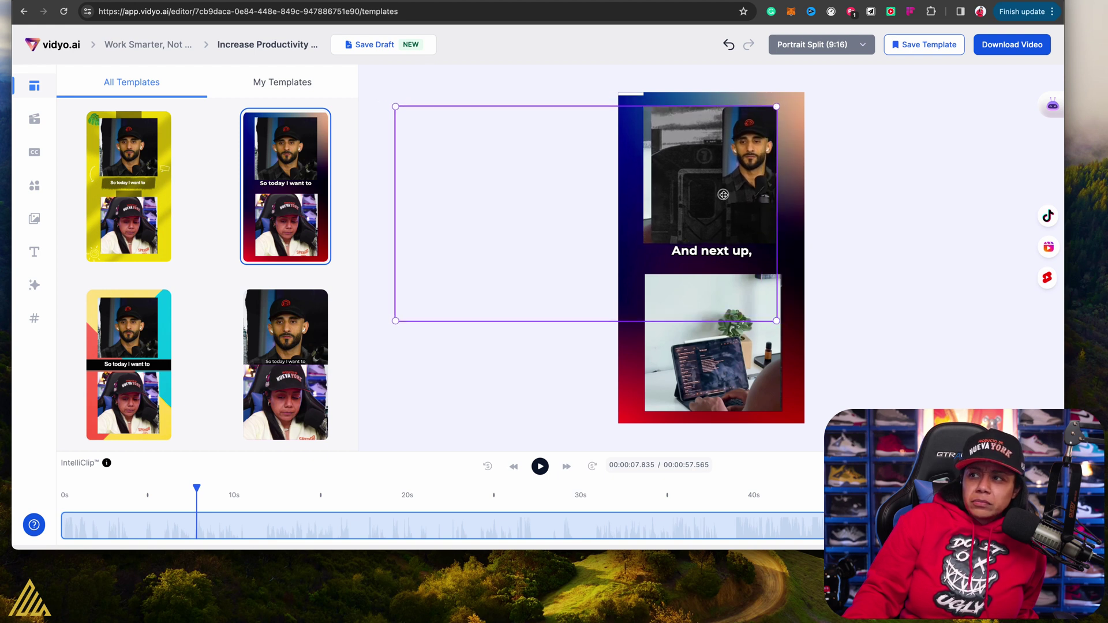
- Play the reframed clip from about 7.8 seconds, pause it, and return the playhead to the start
{"action": "left_click", "coordinate": [540, 469]}
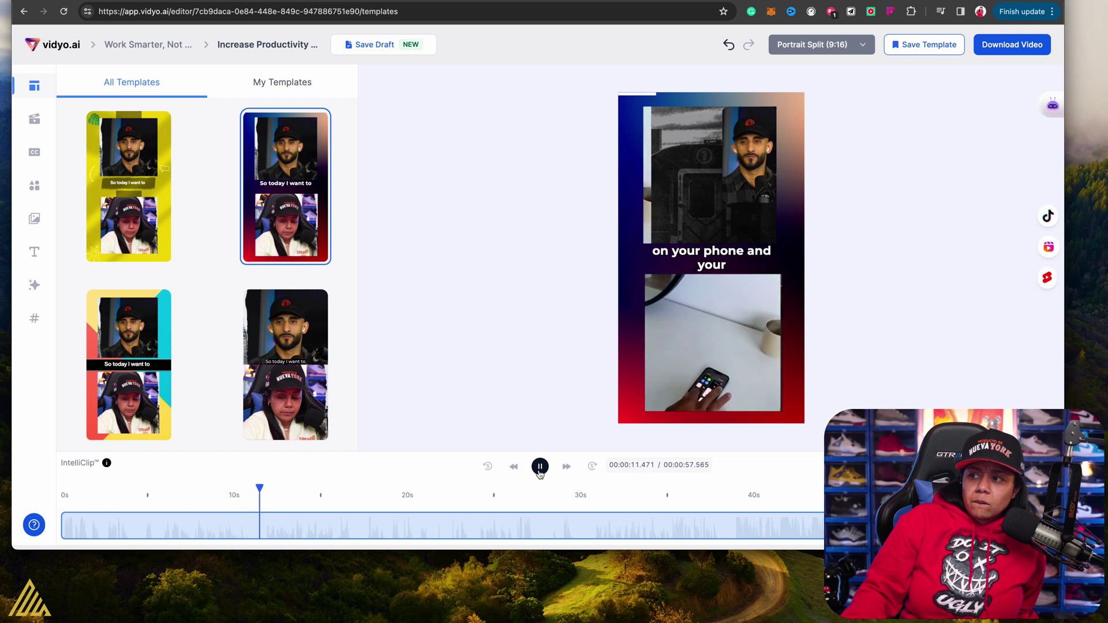
{"action": "left_click", "coordinate": [540, 468]}
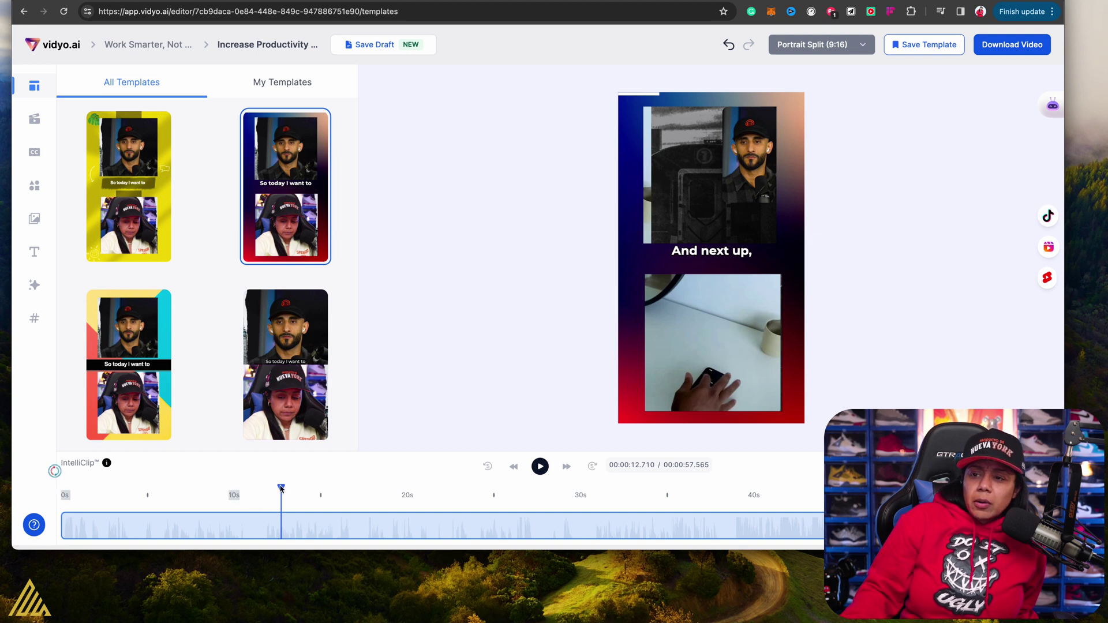
{"action": "left_click_drag", "start_coordinate": [281, 489], "coordinate": [68, 486]}
{"action": "left_click_drag", "start_coordinate": [62, 488], "coordinate": [54, 489]}
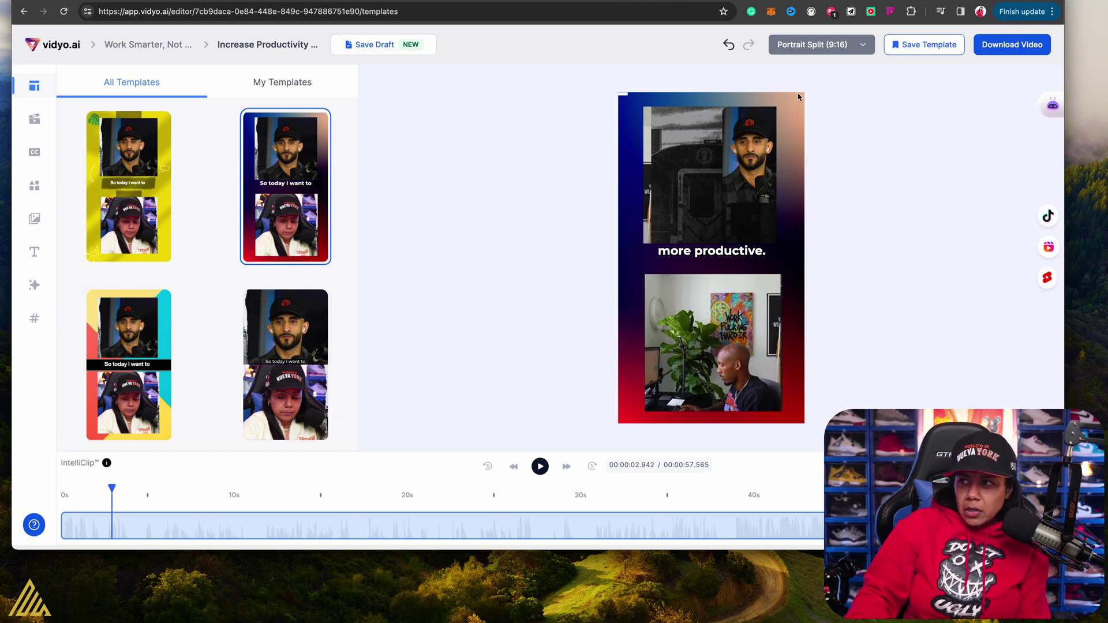
- Apply the black-background split template to the clip and open CutMagic to view its before-and-after examples
{"action": "left_click", "coordinate": [73, 512]}
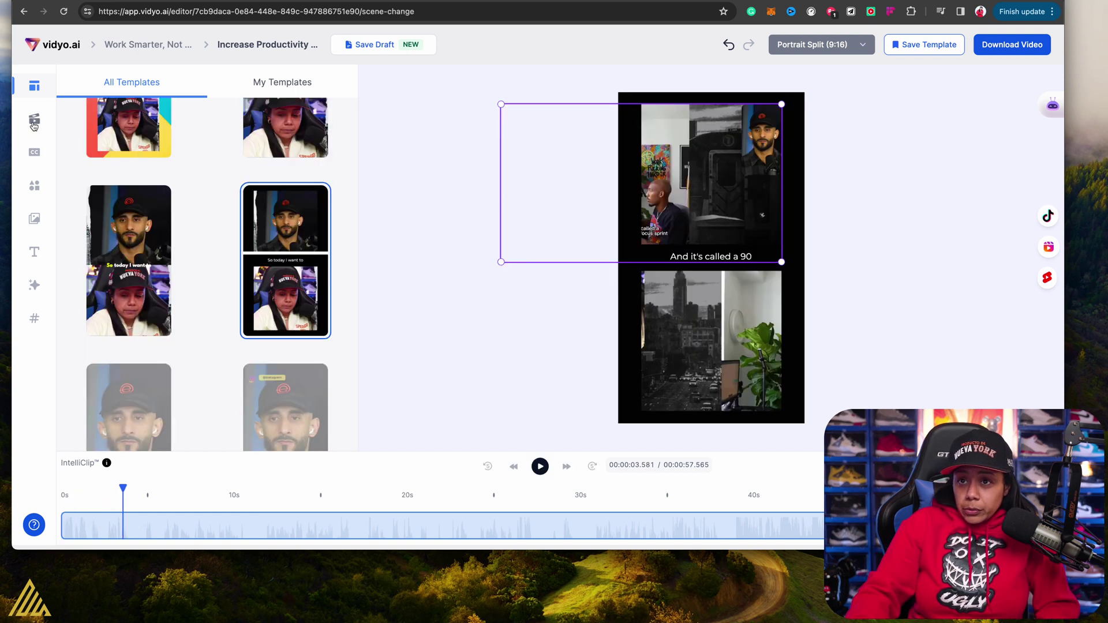
{"action": "left_click", "coordinate": [34, 123]}
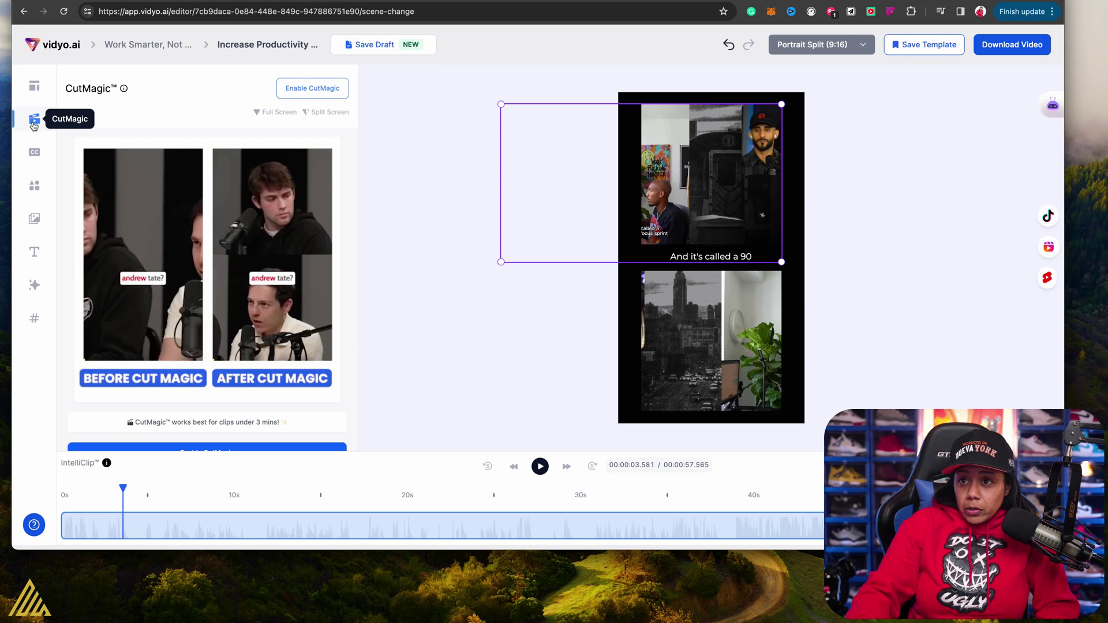
{"action": "scroll", "coordinate": [121, 142], "scroll_direction": "down", "scroll_amount": 1}
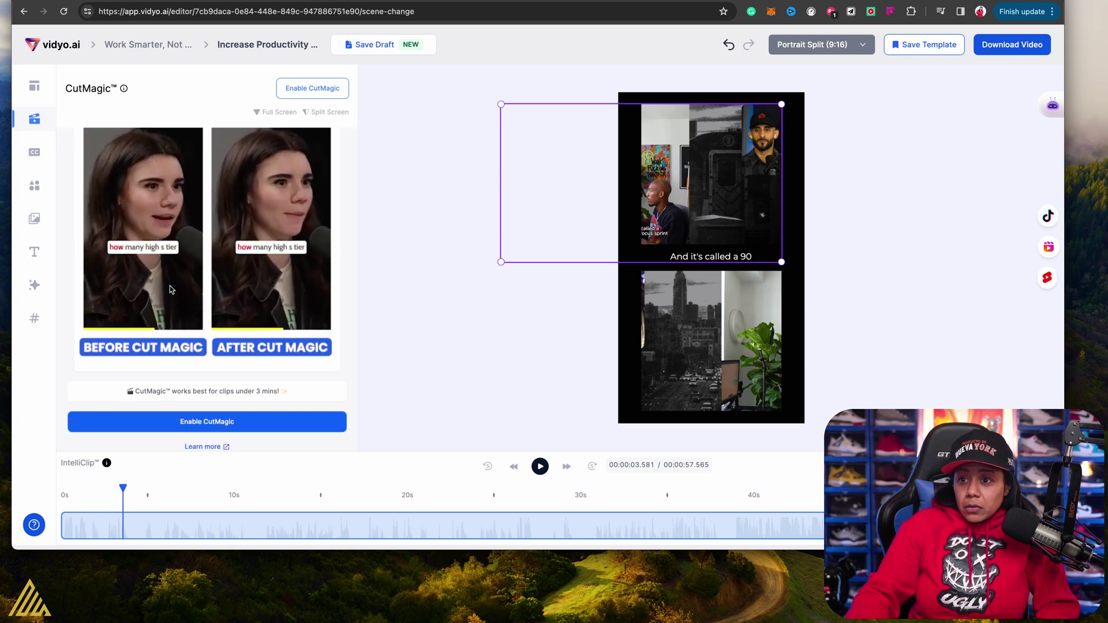
{"action": "scroll", "coordinate": [186, 403], "scroll_direction": "up", "scroll_amount": 1}
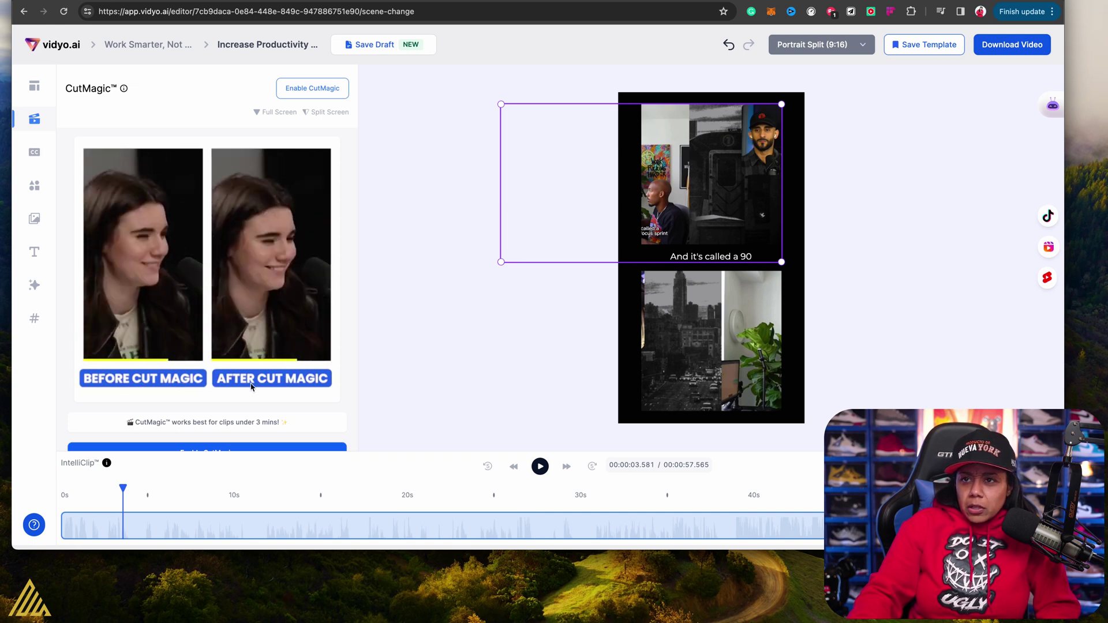
- Try the random-word, background, spoken-word, two-word and single-word subtitle styles on the clip, and restore Basic subtitles
{"action": "scroll", "coordinate": [231, 390], "scroll_direction": "down", "scroll_amount": 1}
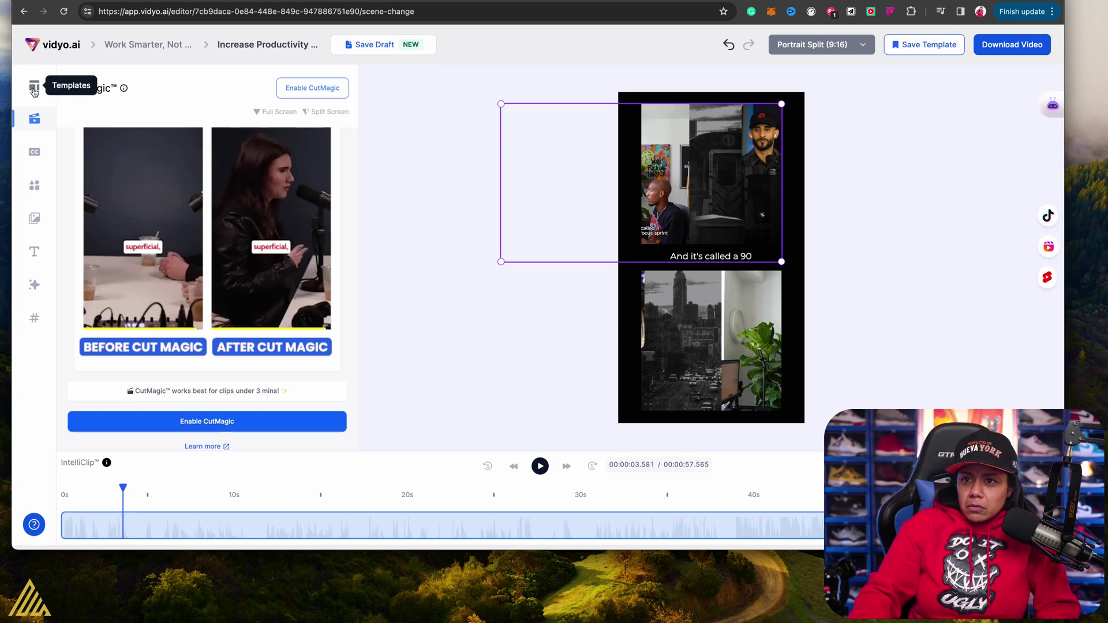
{"action": "left_click", "coordinate": [34, 152]}
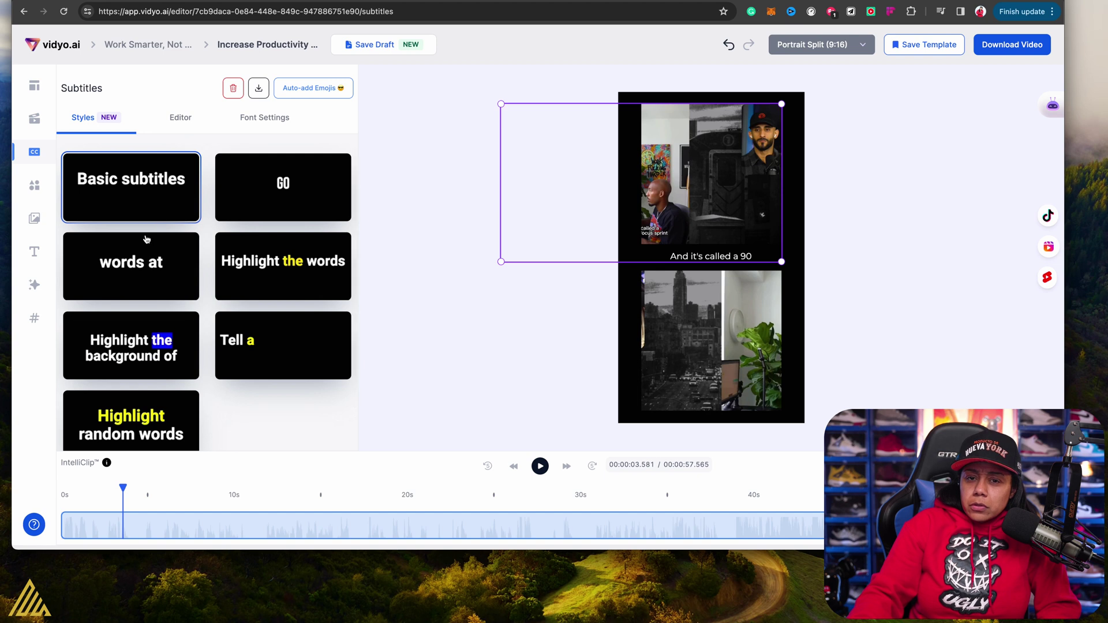
{"action": "scroll", "coordinate": [143, 243], "scroll_direction": "down", "scroll_amount": 2}
{"action": "left_click", "coordinate": [139, 387]}
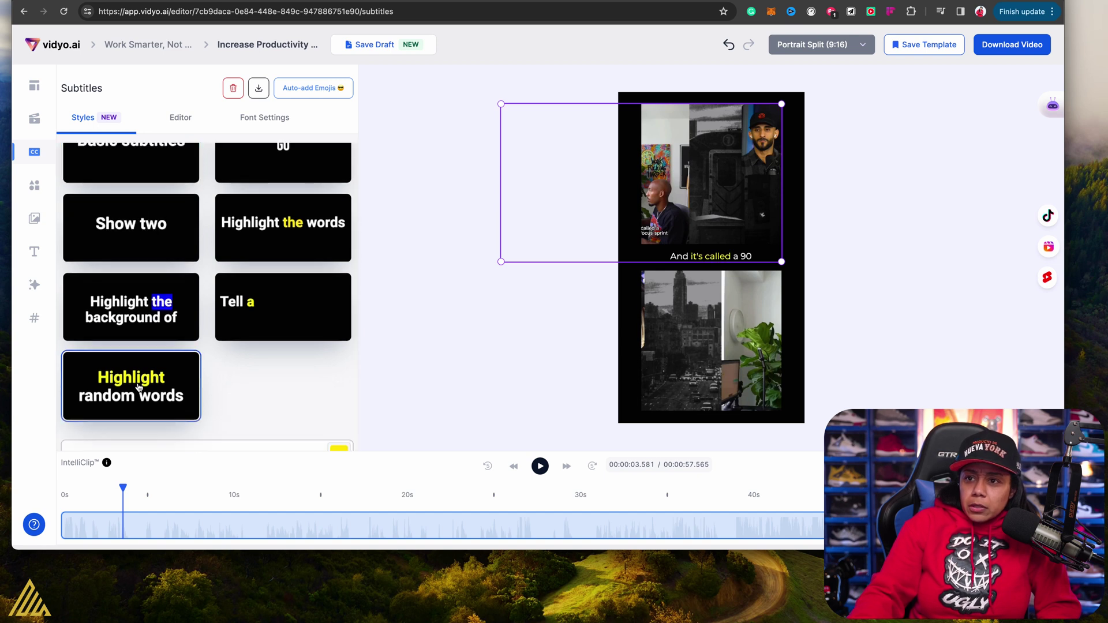
{"action": "left_click", "coordinate": [138, 321]}
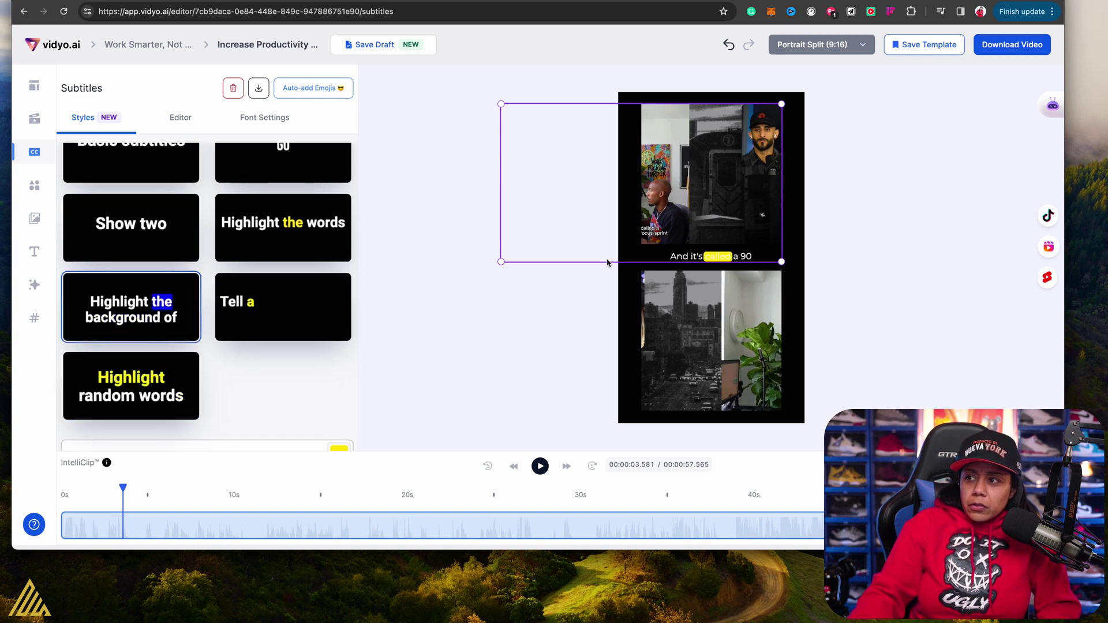
{"action": "left_click", "coordinate": [264, 246]}
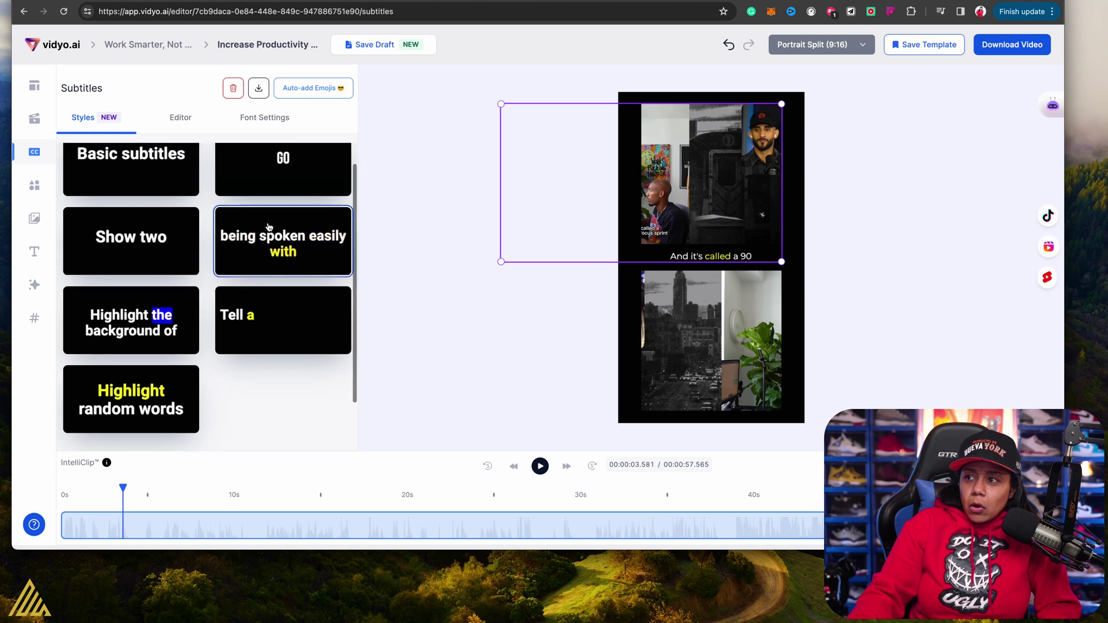
{"action": "left_click", "coordinate": [118, 266]}
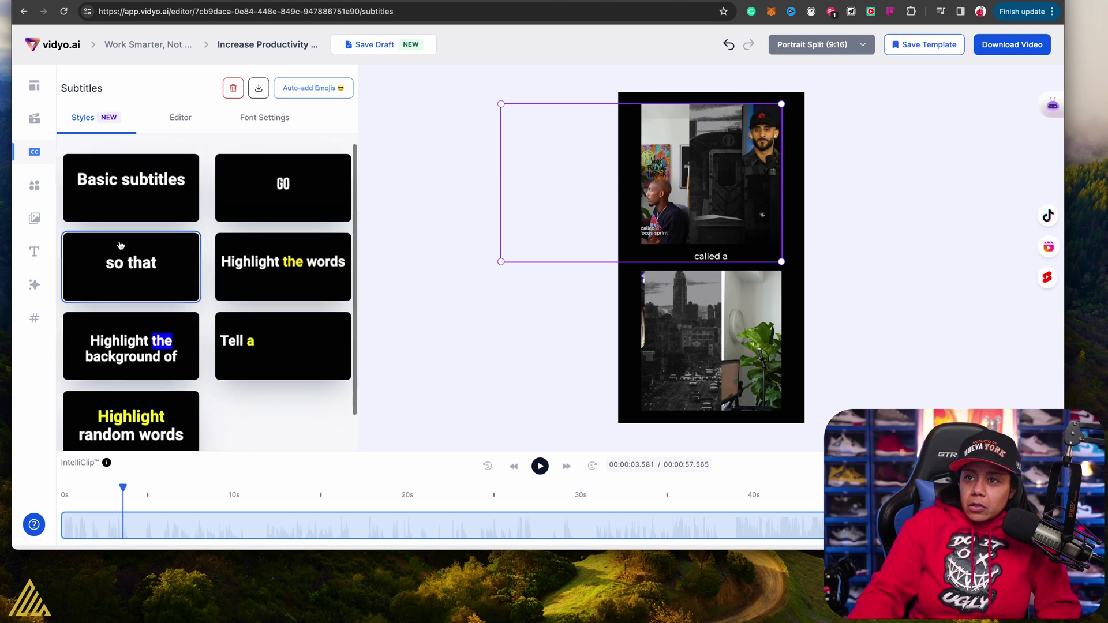
{"action": "left_click", "coordinate": [131, 210]}
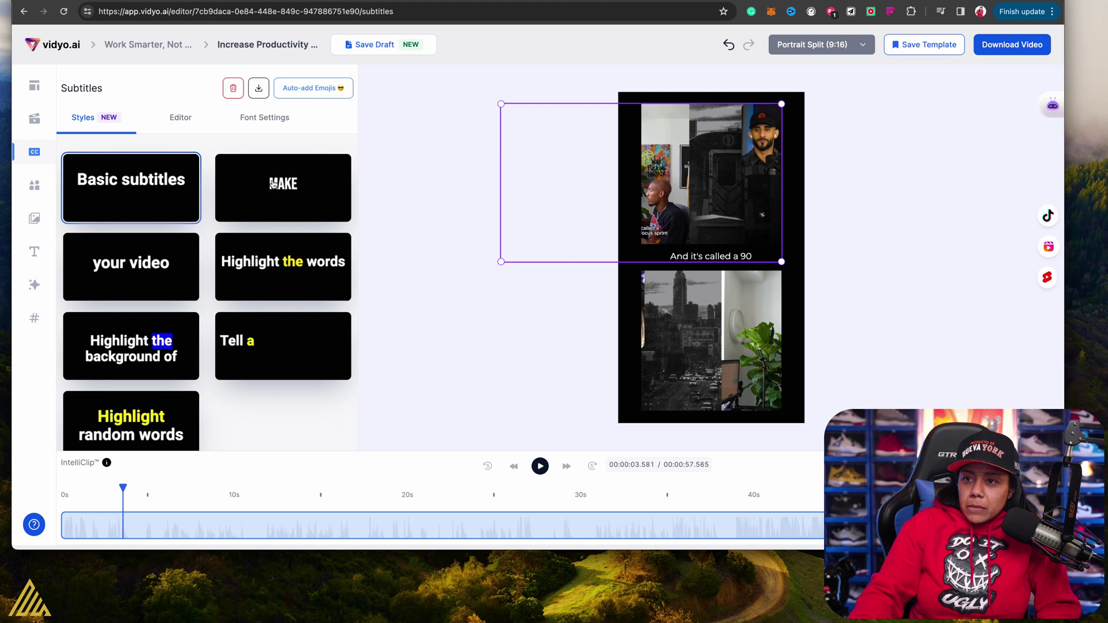
{"action": "left_click", "coordinate": [273, 184]}
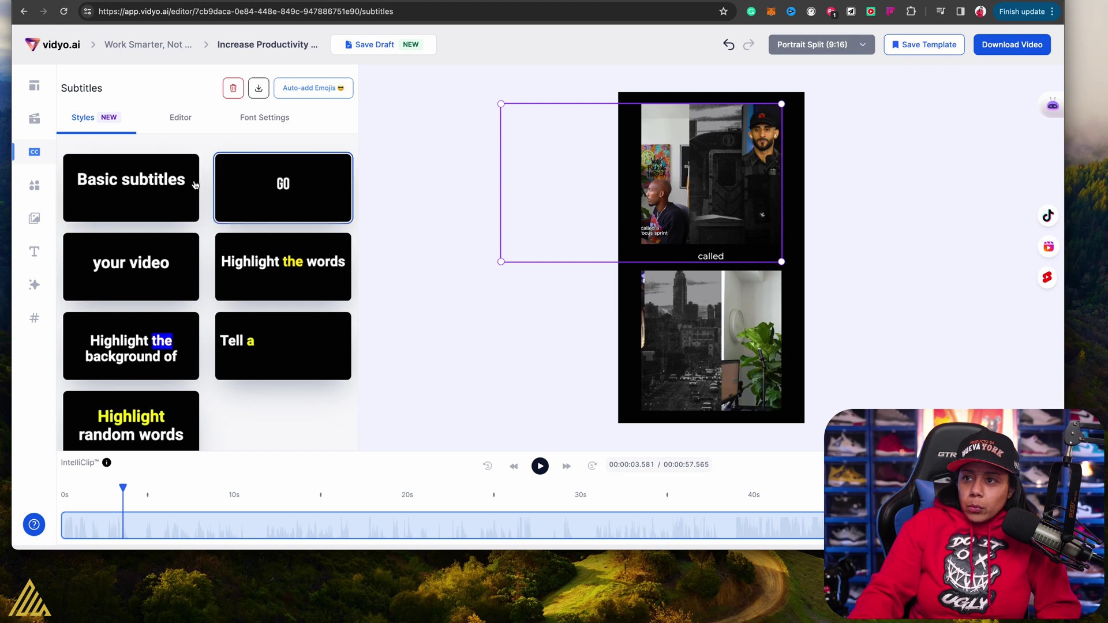
{"action": "left_click", "coordinate": [155, 184]}
- Add a smiling emoji to the "First," subtitle line and auto-add emojis to the other subtitles
{"action": "left_click", "coordinate": [180, 118]}
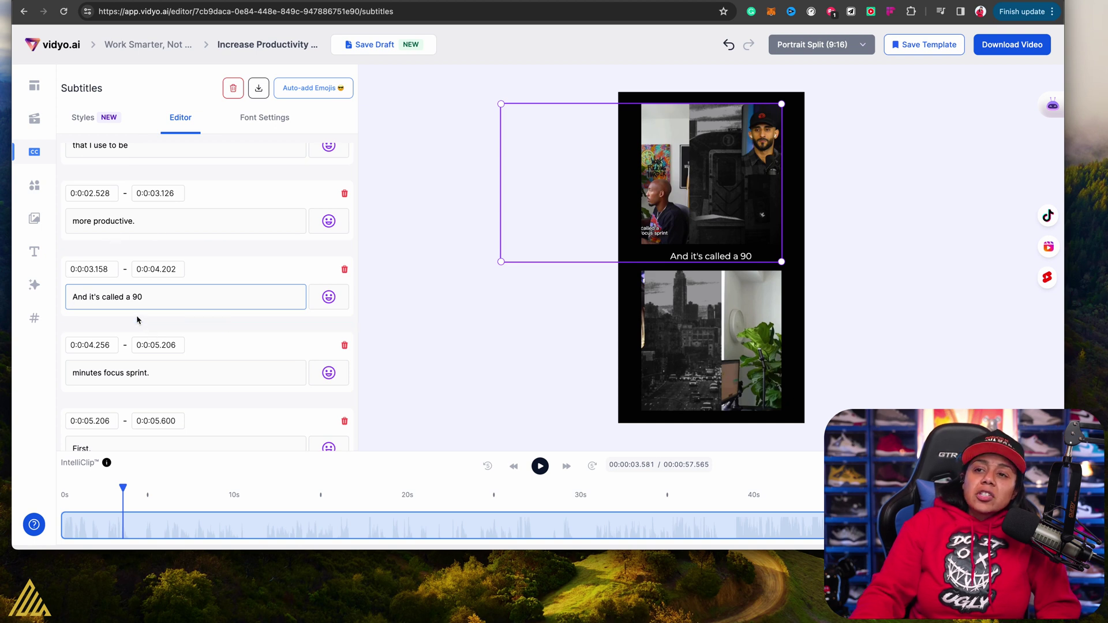
{"action": "scroll", "coordinate": [111, 300], "scroll_direction": "down", "scroll_amount": 2}
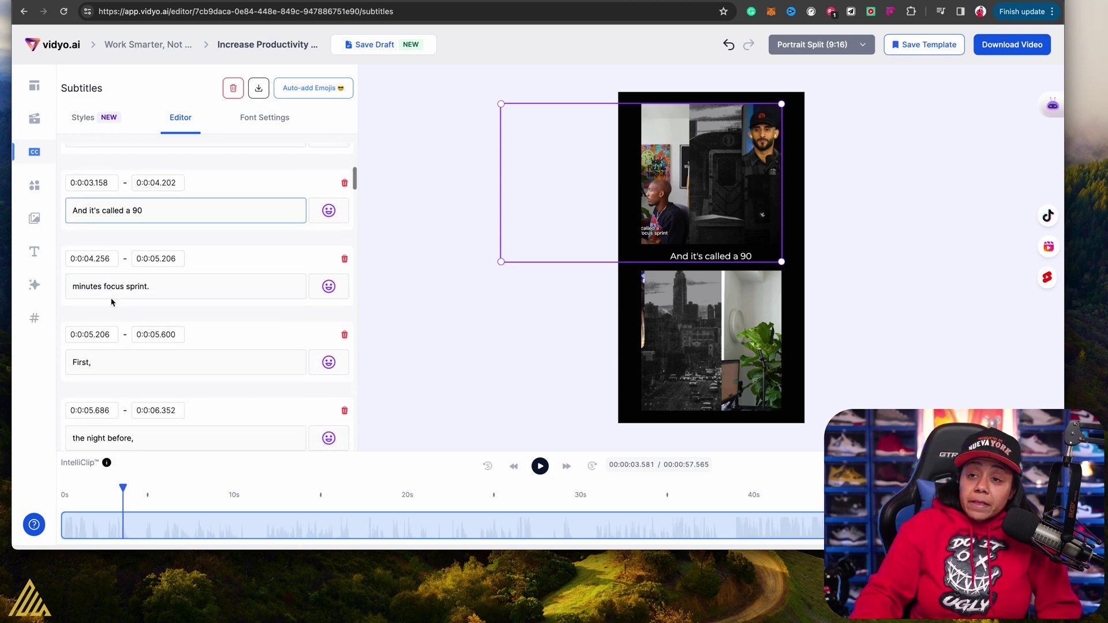
{"action": "left_click", "coordinate": [329, 355]}
{"action": "left_click", "coordinate": [328, 359]}
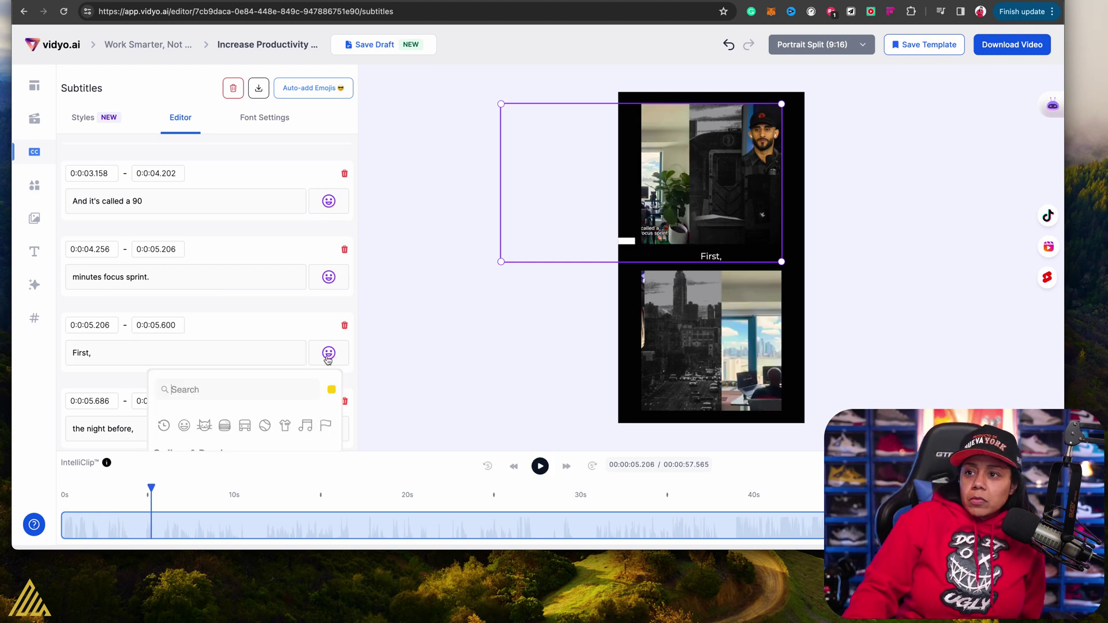
{"action": "scroll", "coordinate": [316, 374], "scroll_direction": "down", "scroll_amount": 1}
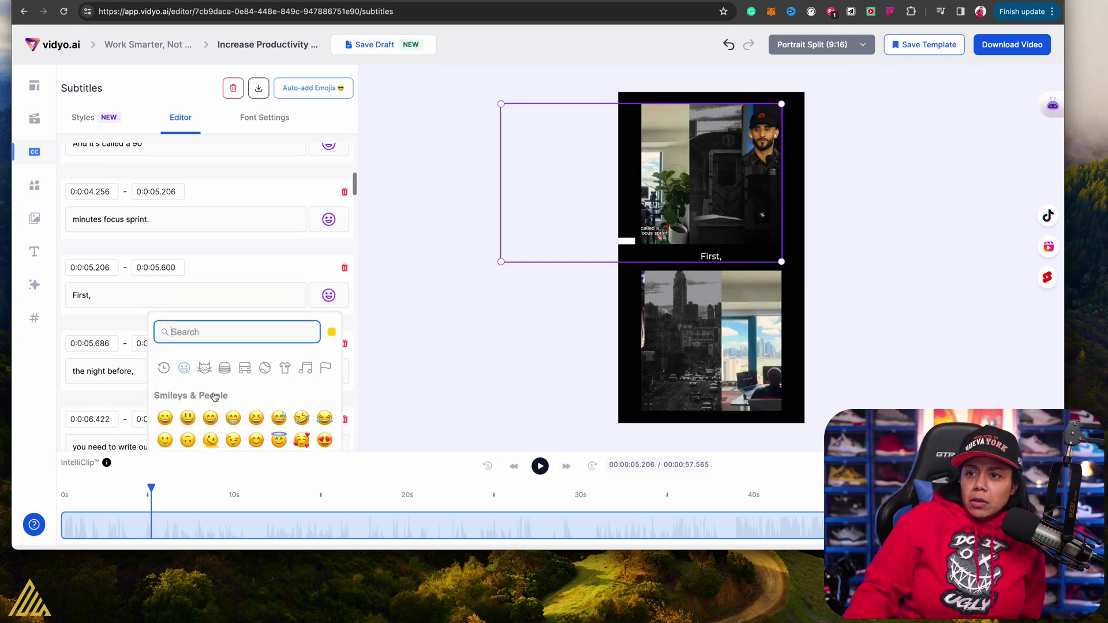
{"action": "left_click", "coordinate": [208, 420]}
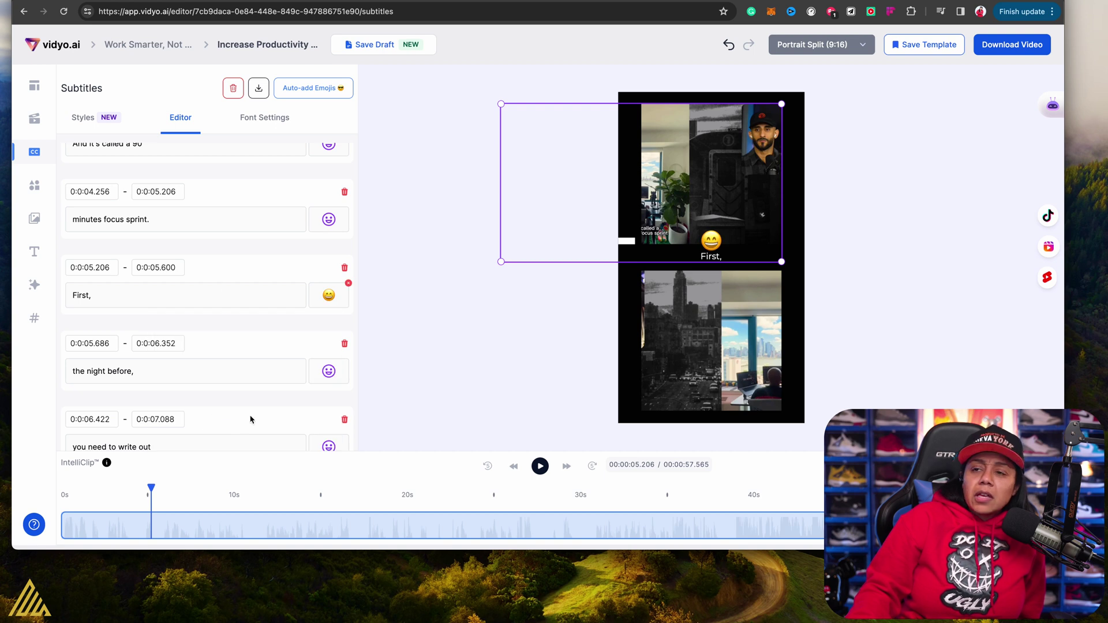
{"action": "left_click", "coordinate": [298, 92]}
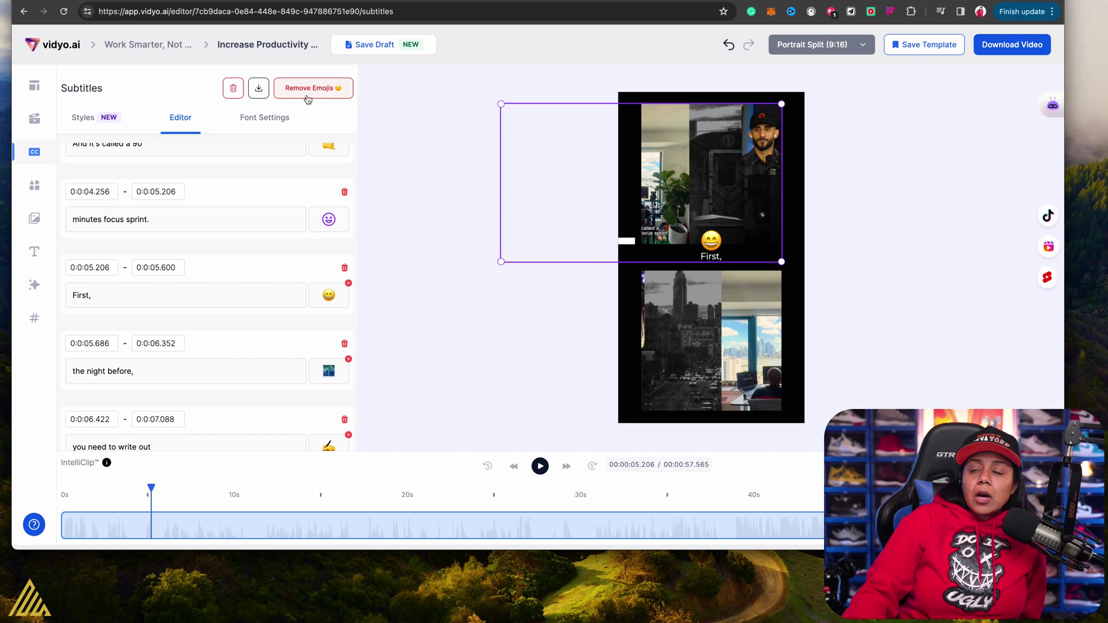
{"action": "scroll", "coordinate": [237, 261], "scroll_direction": "up", "scroll_amount": 10}
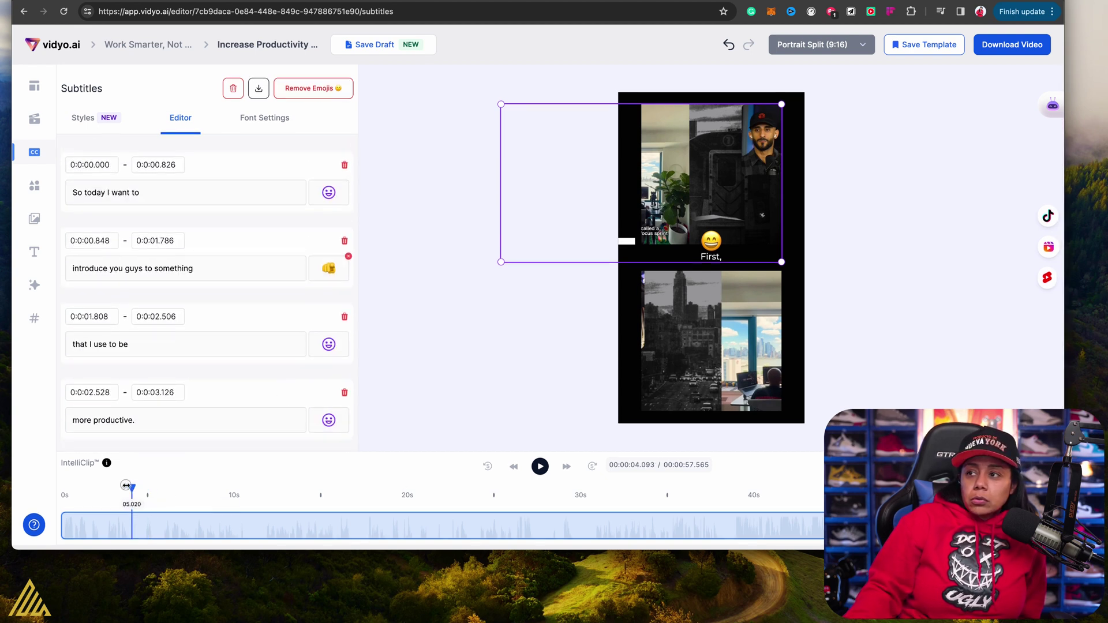
- Play the clip to check its emoji subtitles, pause at about 18.4 seconds, and return to the project's clip list
{"action": "key", "text": "space"}
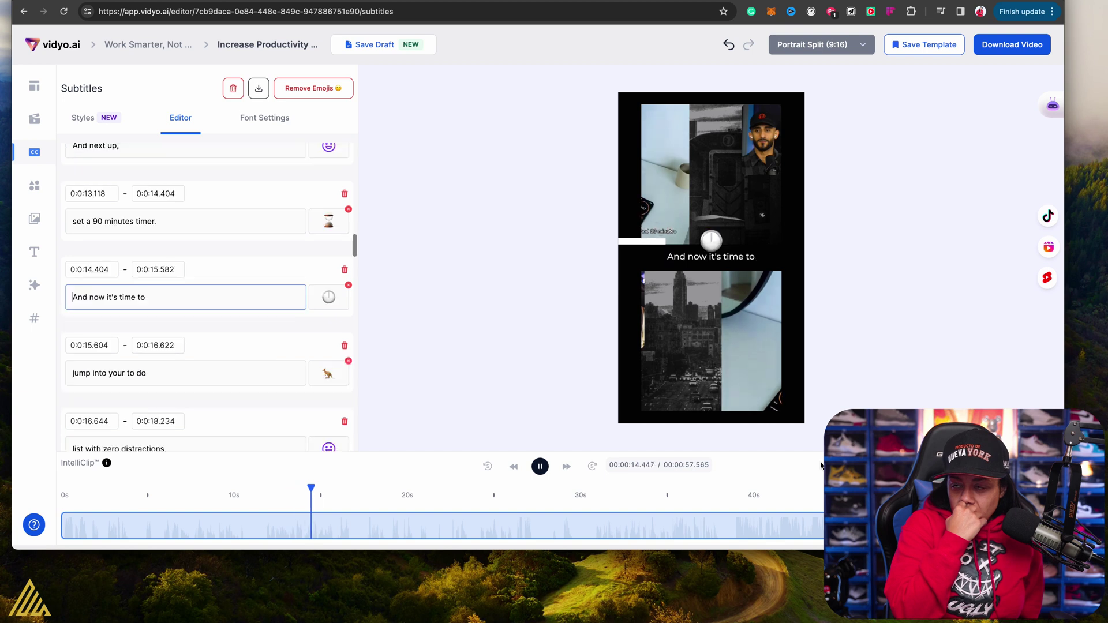
{"action": "left_click", "coordinate": [540, 468]}
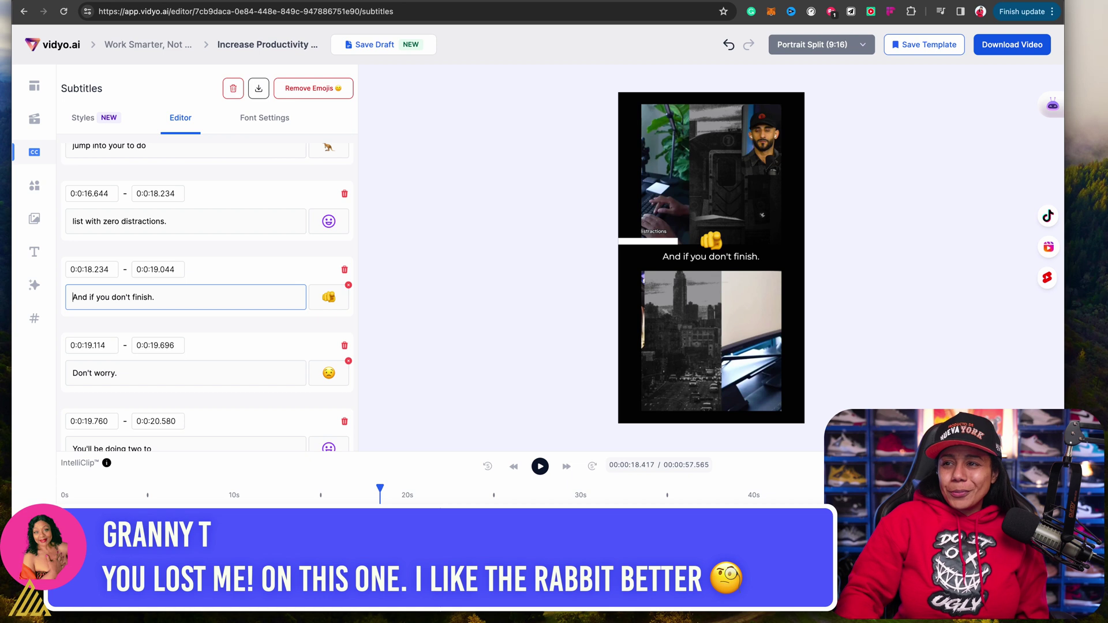
{"action": "left_click", "coordinate": [169, 45]}
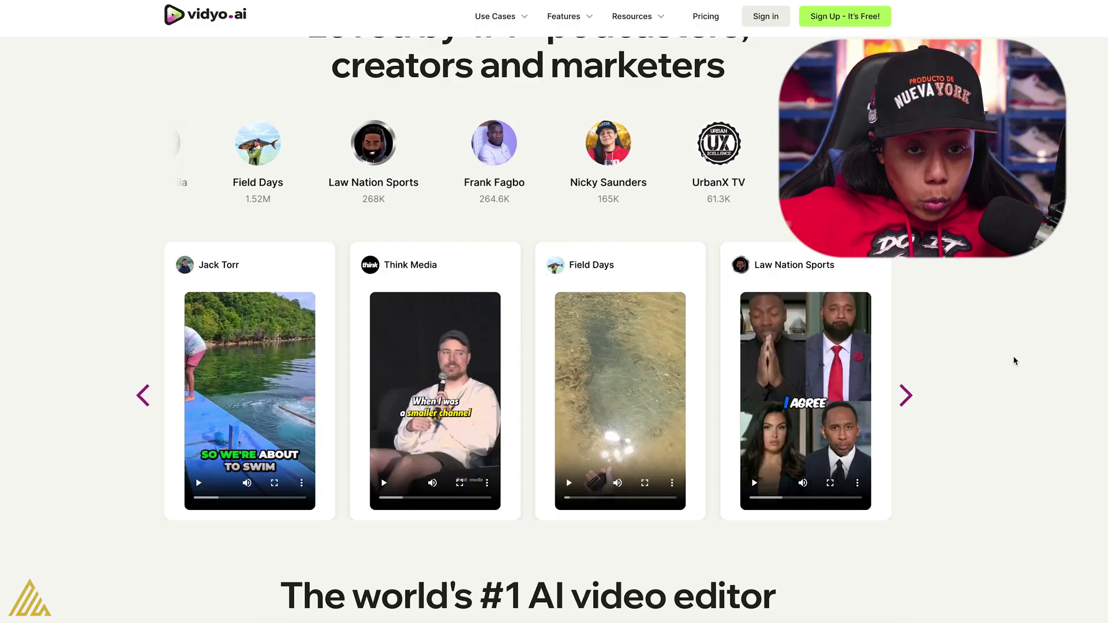
- Examine the vidyo.ai homepage's sections on editing features, creator growth, testimonials, workflow and creator-style layouts
{"action": "scroll", "coordinate": [1015, 360], "scroll_direction": "down", "scroll_amount": 4}
{"action": "scroll", "coordinate": [1015, 361], "scroll_direction": "down", "scroll_amount": 7}
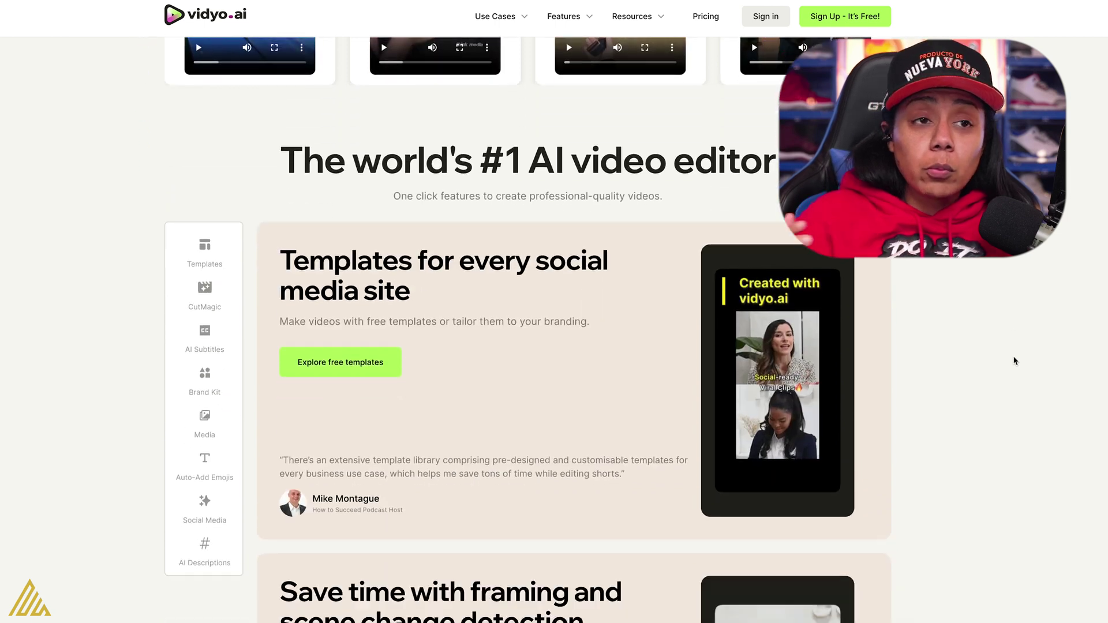
{"action": "scroll", "coordinate": [1015, 361], "scroll_direction": "down", "scroll_amount": 8}
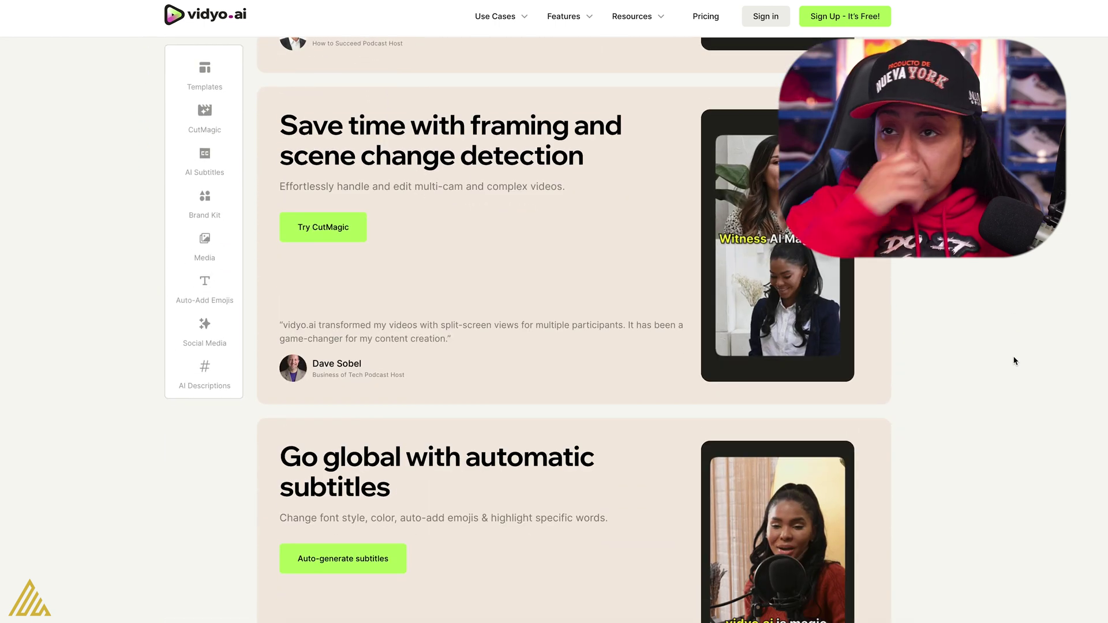
{"action": "scroll", "coordinate": [1015, 361], "scroll_direction": "down", "scroll_amount": 10}
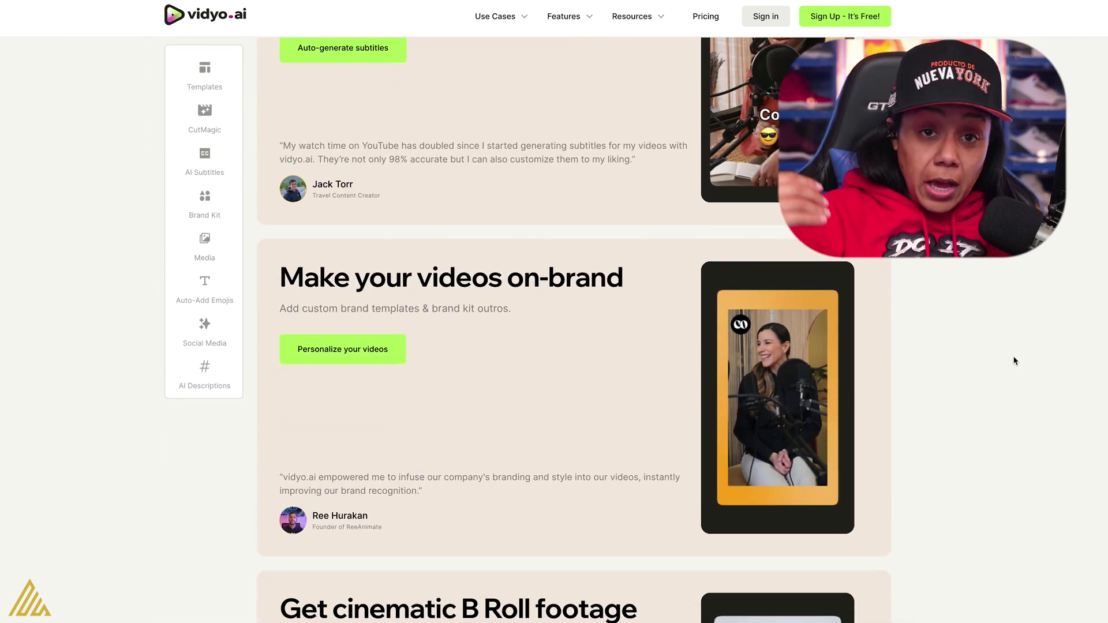
{"action": "scroll", "coordinate": [1015, 361], "scroll_direction": "down", "scroll_amount": 8}
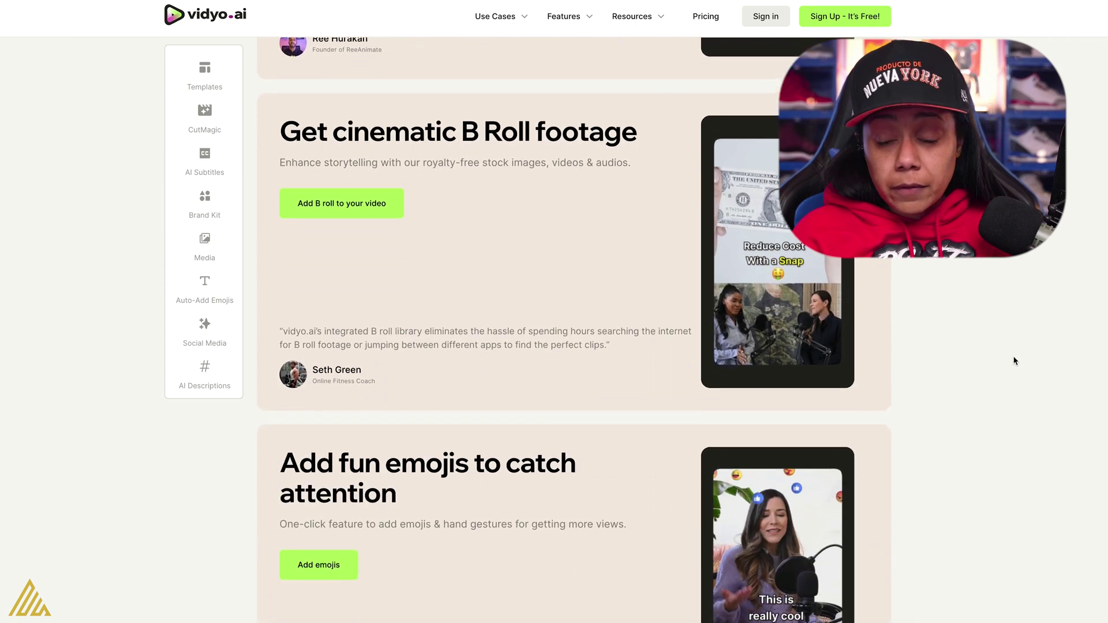
{"action": "scroll", "coordinate": [1015, 361], "scroll_direction": "down", "scroll_amount": 3}
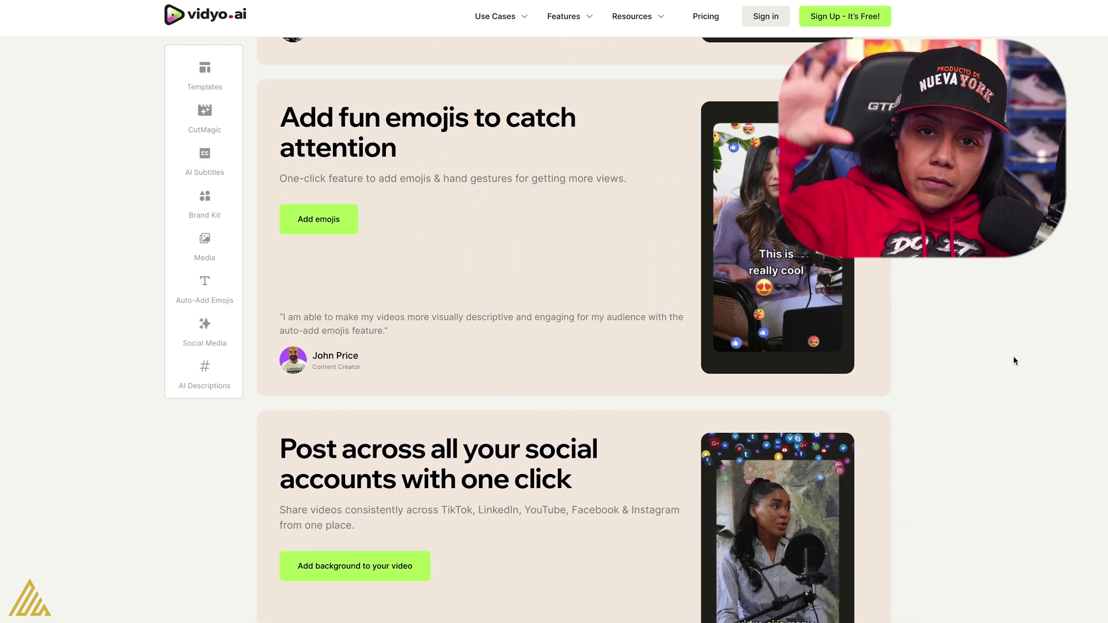
{"action": "scroll", "coordinate": [1015, 361], "scroll_direction": "down", "scroll_amount": 4}
{"action": "scroll", "coordinate": [1015, 361], "scroll_direction": "down", "scroll_amount": 4}
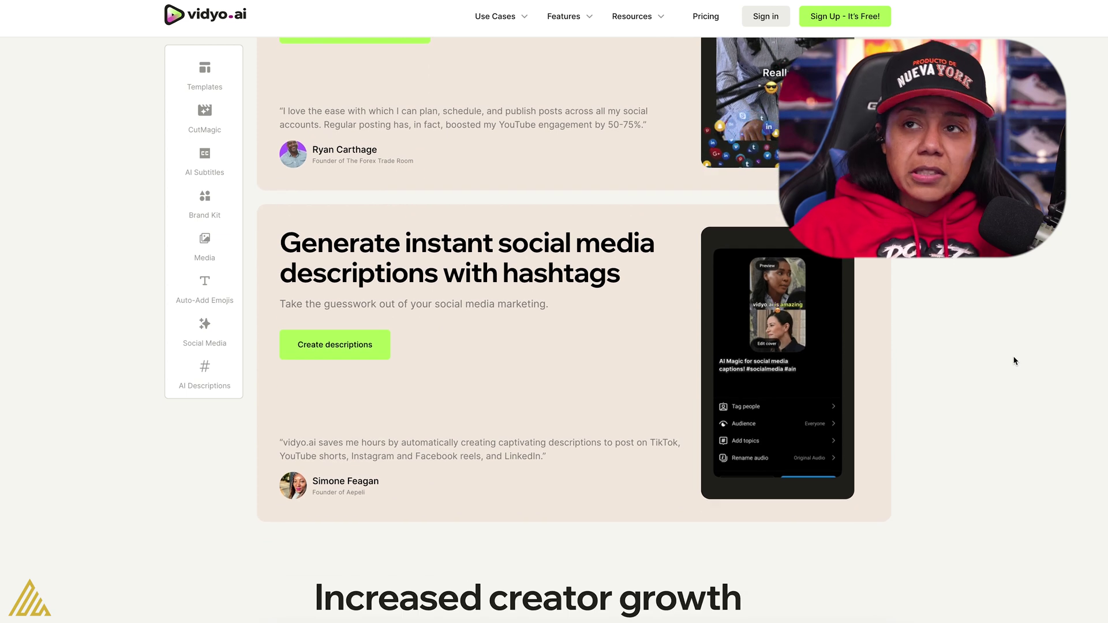
{"action": "scroll", "coordinate": [1014, 361], "scroll_direction": "down", "scroll_amount": 5}
{"action": "scroll", "coordinate": [1014, 361], "scroll_direction": "down", "scroll_amount": 6}
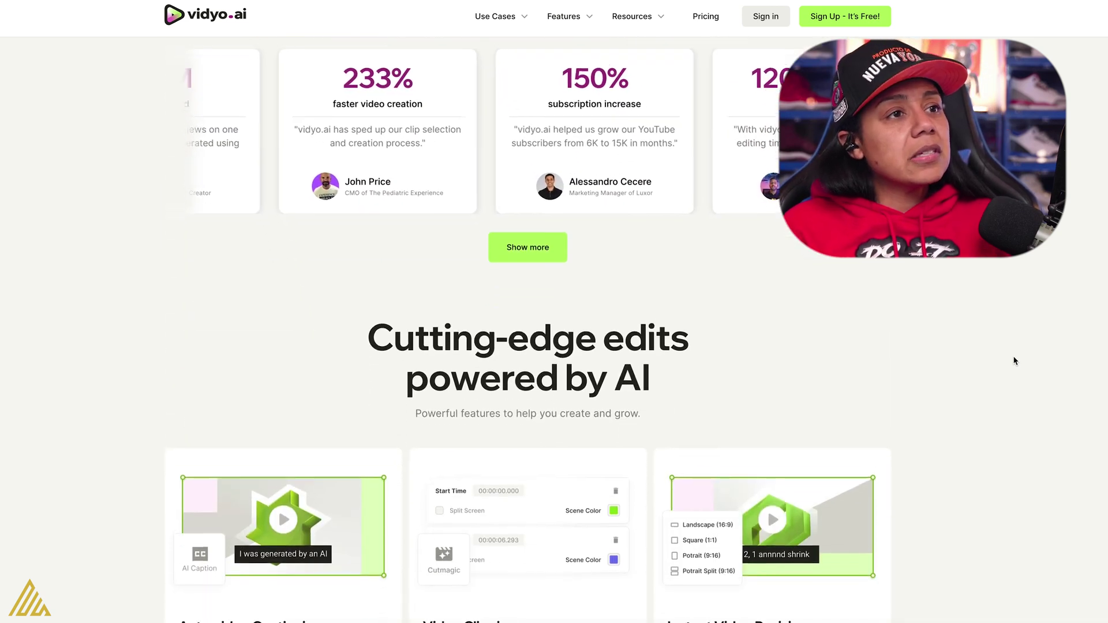
{"action": "scroll", "coordinate": [1015, 361], "scroll_direction": "down", "scroll_amount": 4}
{"action": "scroll", "coordinate": [1015, 361], "scroll_direction": "down", "scroll_amount": 7}
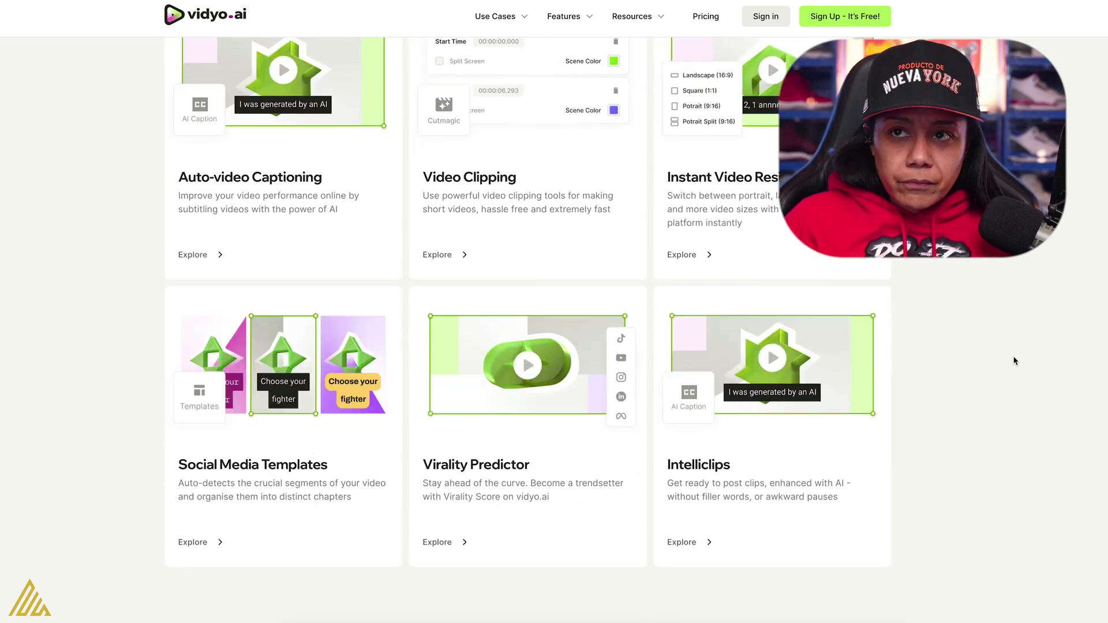
{"action": "scroll", "coordinate": [1015, 361], "scroll_direction": "down", "scroll_amount": 10}
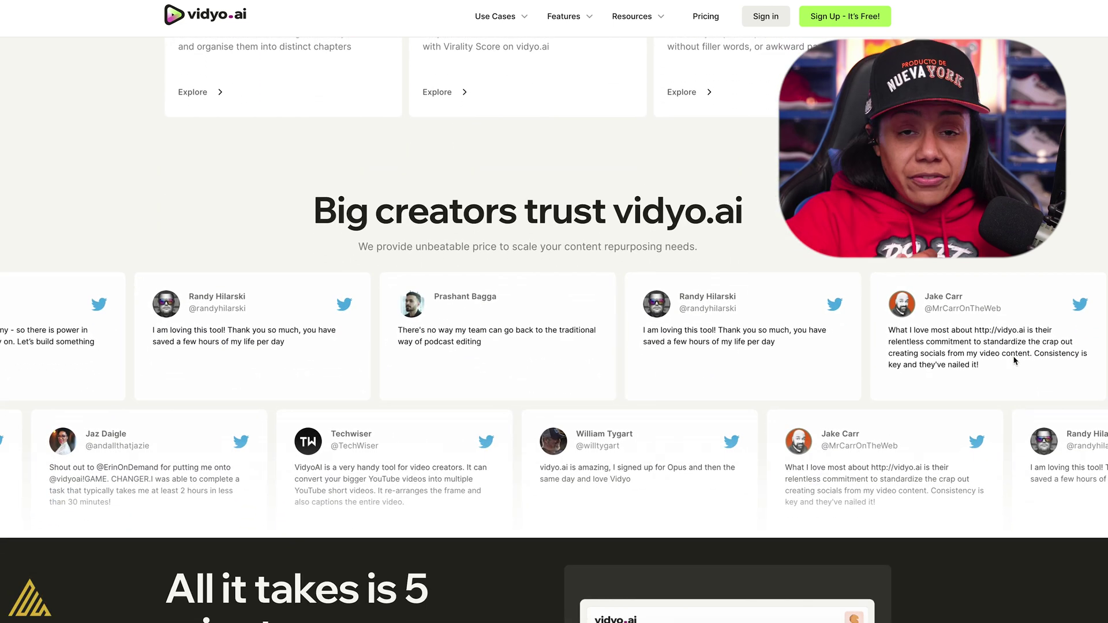
{"action": "scroll", "coordinate": [1016, 361], "scroll_direction": "down", "scroll_amount": 5}
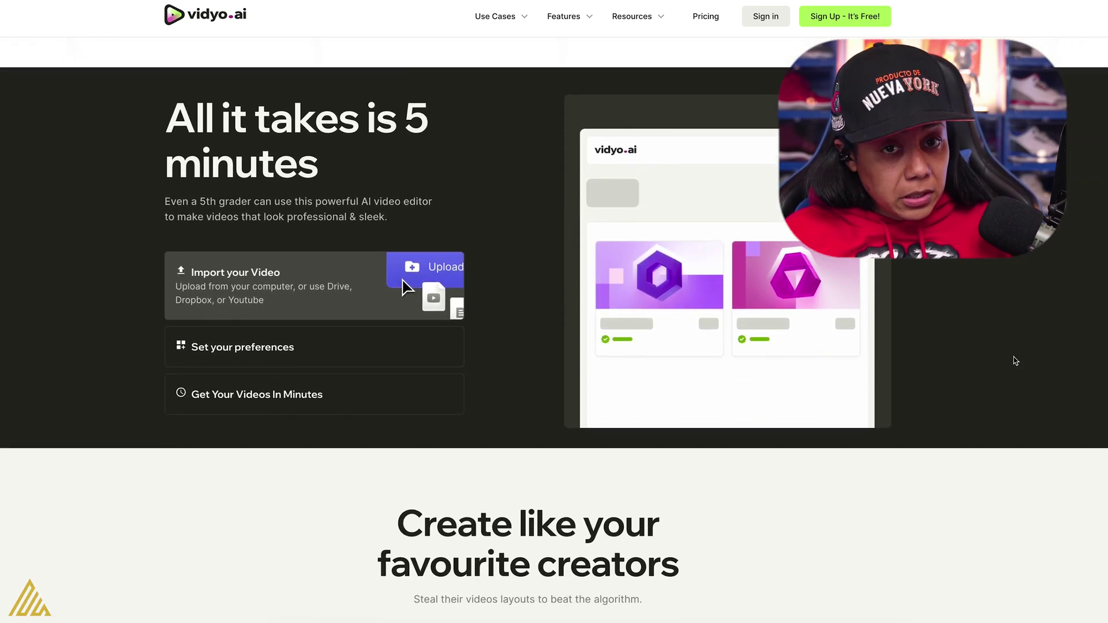
{"action": "scroll", "coordinate": [1016, 362], "scroll_direction": "down", "scroll_amount": 8}
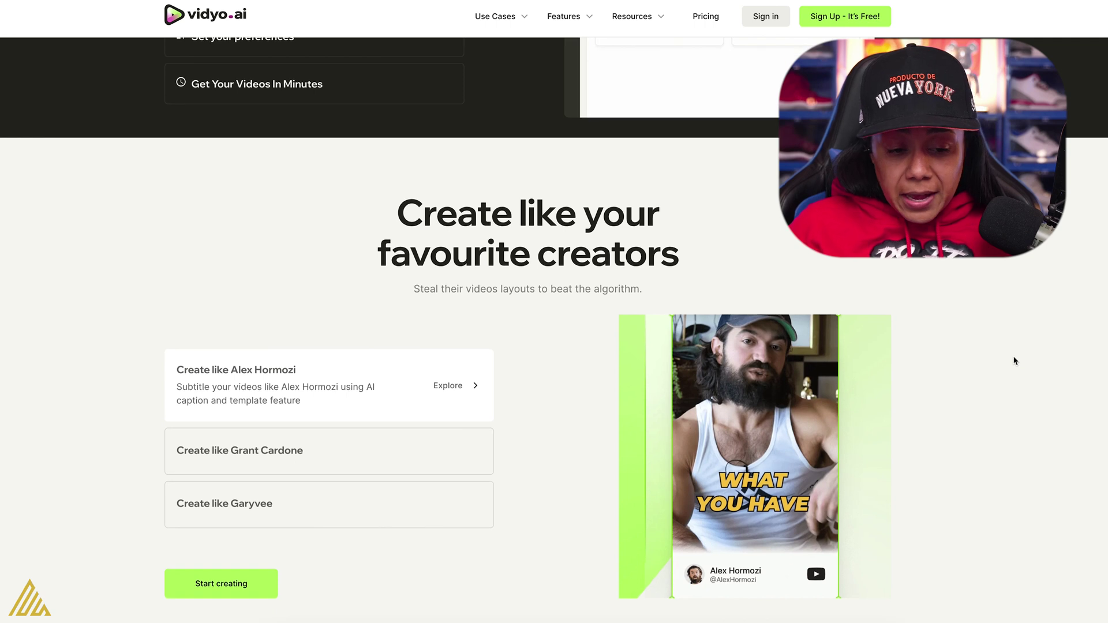
{"action": "scroll", "coordinate": [1014, 361], "scroll_direction": "down", "scroll_amount": 3}
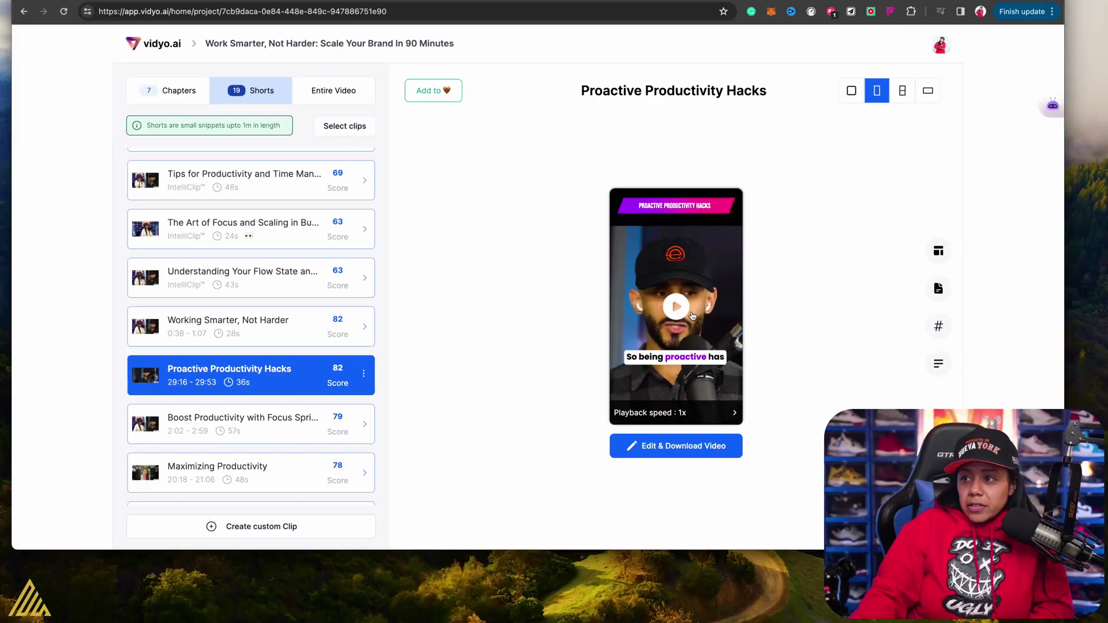
- Preview the "Proactive Productivity Hacks" short and open it for editing
{"action": "left_click", "coordinate": [678, 304]}
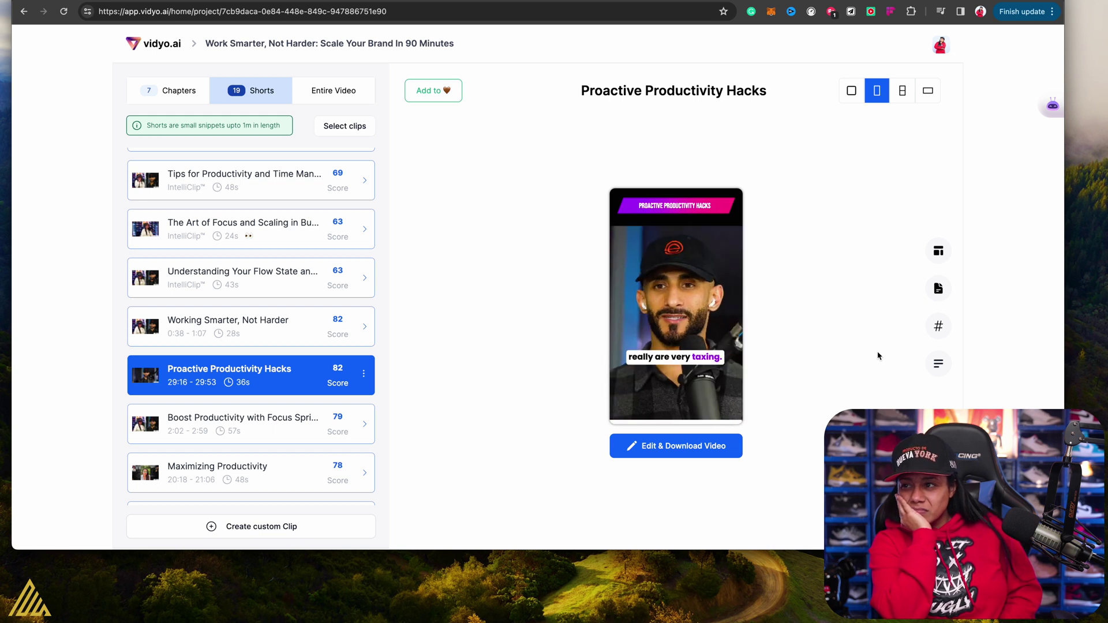
{"action": "left_click", "coordinate": [676, 446]}
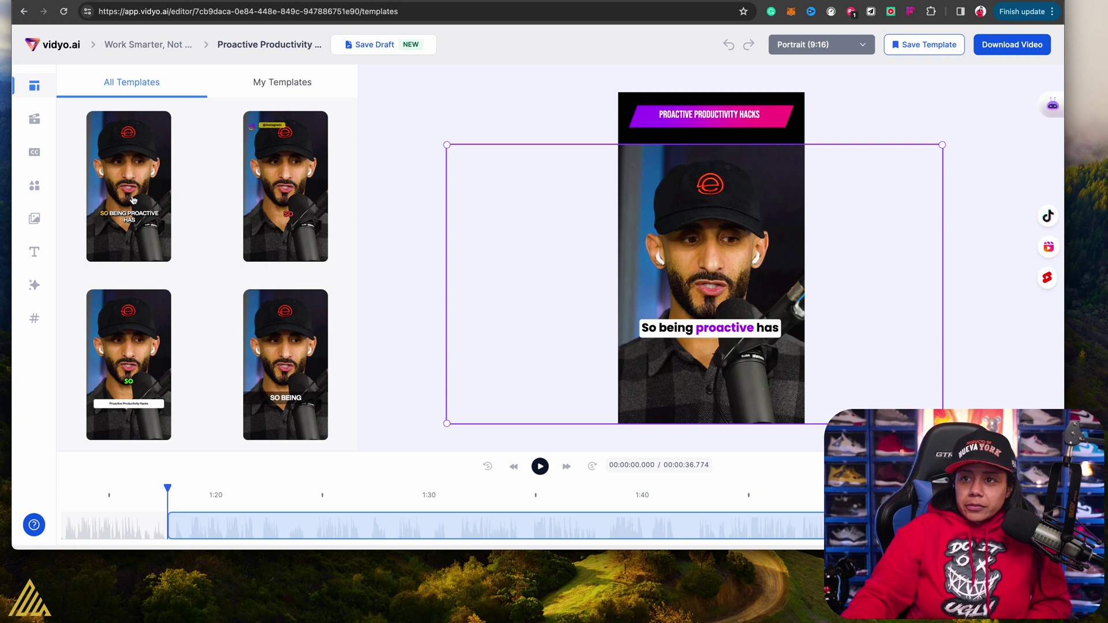
- Apply the full-frame template with capitalised captions and an orange highlighted word, and move the playhead to about 5.2 seconds
{"action": "scroll", "coordinate": [134, 190], "scroll_direction": "down", "scroll_amount": 1}
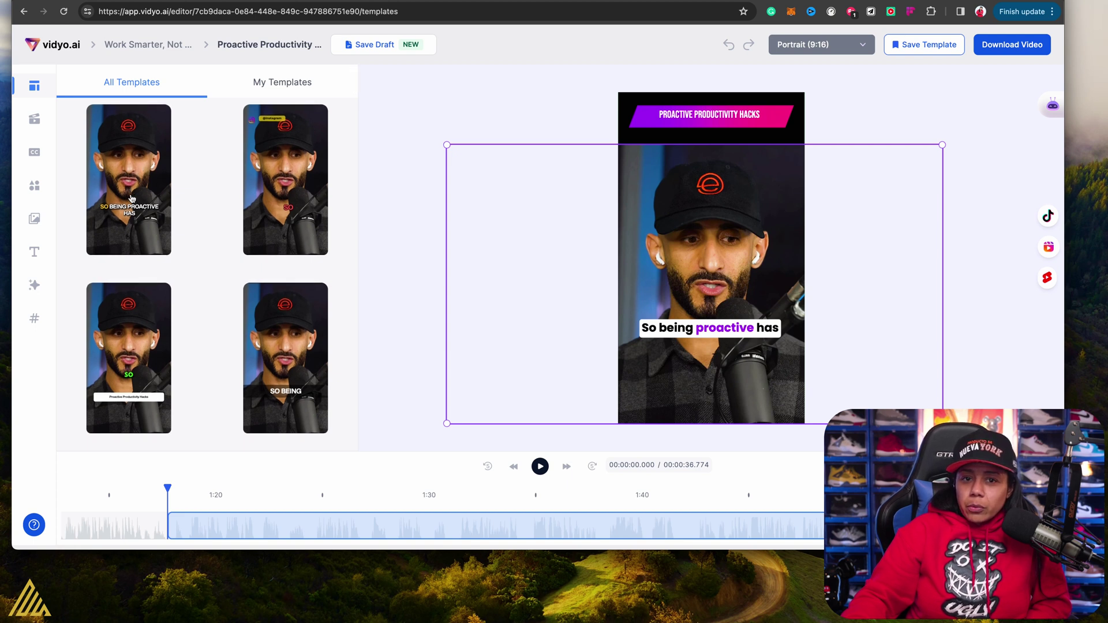
{"action": "left_click", "coordinate": [132, 199]}
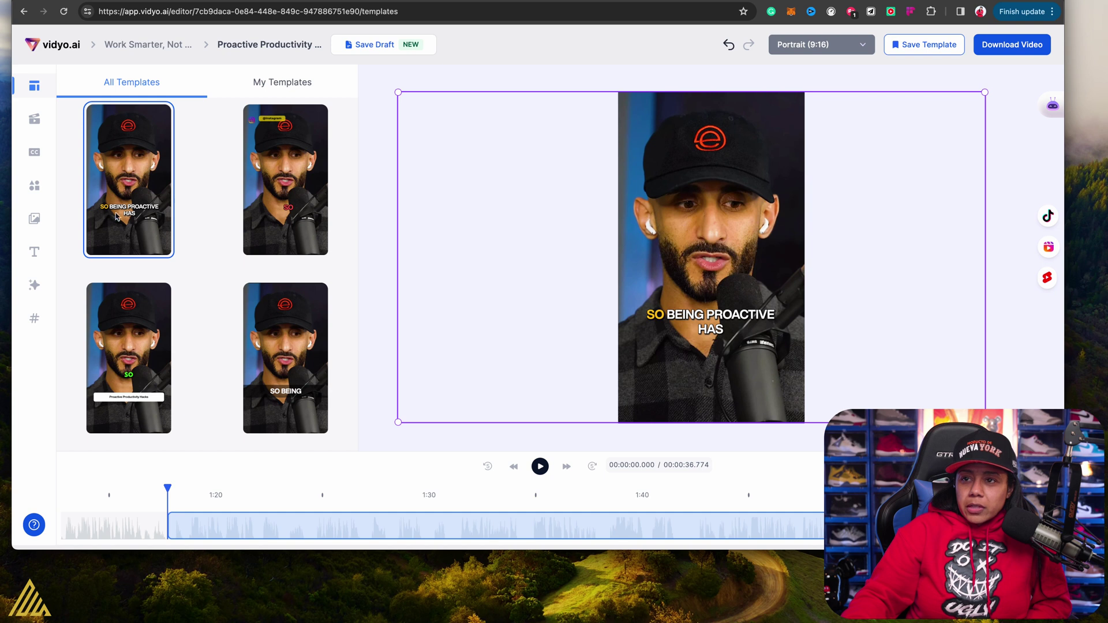
{"action": "left_click_drag", "start_coordinate": [167, 488], "coordinate": [279, 488]}
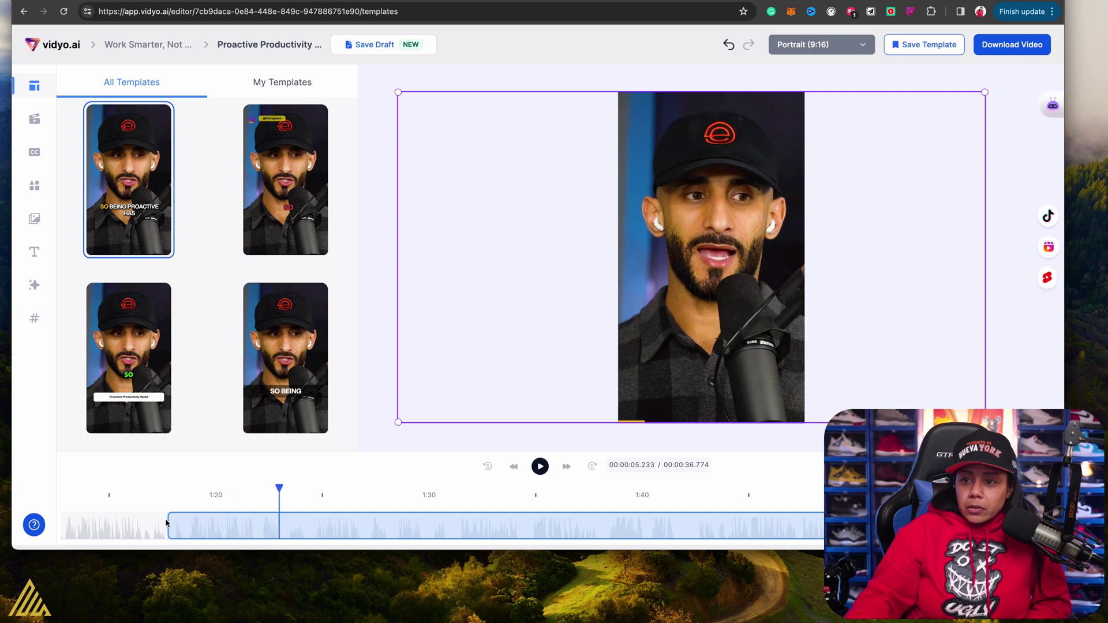
- Play the short from about 0.2 seconds to check its orange-highlighted captions, and pause at about 7.8 seconds
{"action": "left_click_drag", "start_coordinate": [169, 522], "coordinate": [167, 522]}
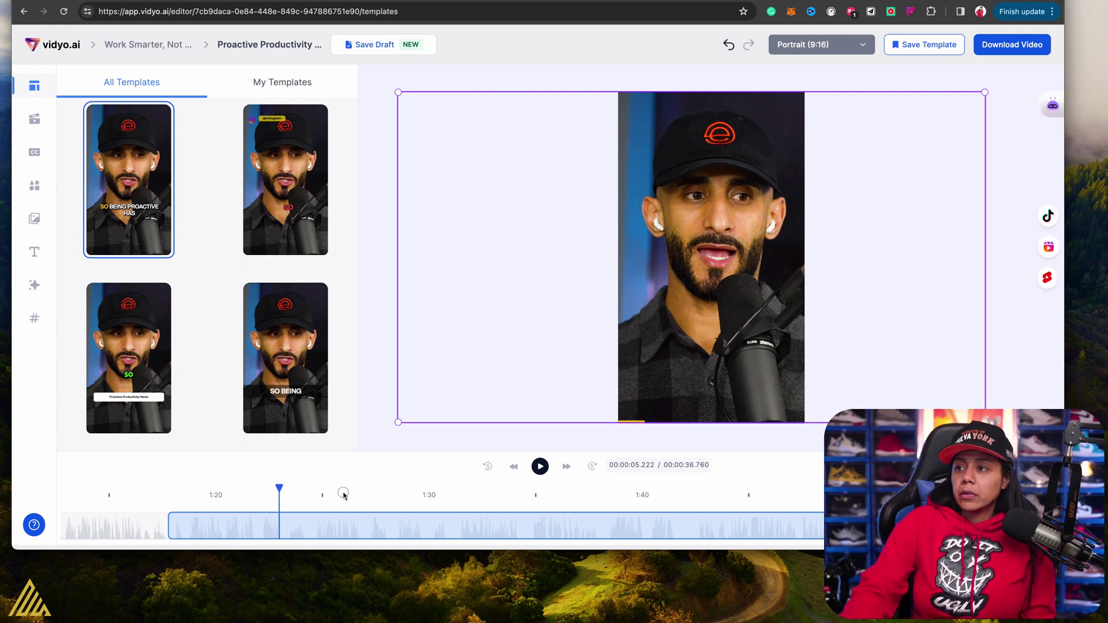
{"action": "left_click_drag", "start_coordinate": [281, 490], "coordinate": [171, 495]}
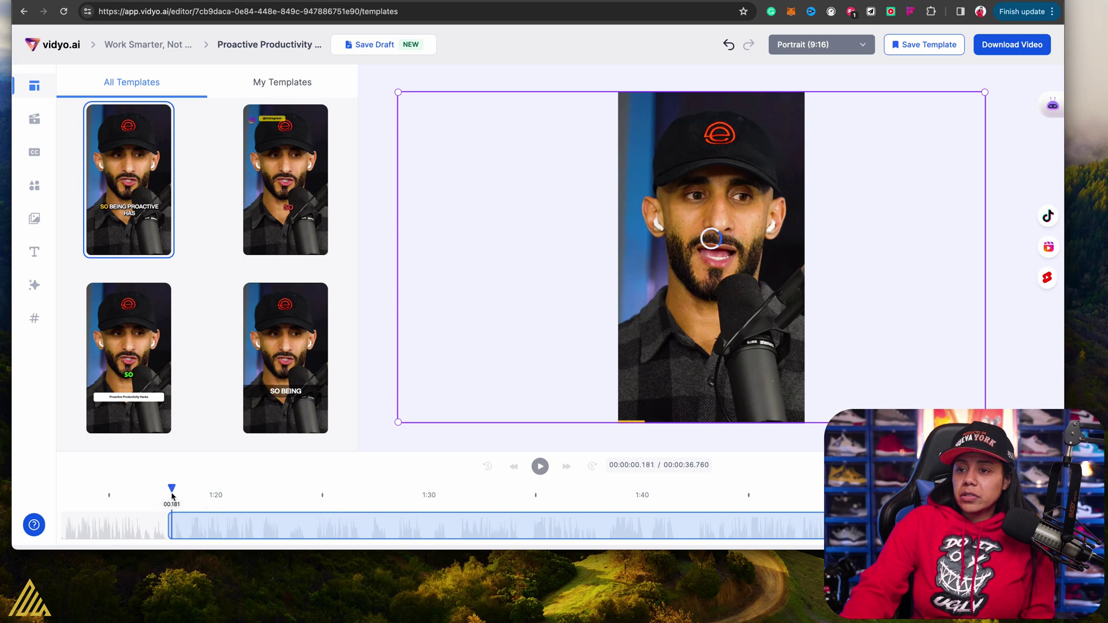
{"action": "left_click", "coordinate": [541, 467]}
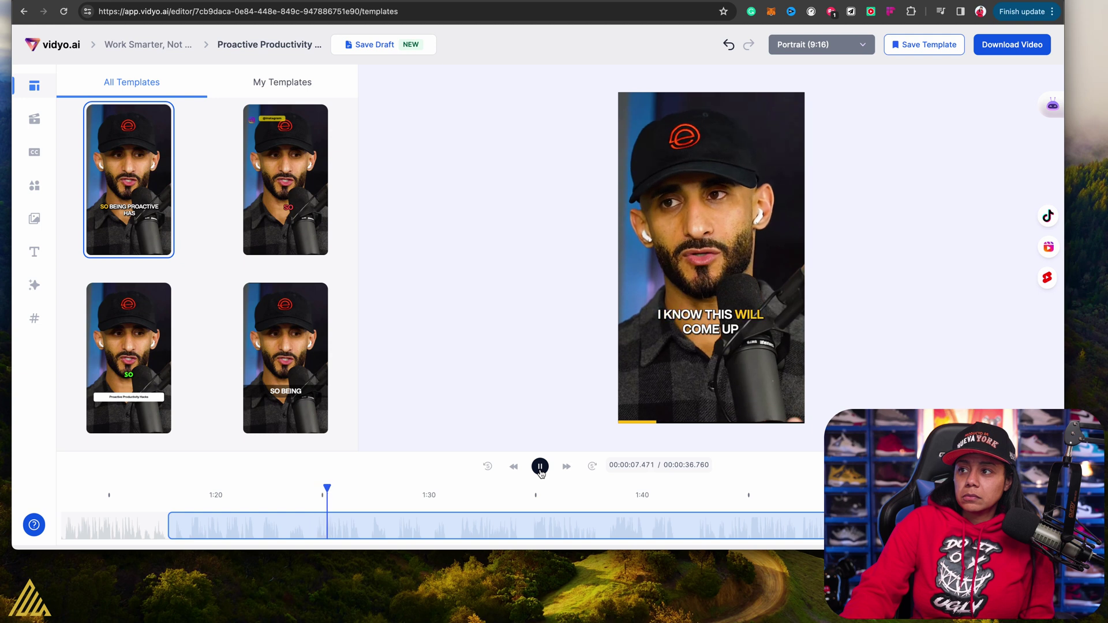
{"action": "left_click", "coordinate": [541, 469]}
- Try the Instagram-handle, green-highlight title bar, plain white caption and blue-framed title templates on the short
{"action": "left_click", "coordinate": [303, 183]}
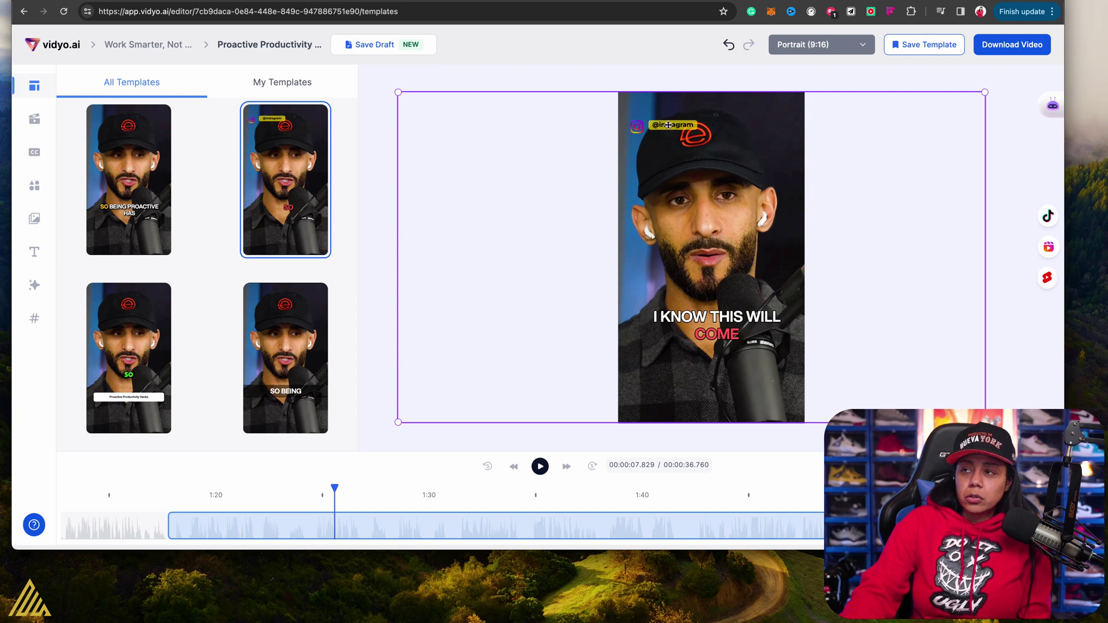
{"action": "left_click", "coordinate": [128, 372]}
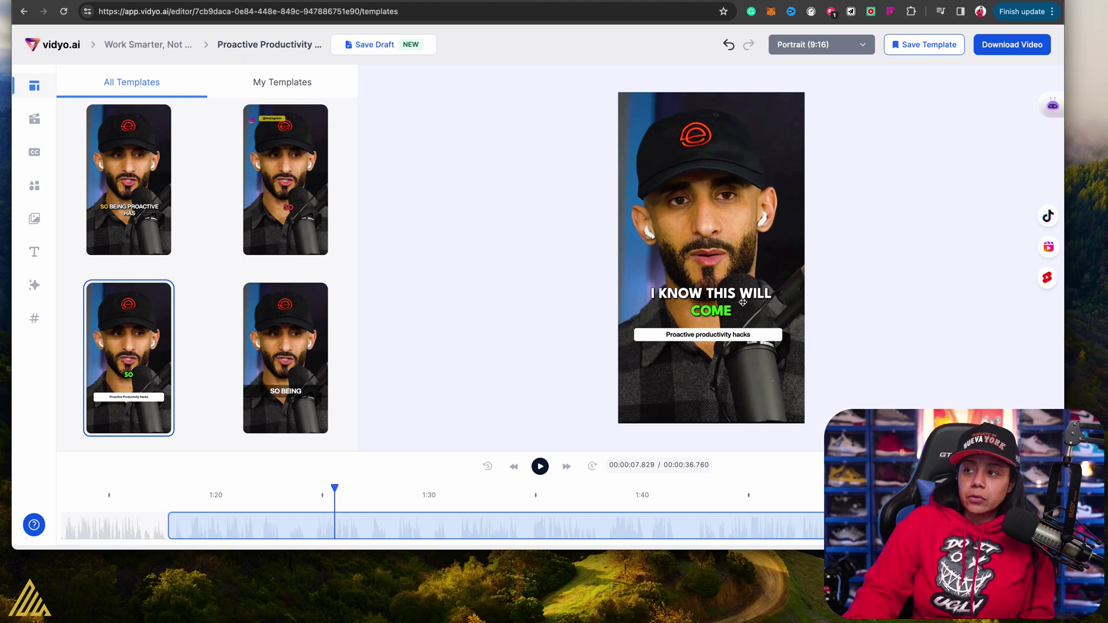
{"action": "scroll", "coordinate": [347, 352], "scroll_direction": "down", "scroll_amount": 1}
{"action": "left_click", "coordinate": [284, 323]}
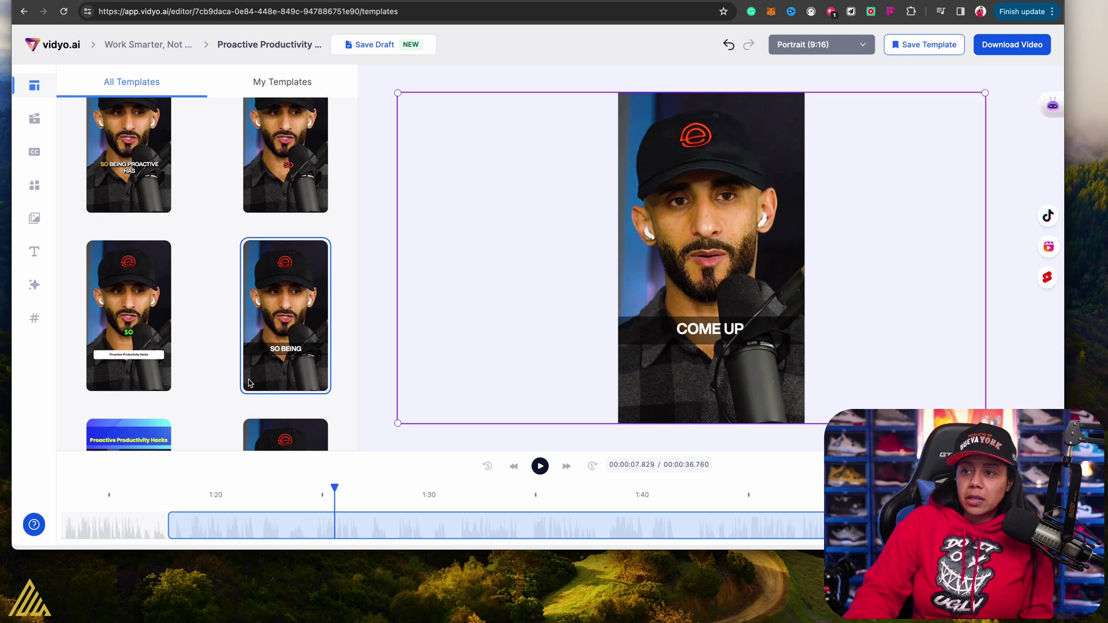
{"action": "scroll", "coordinate": [165, 381], "scroll_direction": "down", "scroll_amount": 3}
{"action": "left_click", "coordinate": [131, 373]}
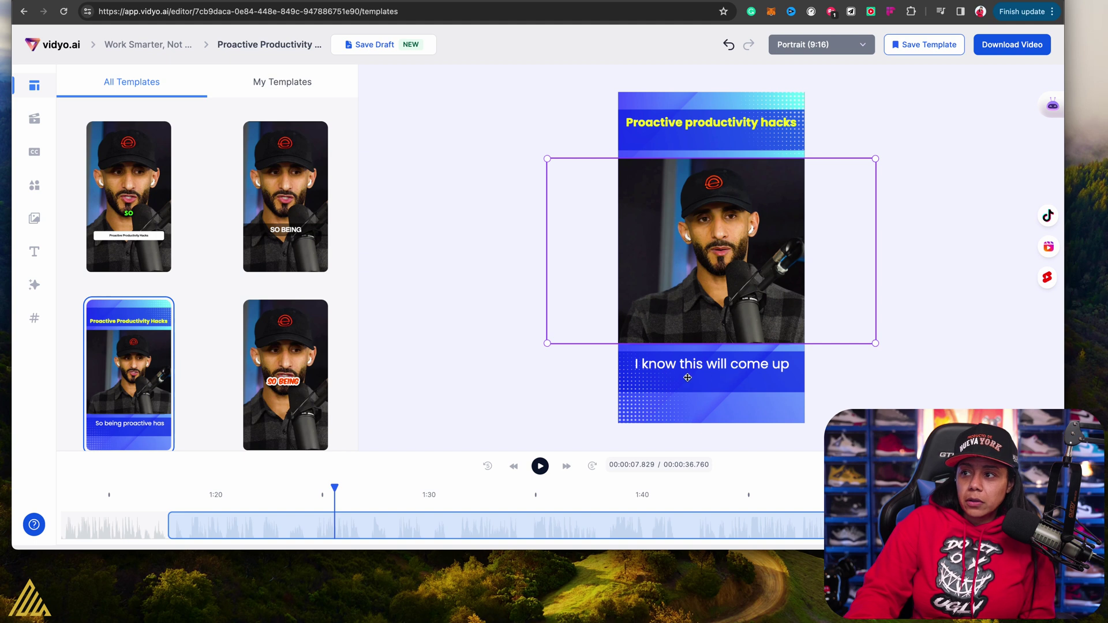
- Apply the template with slanted orange-outlined captions and play the short until about 14.2 seconds
{"action": "left_click", "coordinate": [274, 382]}
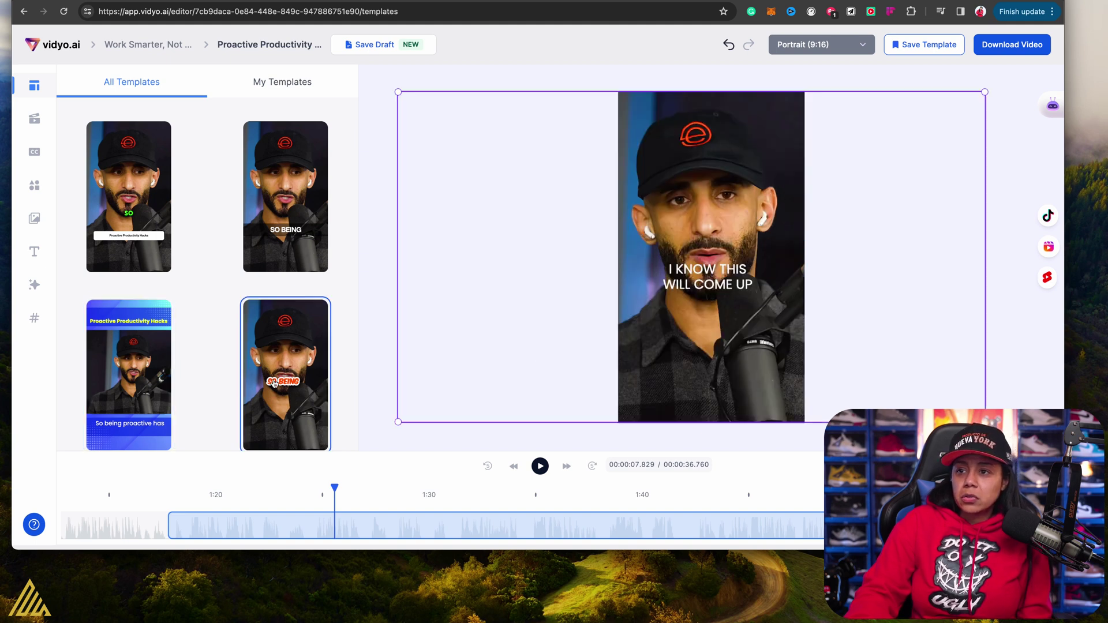
{"action": "left_click", "coordinate": [541, 467]}
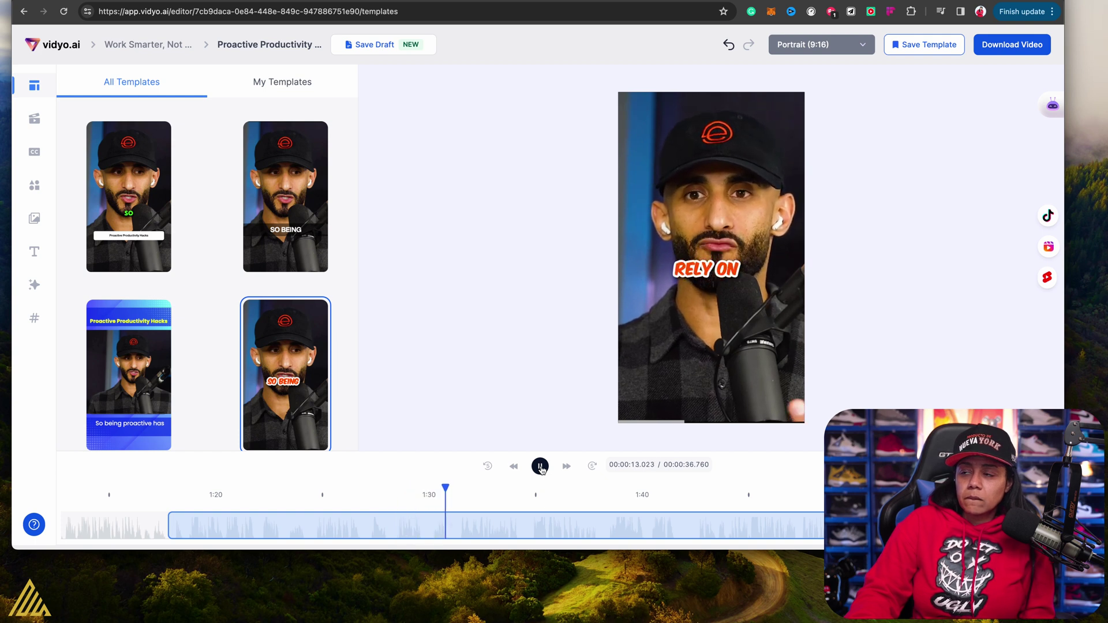
{"action": "left_click", "coordinate": [540, 467]}
- Try the template with green and pink captions, followed by the YouTube "Subscribe Now" template
{"action": "scroll", "coordinate": [285, 381], "scroll_direction": "down", "scroll_amount": 3}
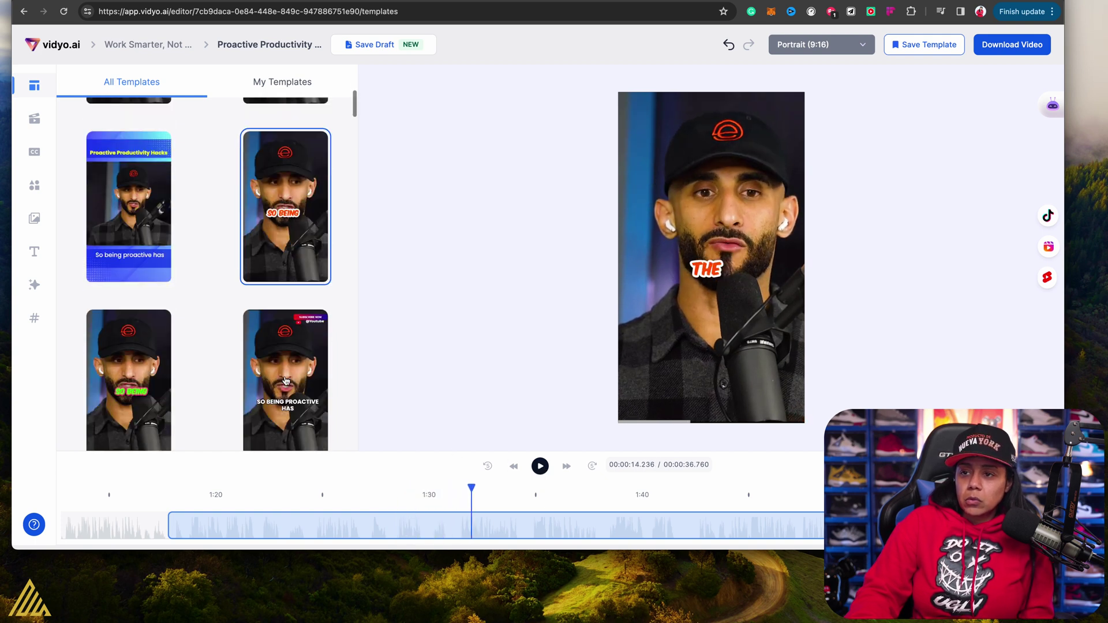
{"action": "left_click", "coordinate": [136, 375]}
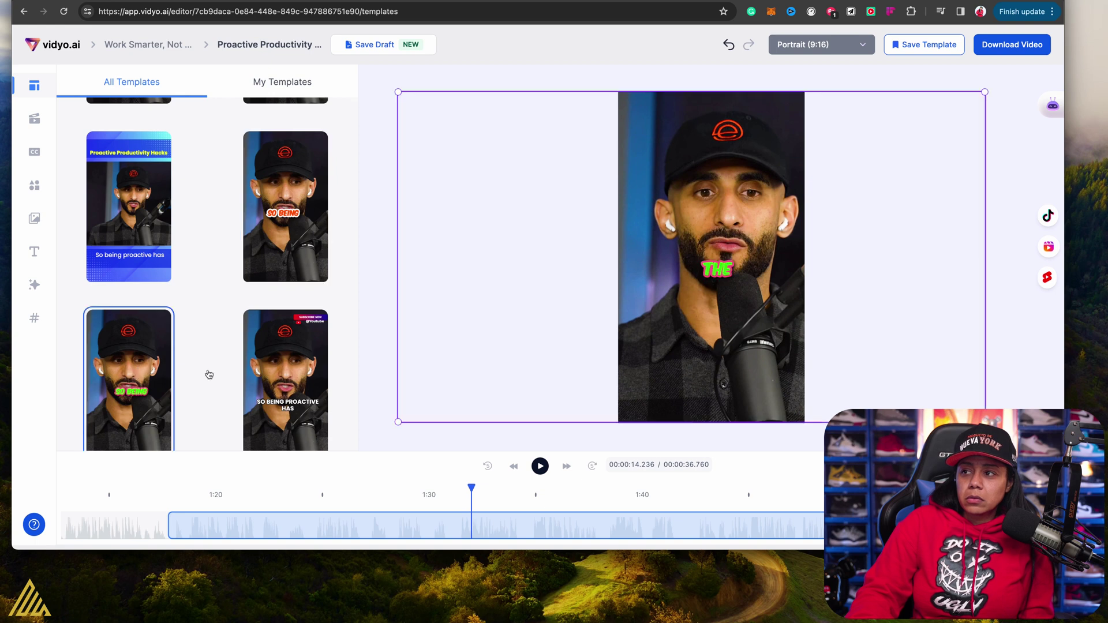
{"action": "scroll", "coordinate": [209, 376], "scroll_direction": "down", "scroll_amount": 2}
{"action": "left_click", "coordinate": [271, 315]}
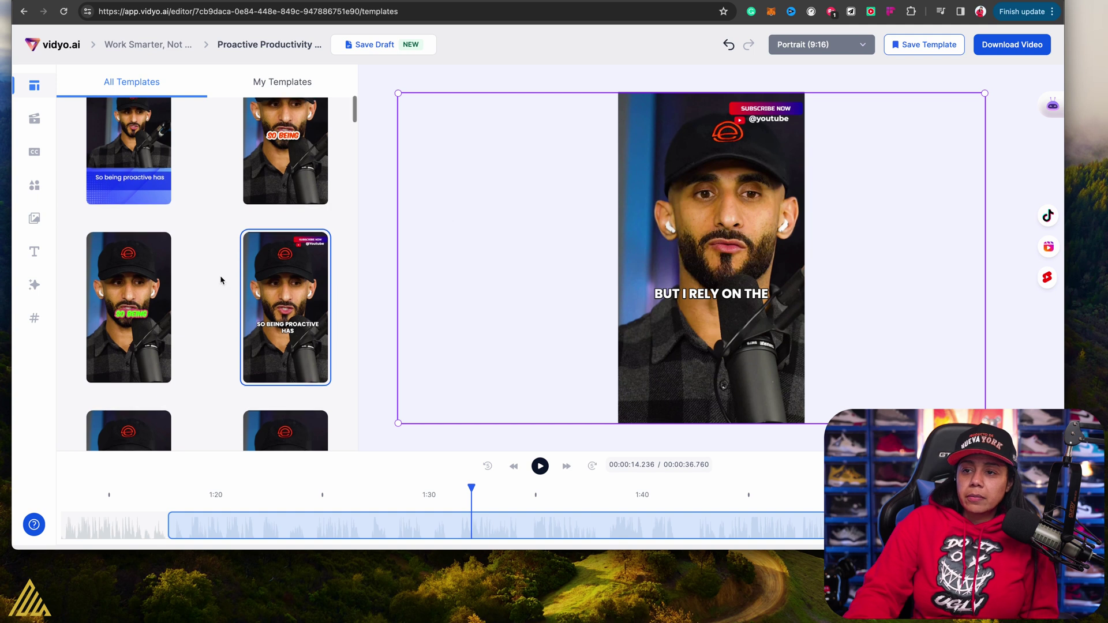
- Browse further templates and apply the one with green and yellow captions and a green curved arrow
{"action": "scroll", "coordinate": [221, 281], "scroll_direction": "down", "scroll_amount": 5}
{"action": "scroll", "coordinate": [221, 280], "scroll_direction": "down", "scroll_amount": 8}
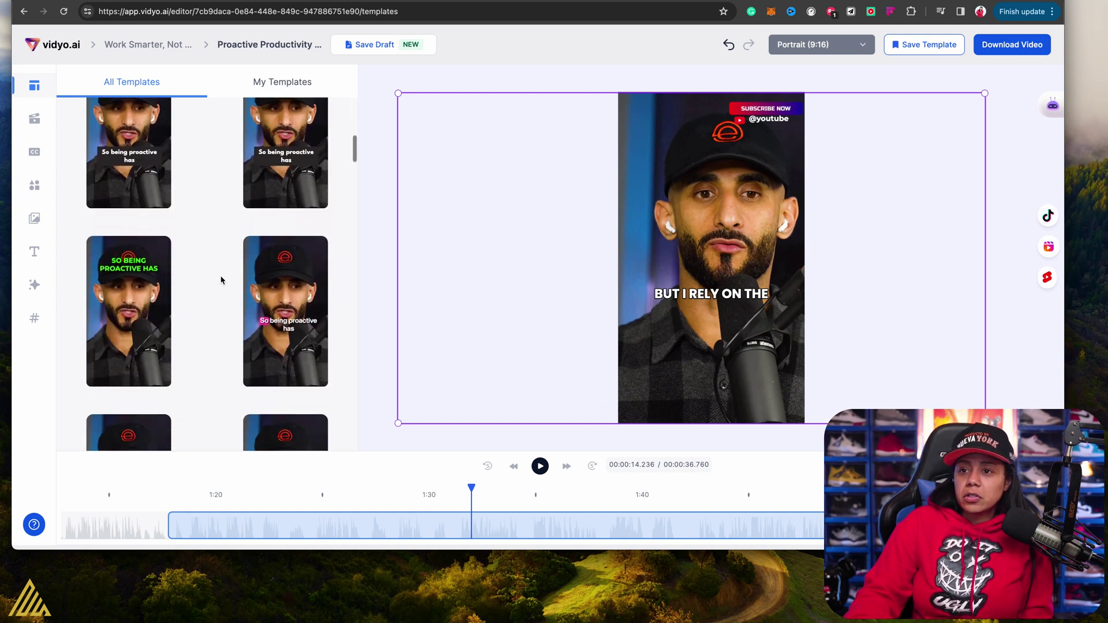
{"action": "scroll", "coordinate": [222, 280], "scroll_direction": "down", "scroll_amount": 8}
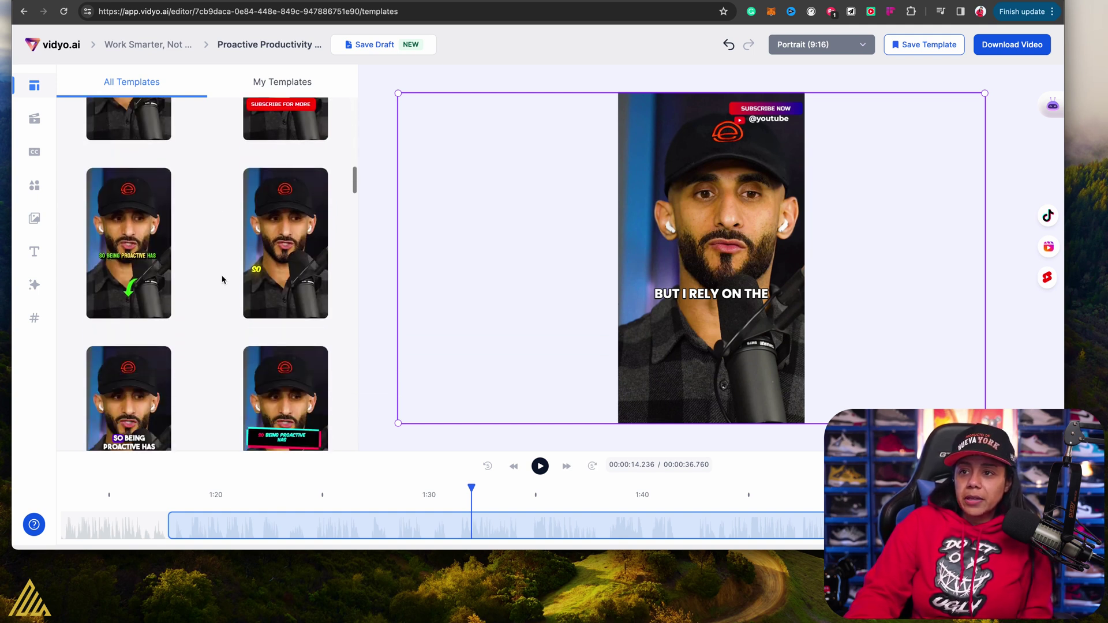
{"action": "scroll", "coordinate": [142, 183], "scroll_direction": "up", "scroll_amount": 2}
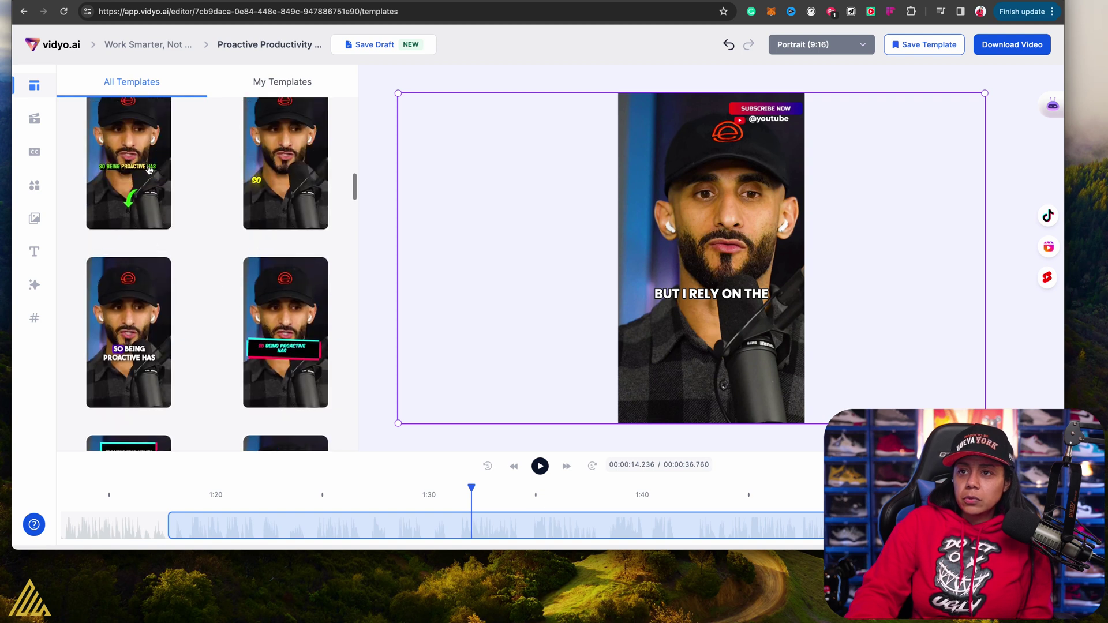
{"action": "left_click", "coordinate": [149, 170]}
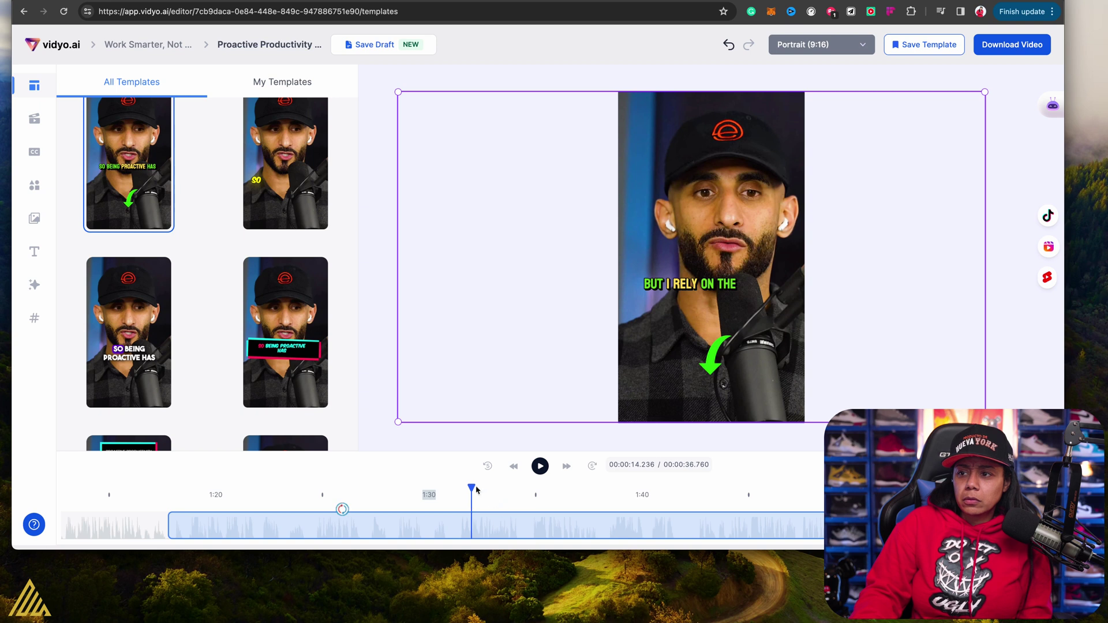
- Play the arrow template from about 0.8 to 5.7 seconds and nudge the green arrow slightly up towards the microphone
{"action": "left_click_drag", "start_coordinate": [452, 488], "coordinate": [188, 466]}
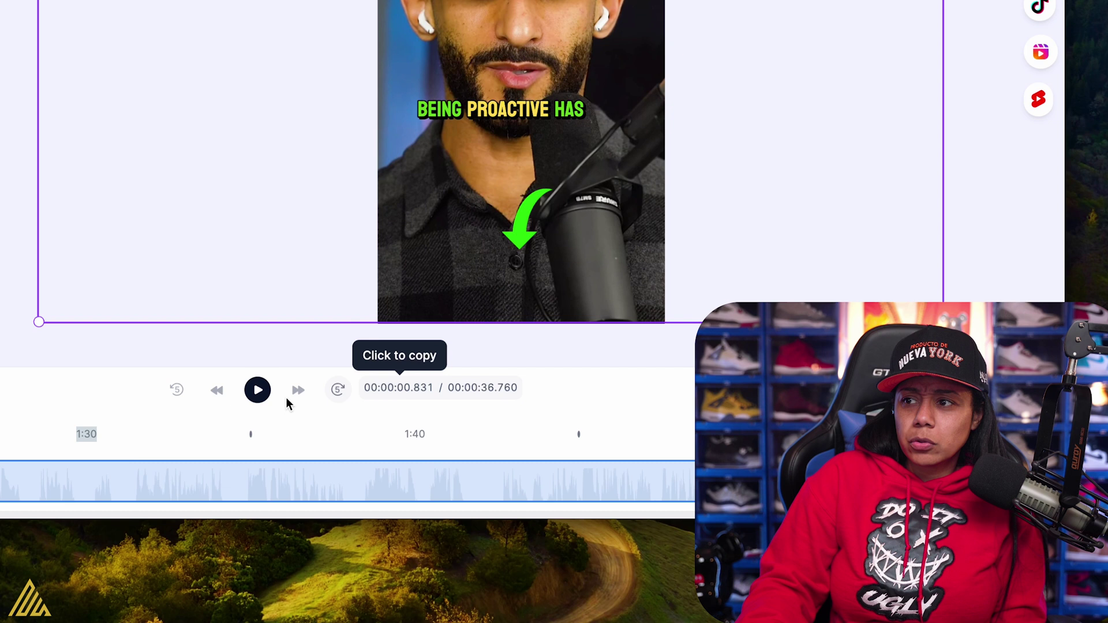
{"action": "left_click", "coordinate": [257, 391]}
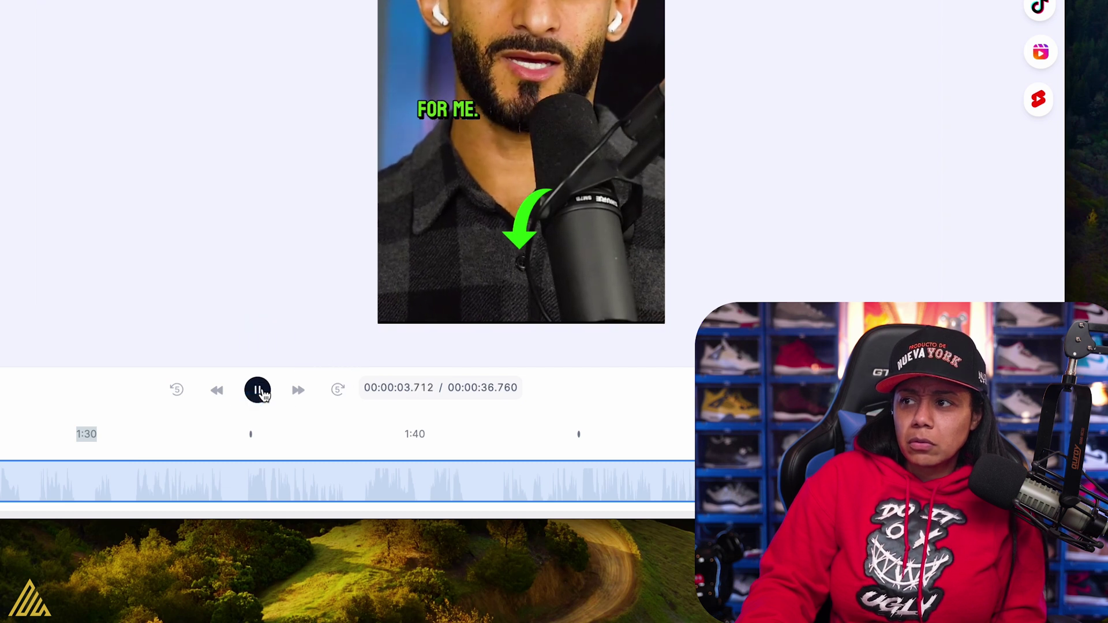
{"action": "left_click", "coordinate": [259, 393]}
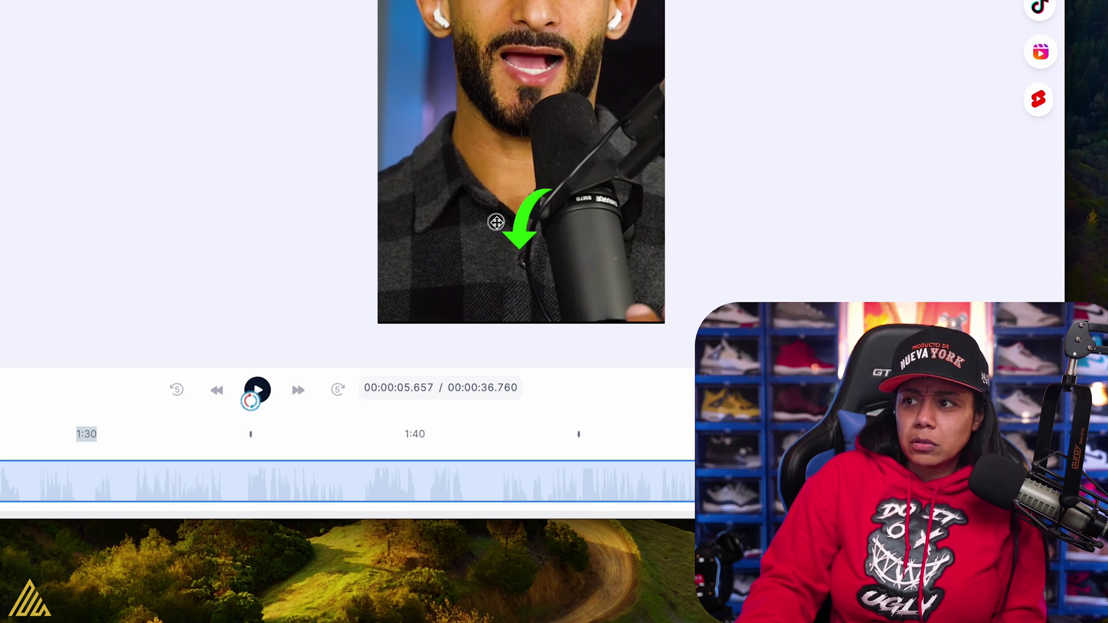
{"action": "mouse_move", "coordinate": [525, 237]}
{"action": "left_mouse_down"}
{"action": "mouse_move", "coordinate": [489, 200]}
{"action": "mouse_move", "coordinate": [519, 202]}
{"action": "mouse_move", "coordinate": [538, 230]}
{"action": "left_mouse_up"}
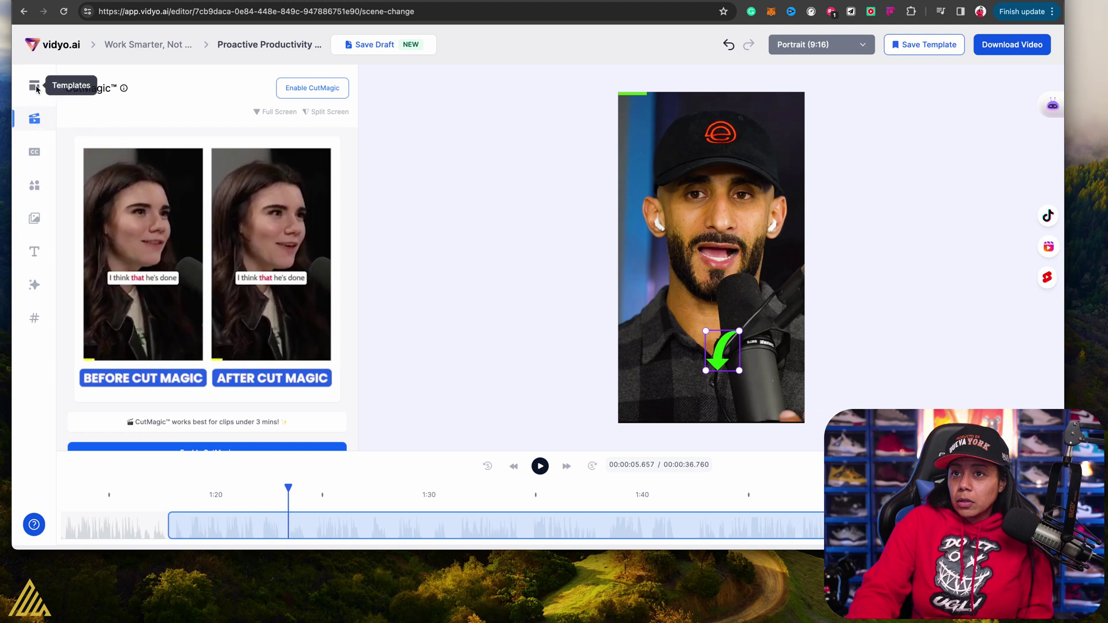
- Return to the templates and apply the orange-red framed one with a white title header
{"action": "left_click", "coordinate": [35, 87]}
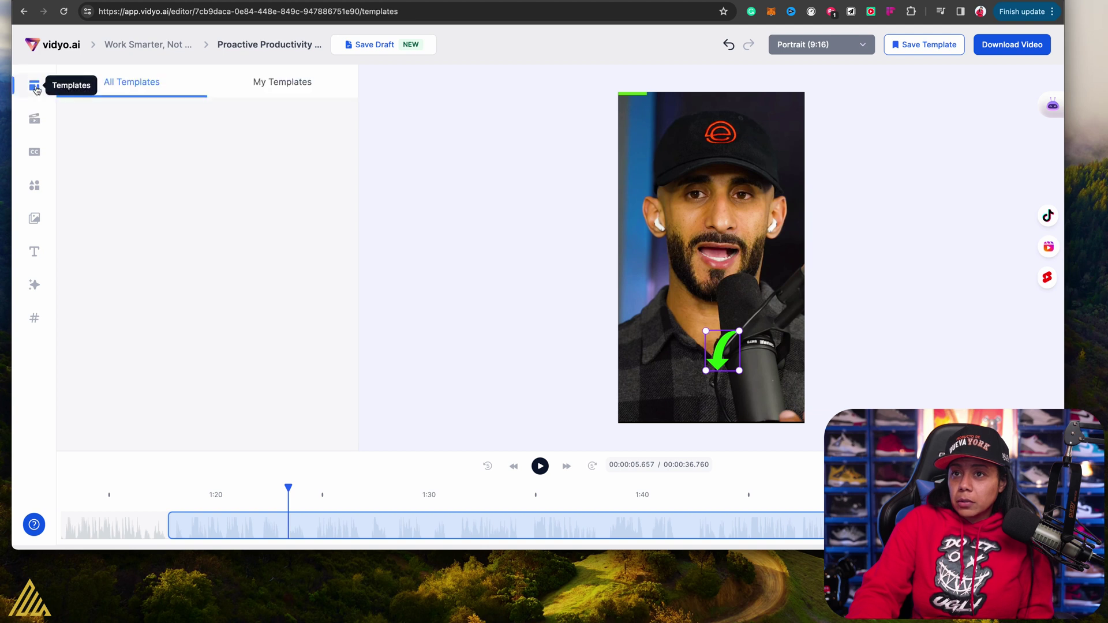
{"action": "scroll", "coordinate": [286, 249], "scroll_direction": "down", "scroll_amount": 3}
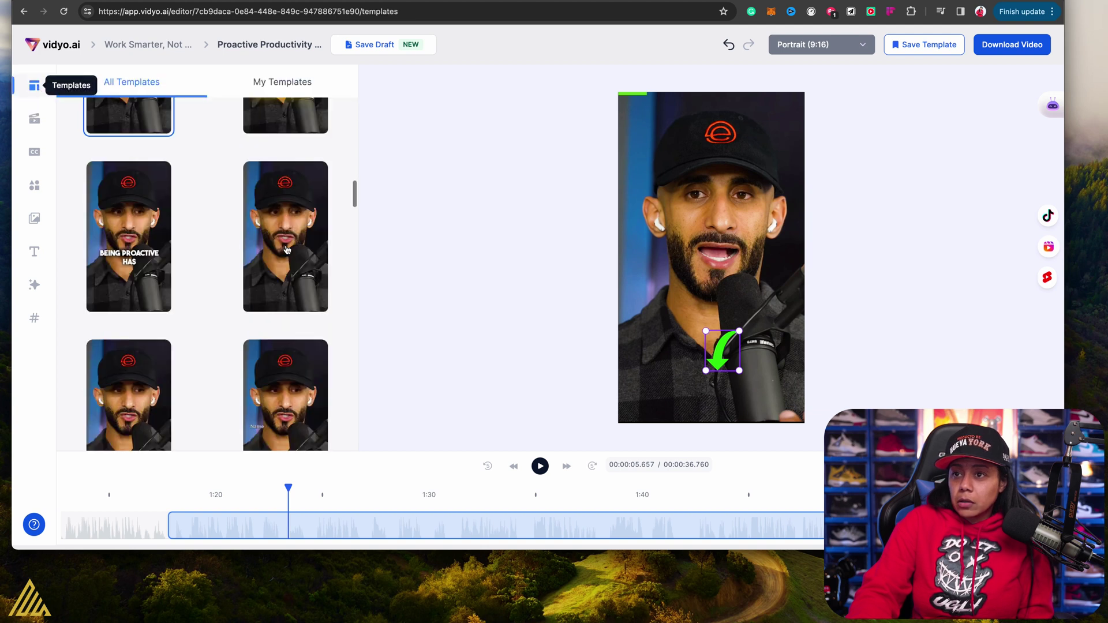
{"action": "scroll", "coordinate": [287, 250], "scroll_direction": "down", "scroll_amount": 5}
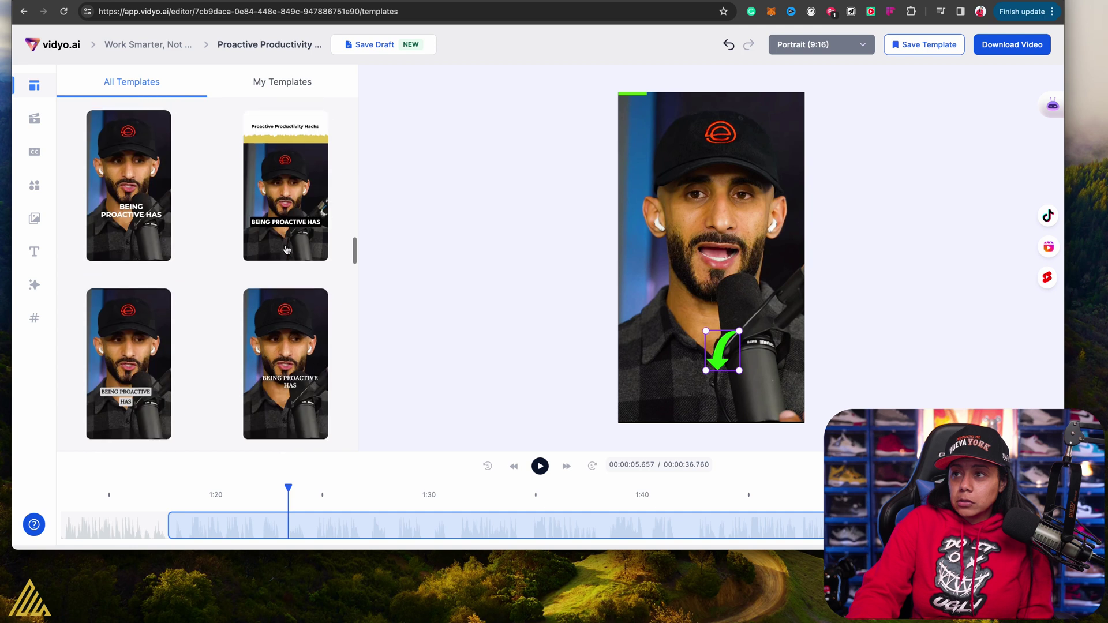
{"action": "scroll", "coordinate": [287, 249], "scroll_direction": "down", "scroll_amount": 3}
{"action": "scroll", "coordinate": [287, 249], "scroll_direction": "down", "scroll_amount": 2}
{"action": "left_click", "coordinate": [286, 248]}
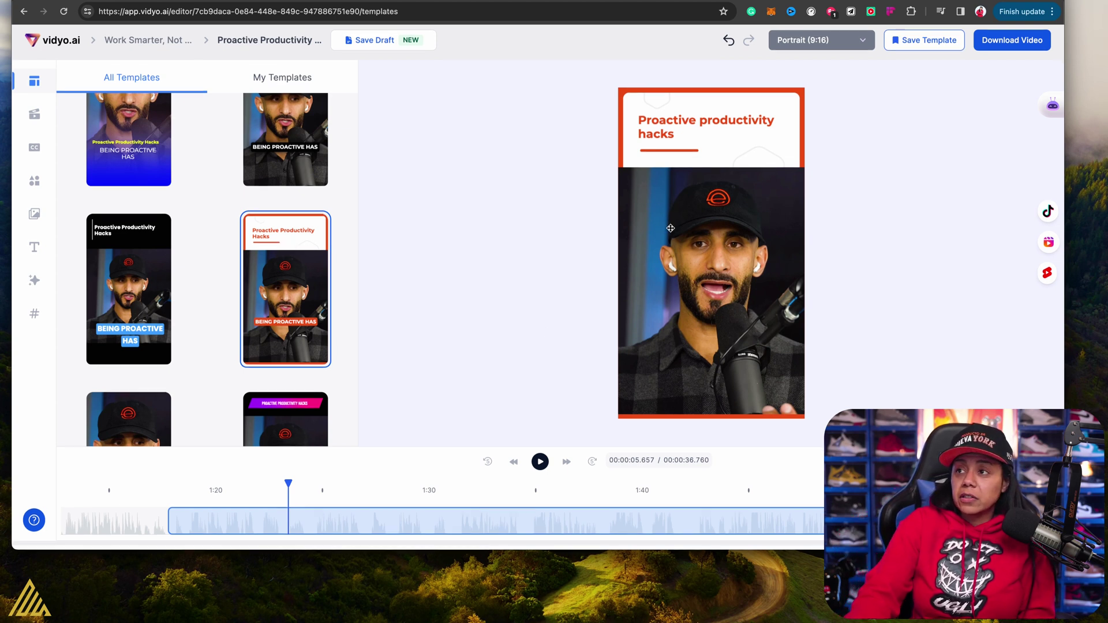
- Apply the black template with a yellow bar beside the title and yellow-backed captions
{"action": "scroll", "coordinate": [264, 224], "scroll_direction": "down", "scroll_amount": 10}
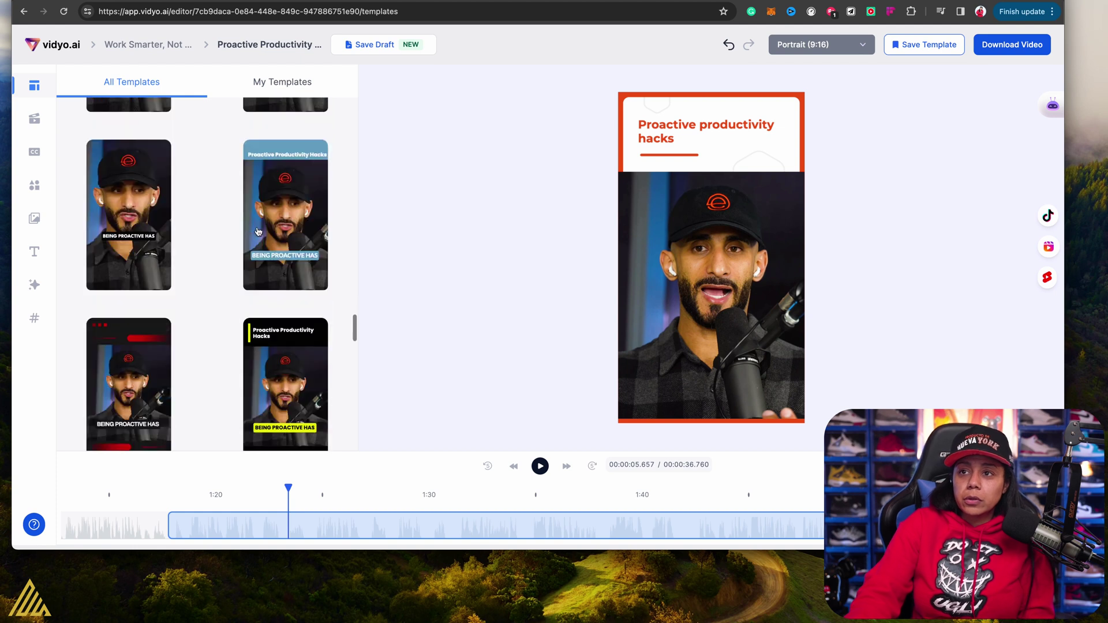
{"action": "scroll", "coordinate": [262, 236], "scroll_direction": "down", "scroll_amount": 2}
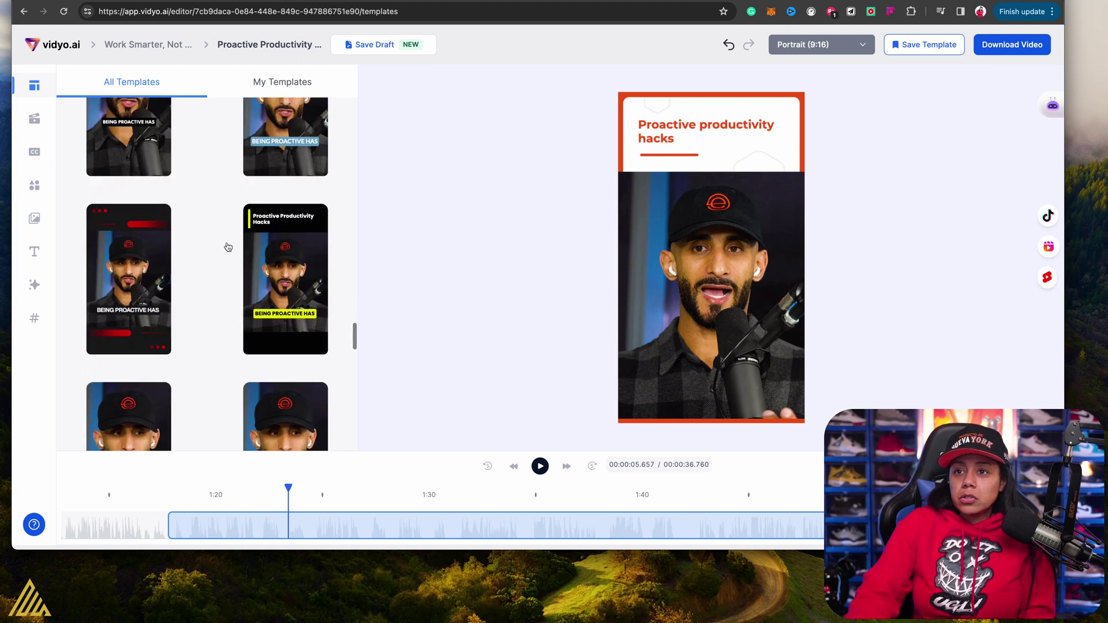
{"action": "left_click", "coordinate": [257, 249]}
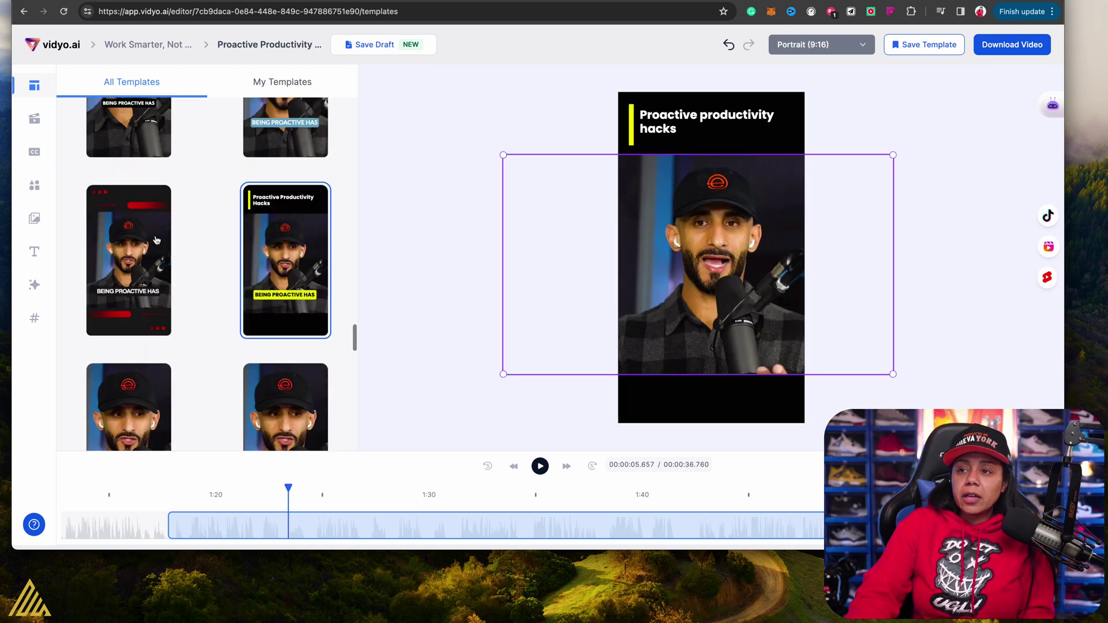
- Browse other template styles and apply the black one with a thin white title line and blue-backed captions
{"action": "scroll", "coordinate": [157, 240], "scroll_direction": "up", "scroll_amount": 10}
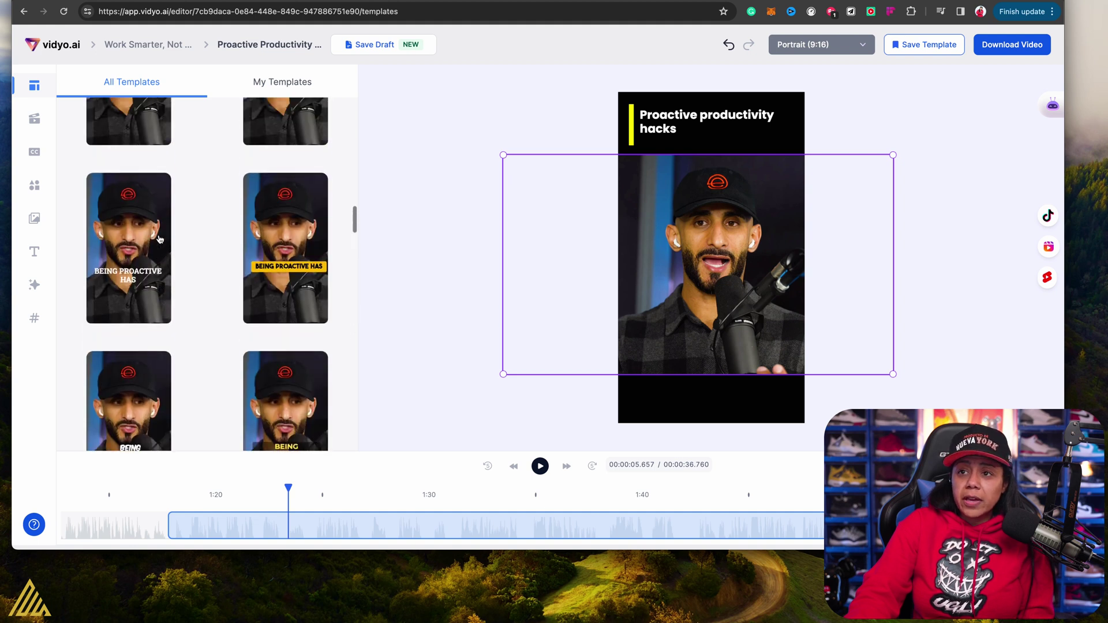
{"action": "scroll", "coordinate": [160, 239], "scroll_direction": "up", "scroll_amount": 1}
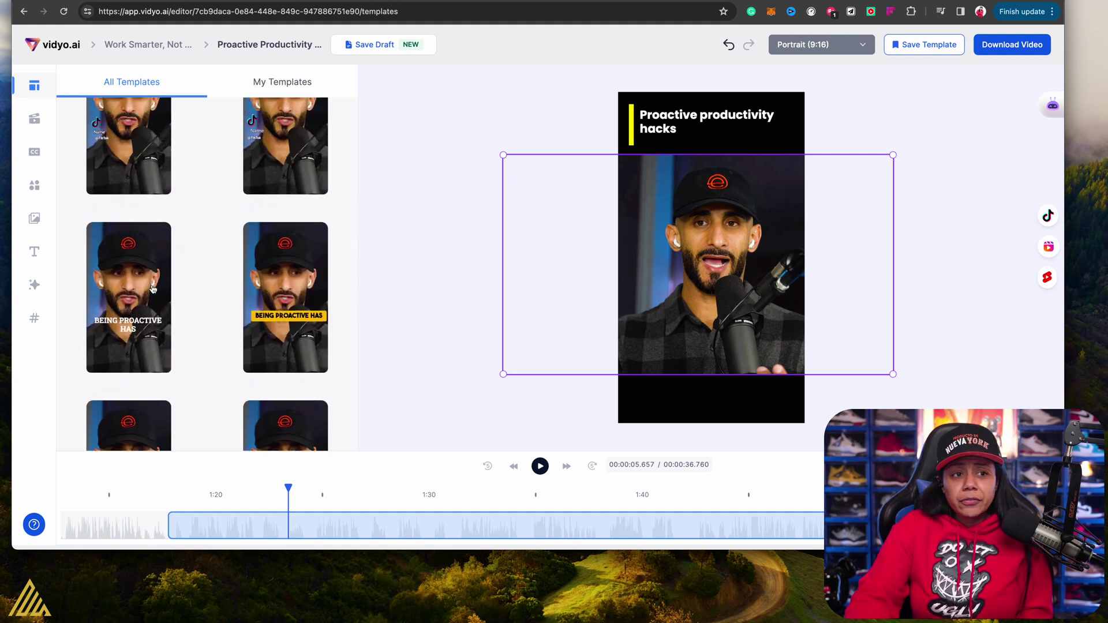
{"action": "scroll", "coordinate": [153, 289], "scroll_direction": "down", "scroll_amount": 3}
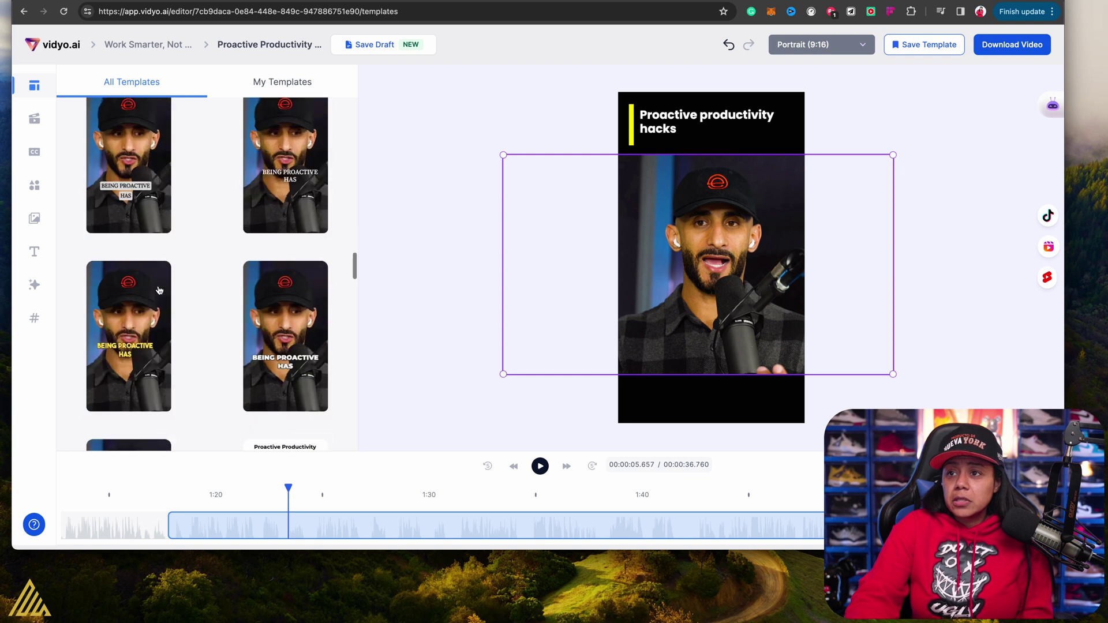
{"action": "scroll", "coordinate": [159, 290], "scroll_direction": "down", "scroll_amount": 5}
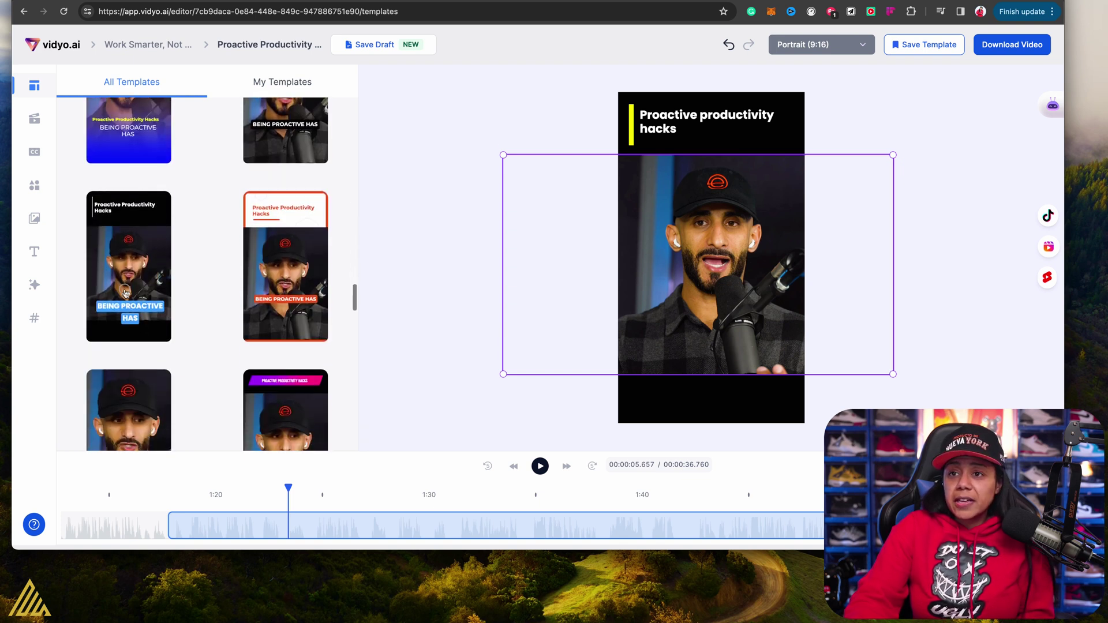
{"action": "left_click", "coordinate": [125, 294]}
- Apply the dark template with red bars and squares above and below the video, and browse further designs
{"action": "scroll", "coordinate": [200, 322], "scroll_direction": "down", "scroll_amount": 10}
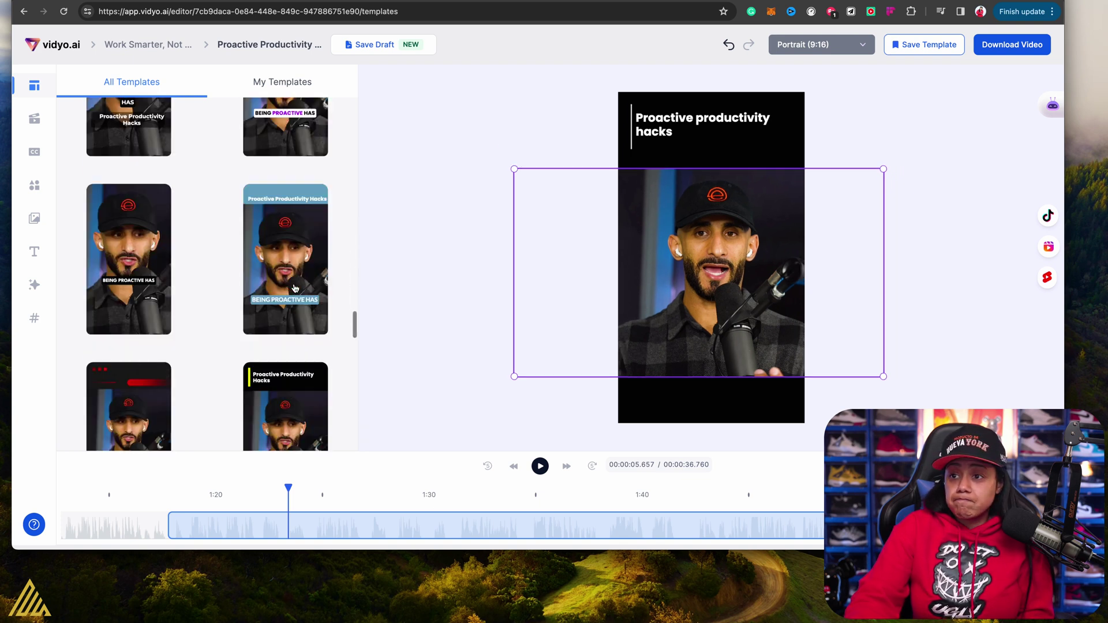
{"action": "left_click", "coordinate": [144, 319]}
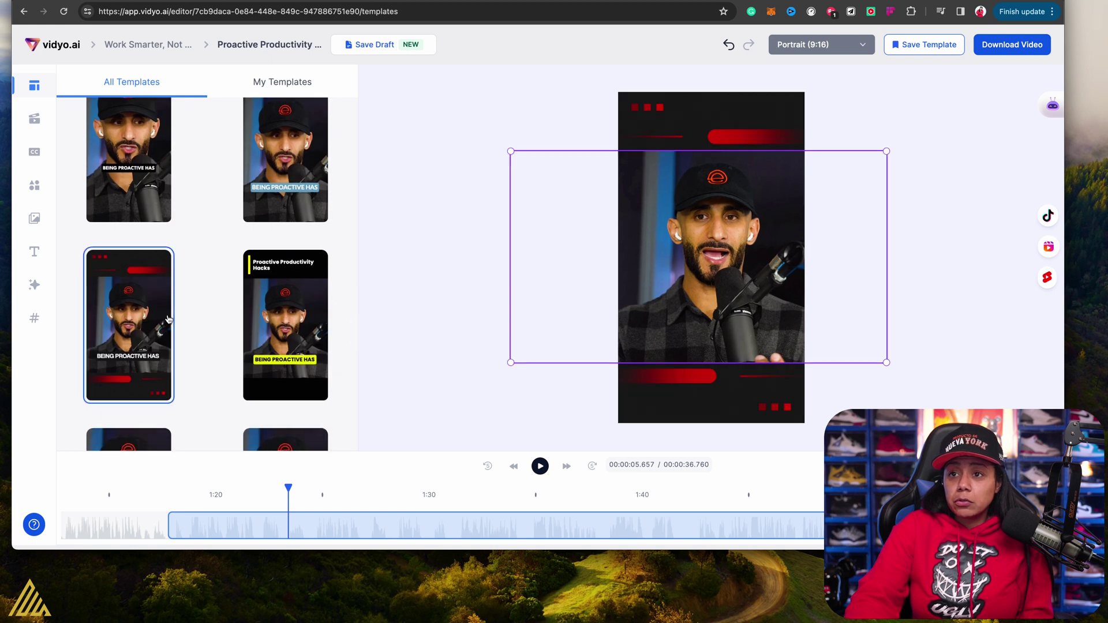
{"action": "scroll", "coordinate": [216, 312], "scroll_direction": "down", "scroll_amount": 10}
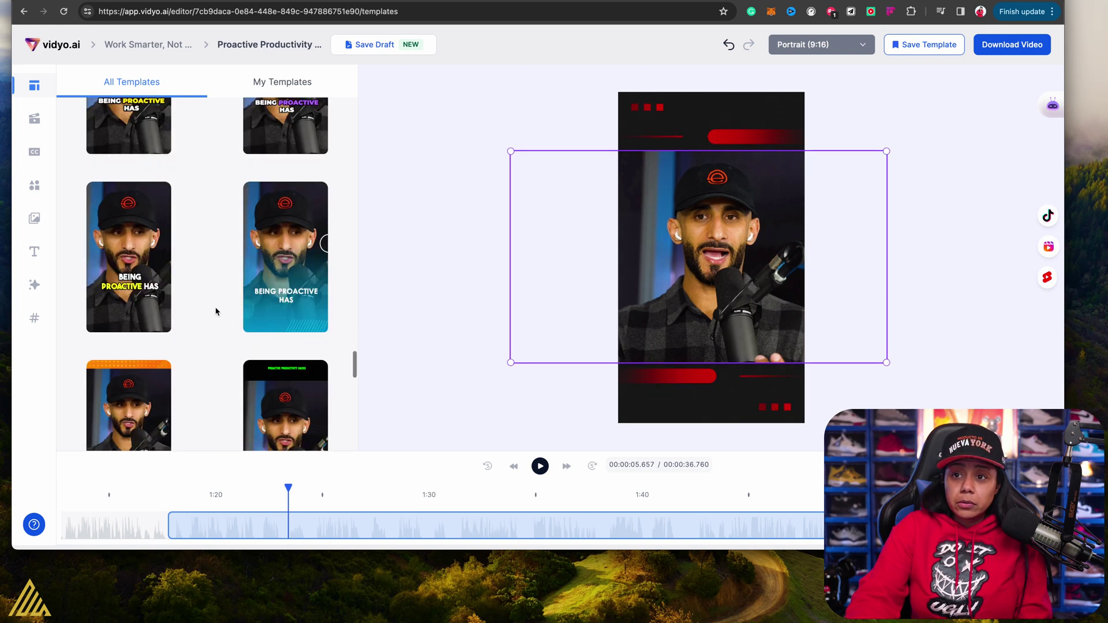
{"action": "scroll", "coordinate": [217, 306], "scroll_direction": "down", "scroll_amount": 5}
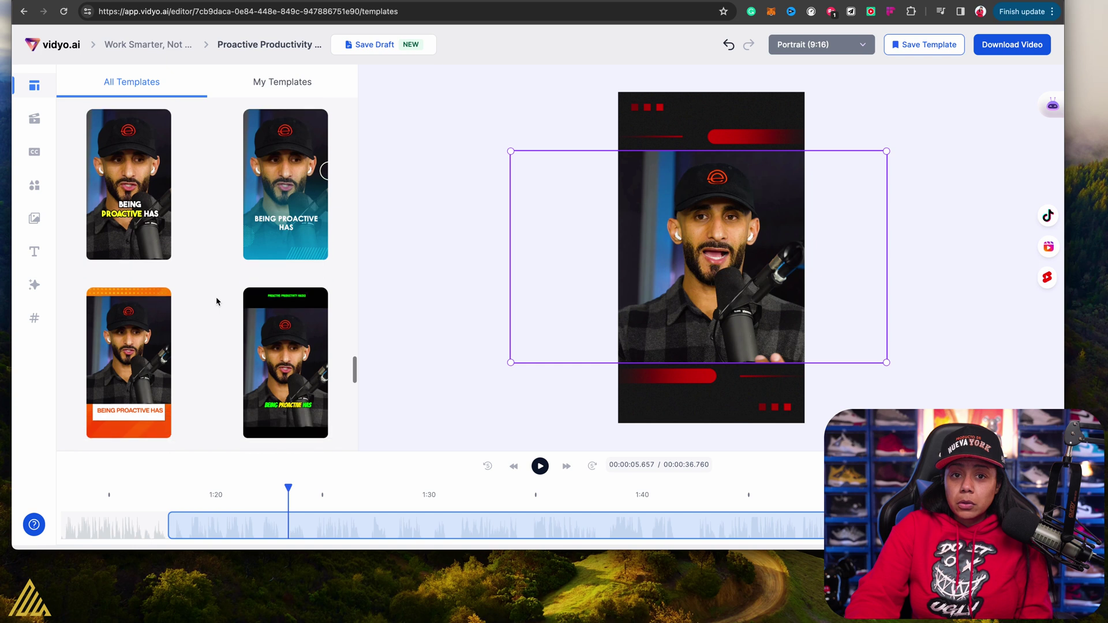
- Look through the remaining template designs and auto-add emojis to the clip's subtitles
{"action": "scroll", "coordinate": [217, 301], "scroll_direction": "down", "scroll_amount": 5}
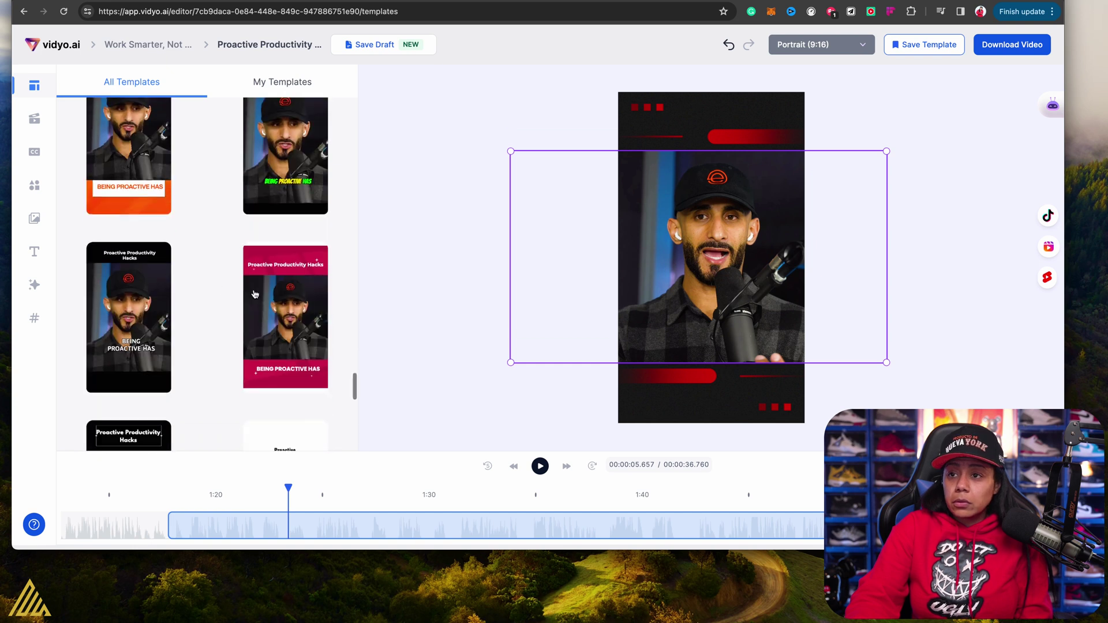
{"action": "scroll", "coordinate": [255, 294], "scroll_direction": "down", "scroll_amount": 7}
{"action": "scroll", "coordinate": [123, 281], "scroll_direction": "down", "scroll_amount": 7}
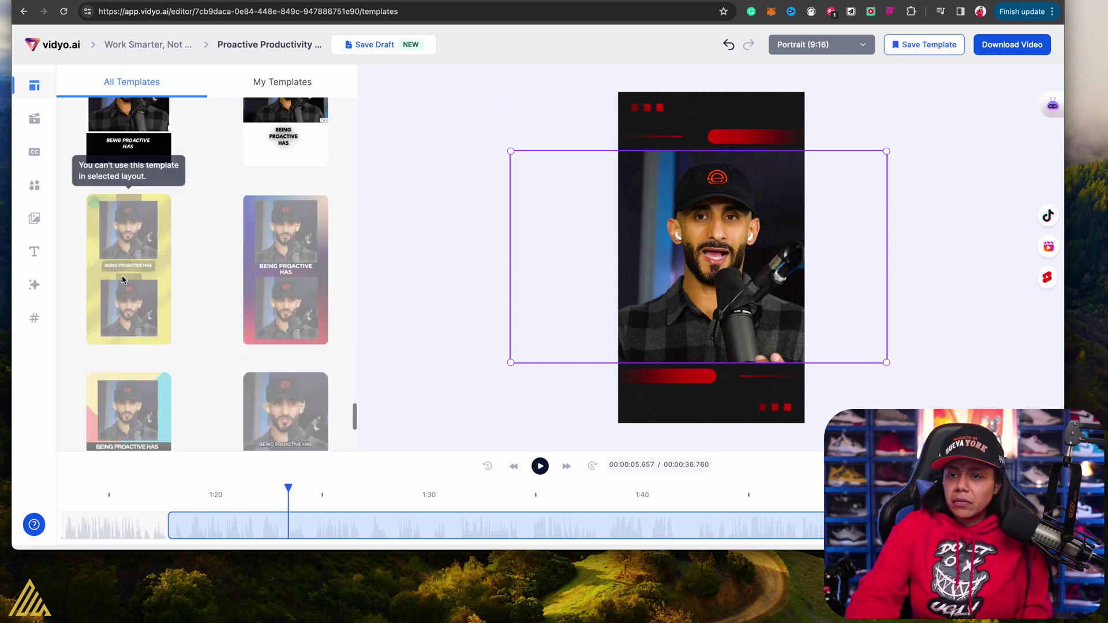
{"action": "scroll", "coordinate": [283, 217], "scroll_direction": "up", "scroll_amount": 8}
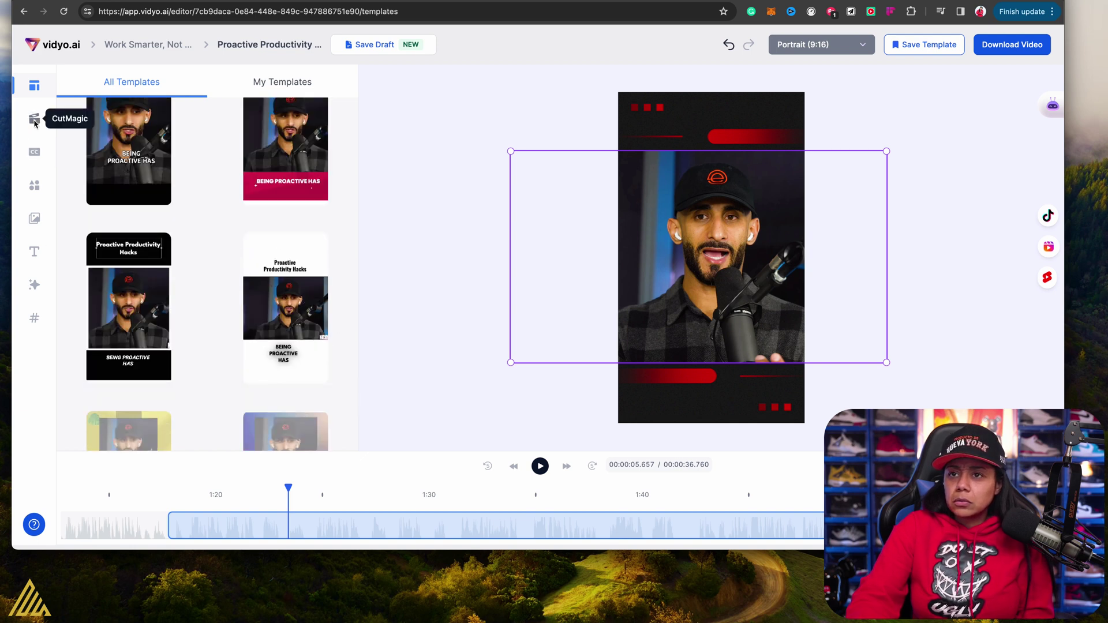
{"action": "left_click", "coordinate": [38, 155]}
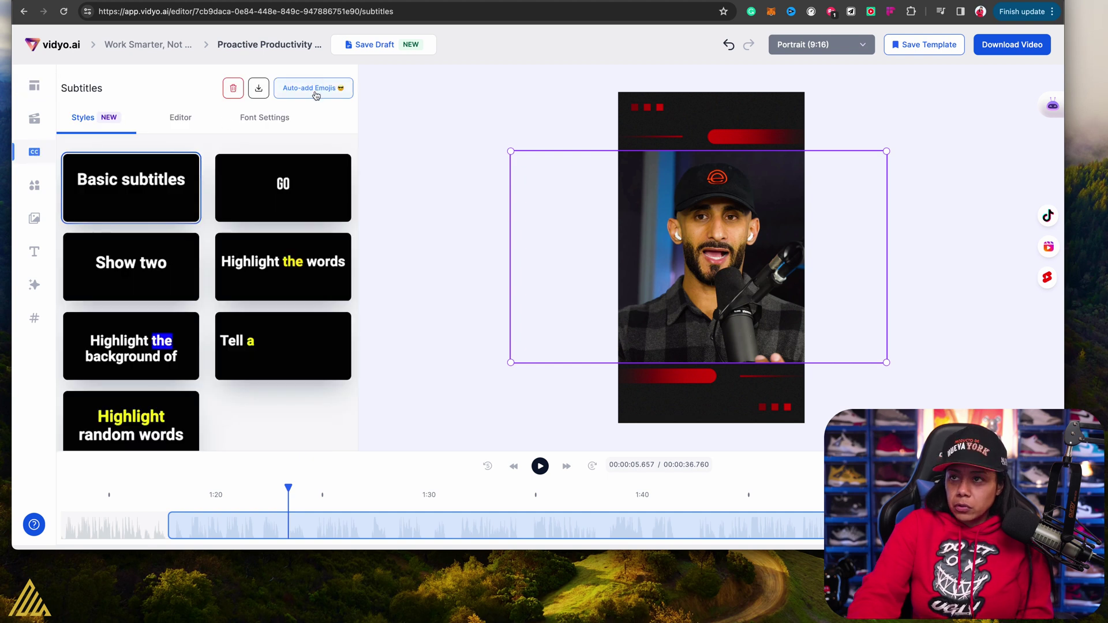
{"action": "left_click", "coordinate": [316, 88]}
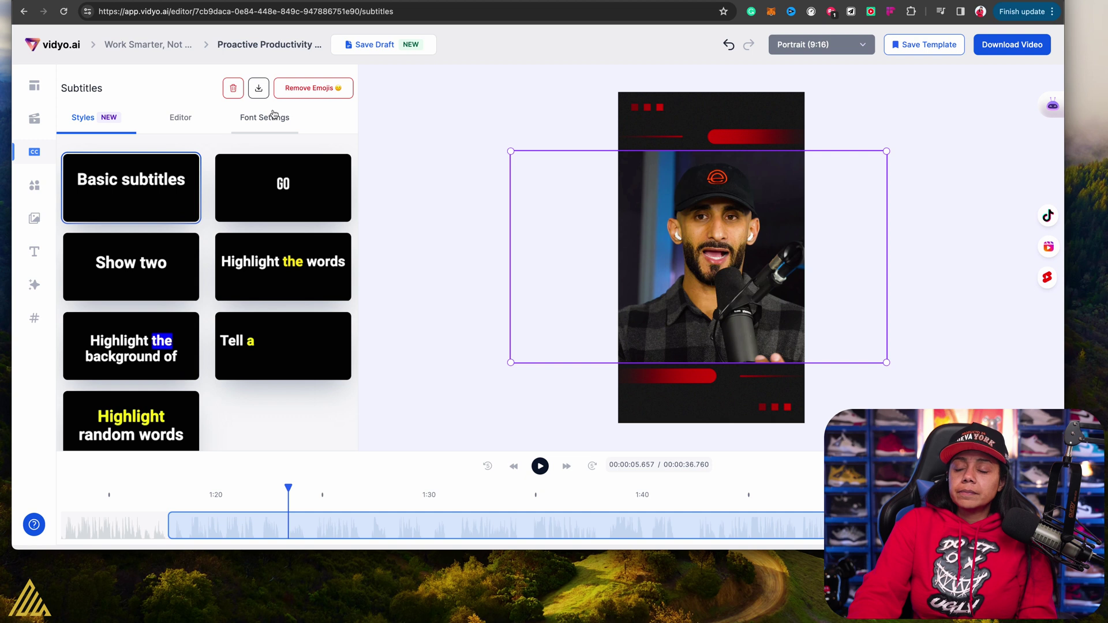
- Add a progress bar to the clip, preview it from about 3 seconds in, and remove it
{"action": "left_click", "coordinate": [35, 186]}
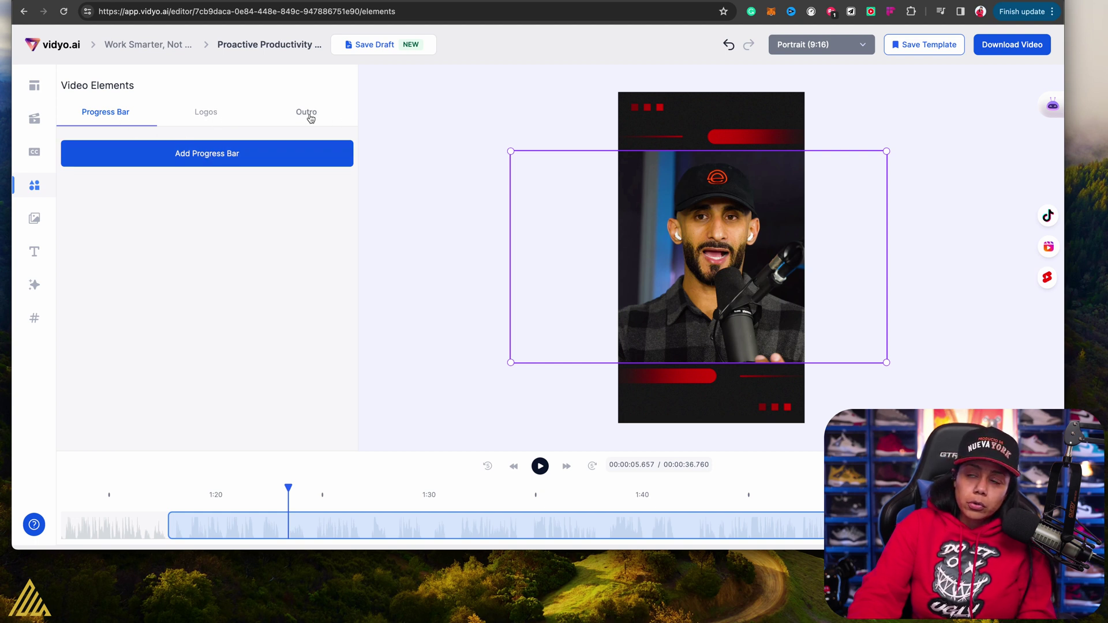
{"action": "left_click", "coordinate": [169, 160]}
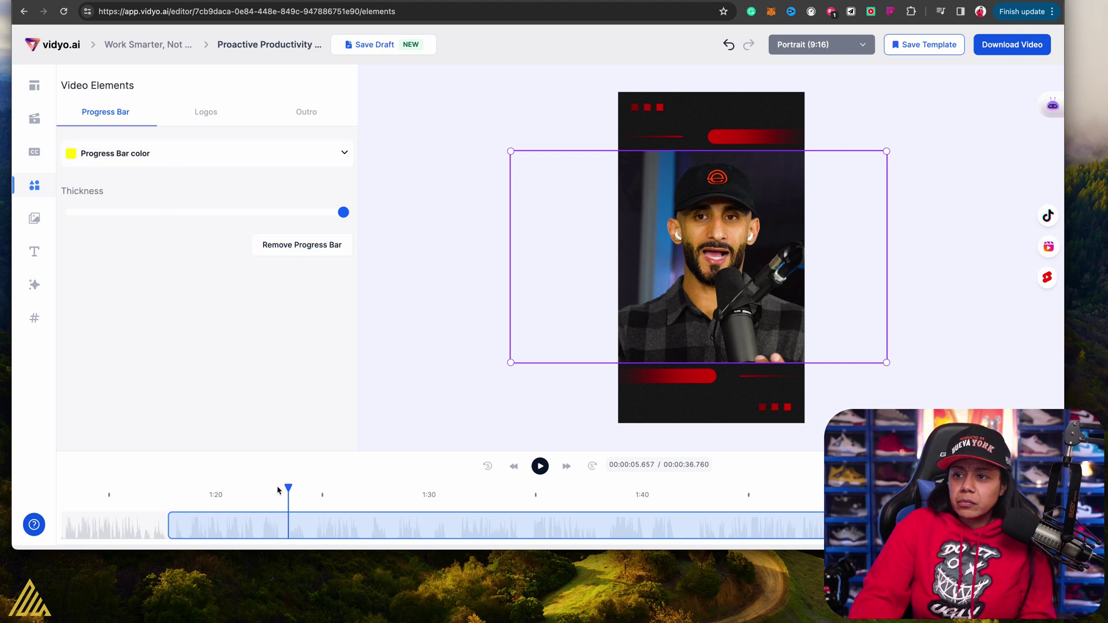
{"action": "left_click_drag", "start_coordinate": [288, 490], "coordinate": [242, 485]}
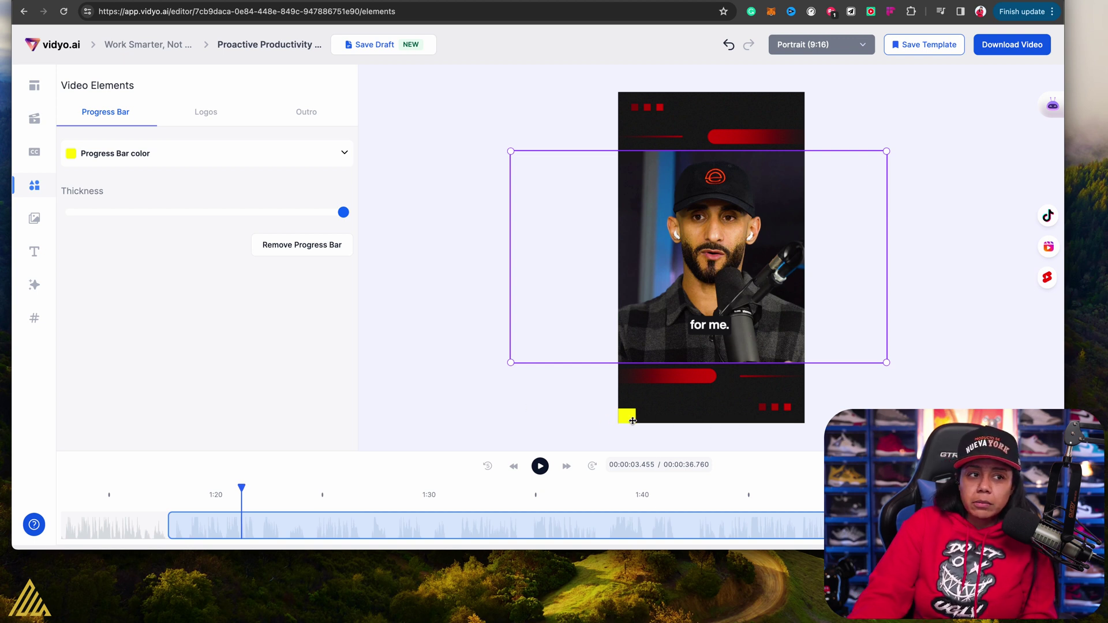
{"action": "left_click", "coordinate": [539, 466]}
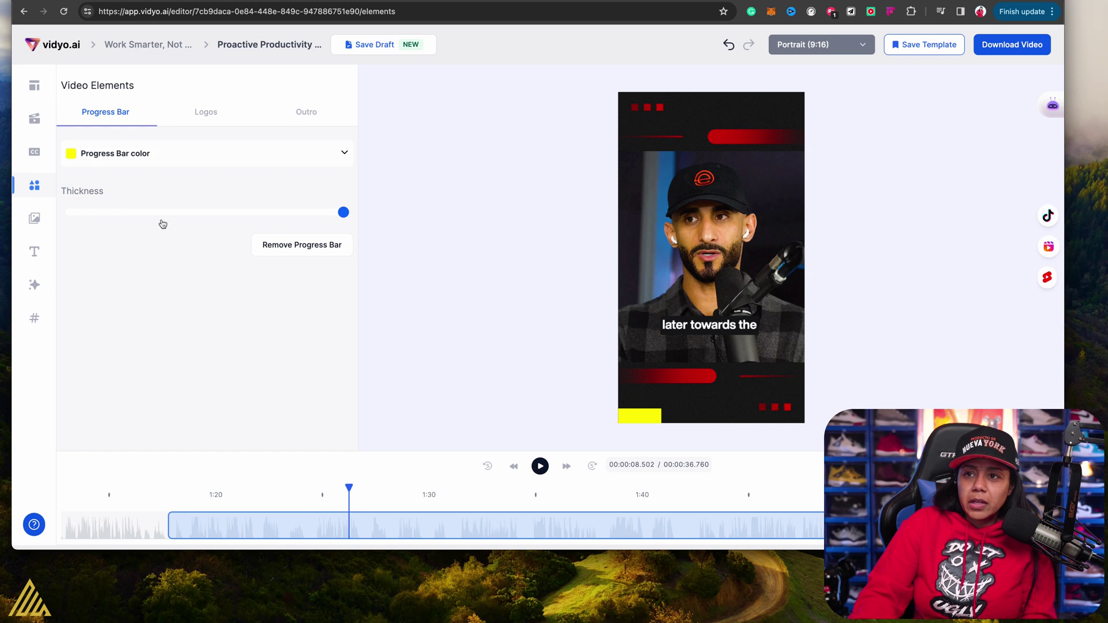
{"action": "left_click", "coordinate": [310, 247]}
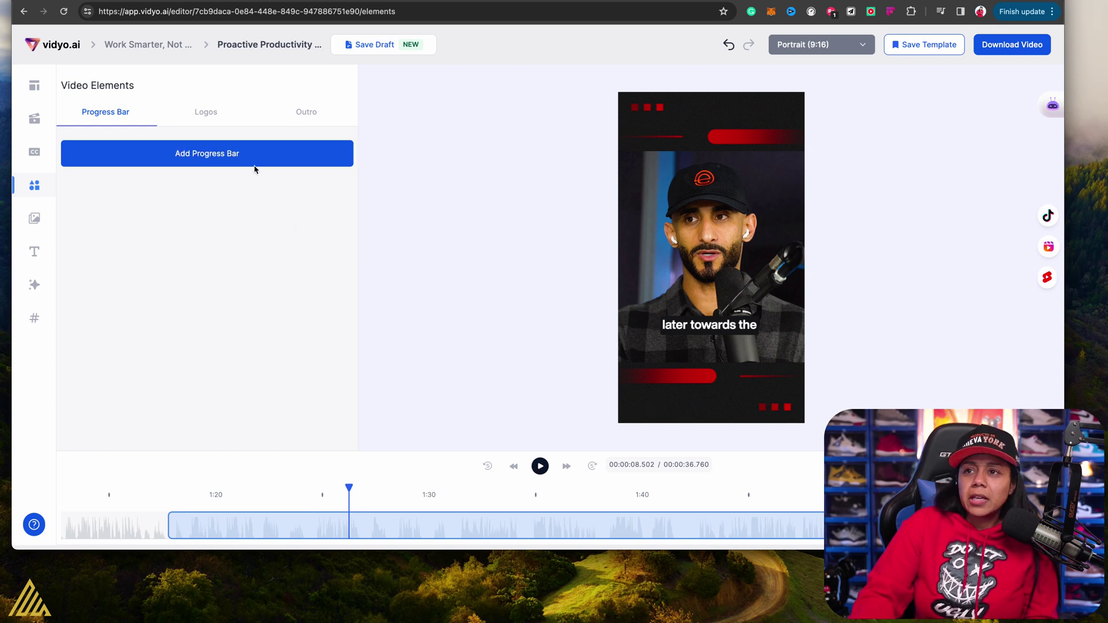
- Look through the logo options and the stock images and videos available for the clip
{"action": "left_click", "coordinate": [210, 113]}
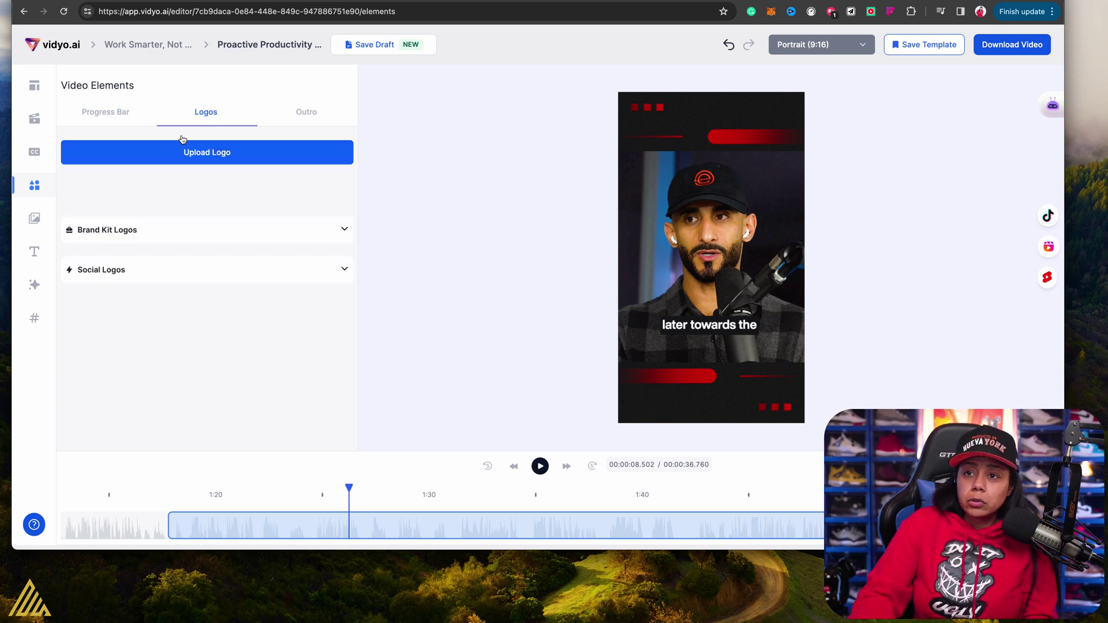
{"action": "left_click", "coordinate": [35, 221]}
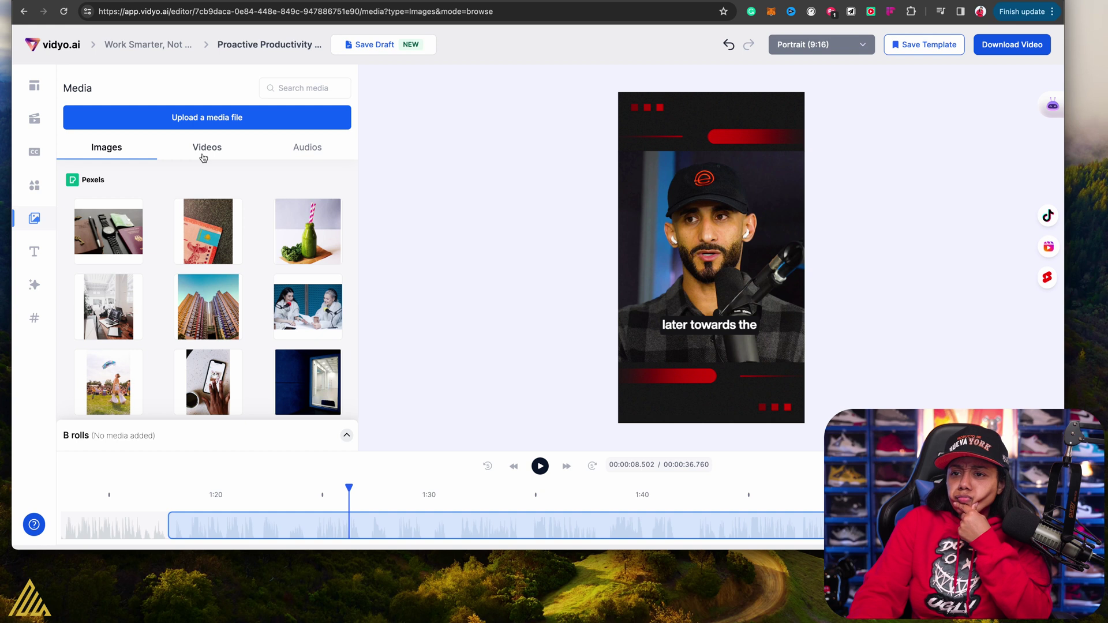
{"action": "scroll", "coordinate": [151, 330], "scroll_direction": "down", "scroll_amount": 2}
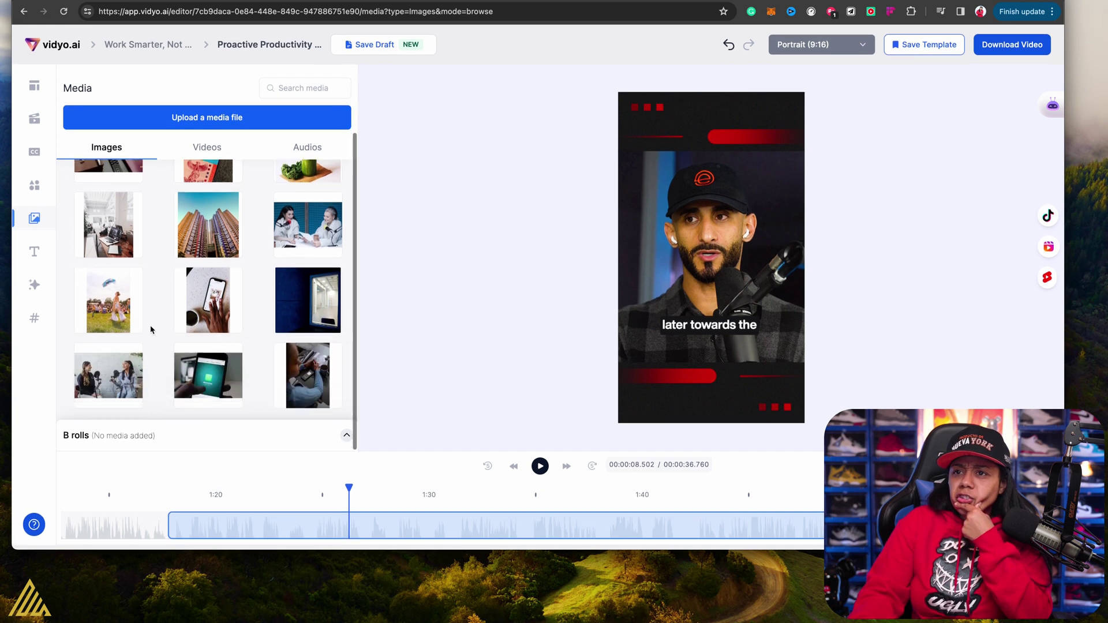
{"action": "scroll", "coordinate": [150, 329], "scroll_direction": "up", "scroll_amount": 2}
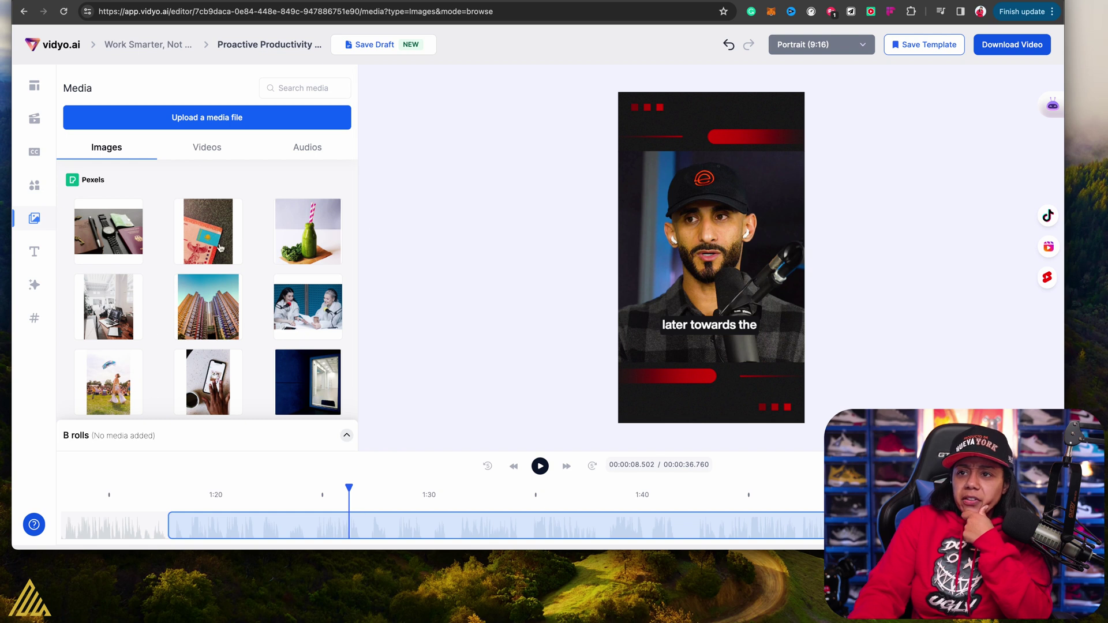
{"action": "left_click", "coordinate": [203, 148]}
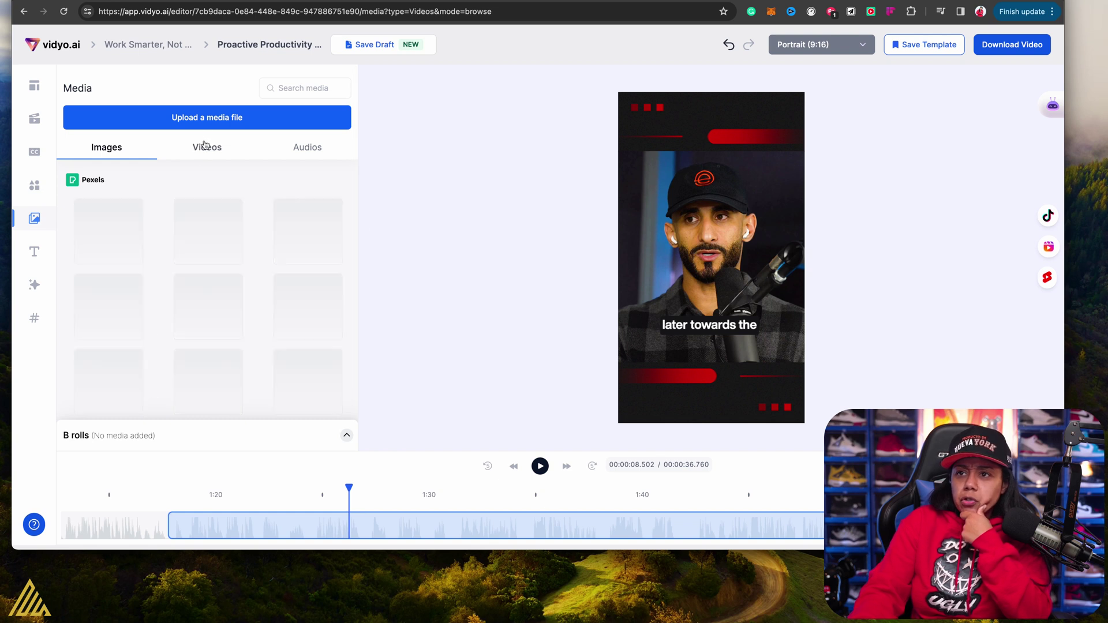
- Browse the stock audios and listen to the Future-Glider and abstract-fashion-pop tracks
{"action": "left_click", "coordinate": [305, 155]}
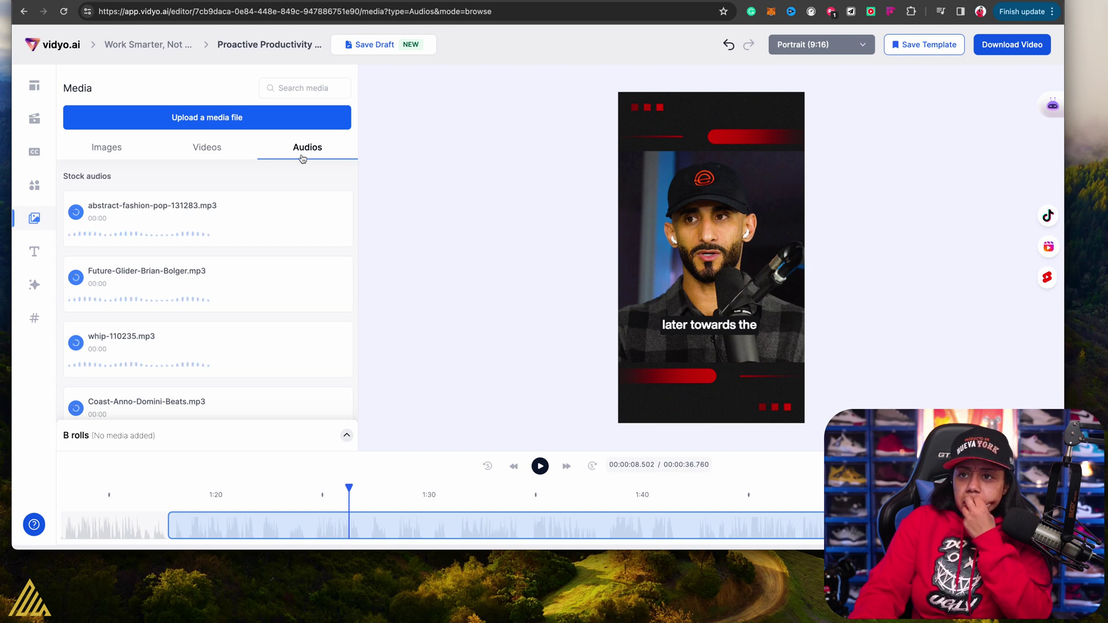
{"action": "mouse_move", "coordinate": [148, 265]}
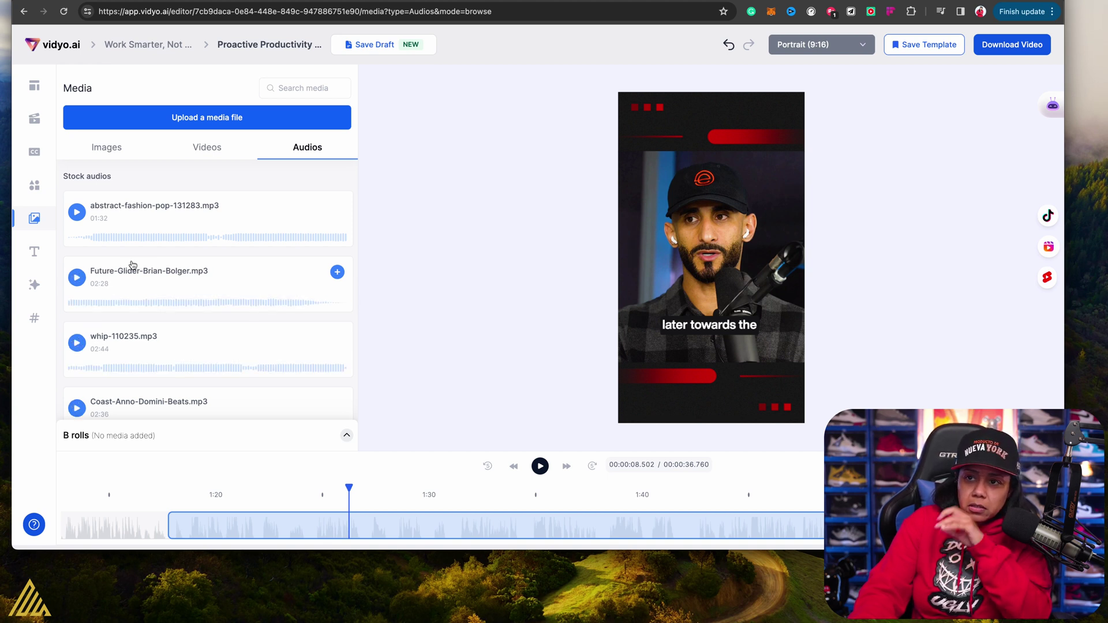
{"action": "left_click", "coordinate": [78, 277]}
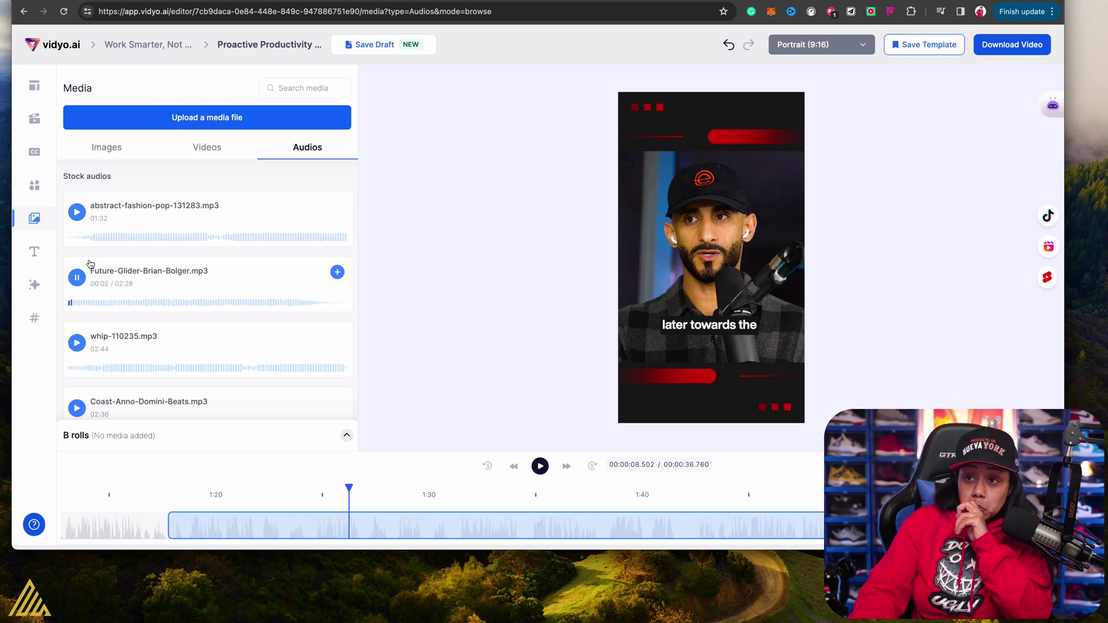
{"action": "left_click", "coordinate": [78, 213]}
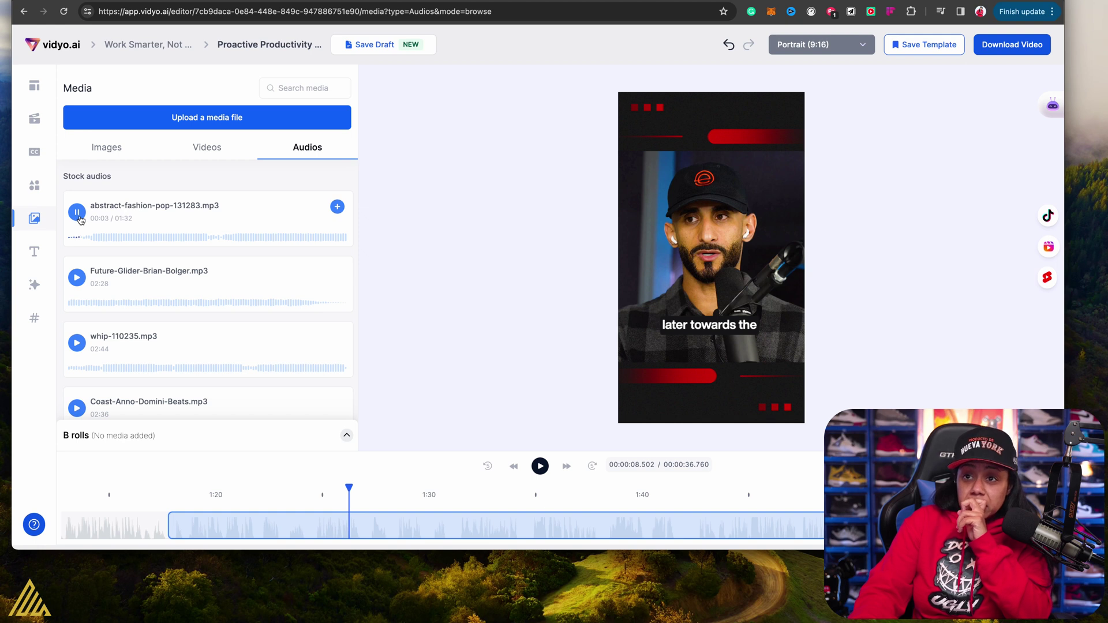
{"action": "scroll", "coordinate": [92, 248], "scroll_direction": "down", "scroll_amount": 1}
{"action": "scroll", "coordinate": [90, 249], "scroll_direction": "up", "scroll_amount": 1}
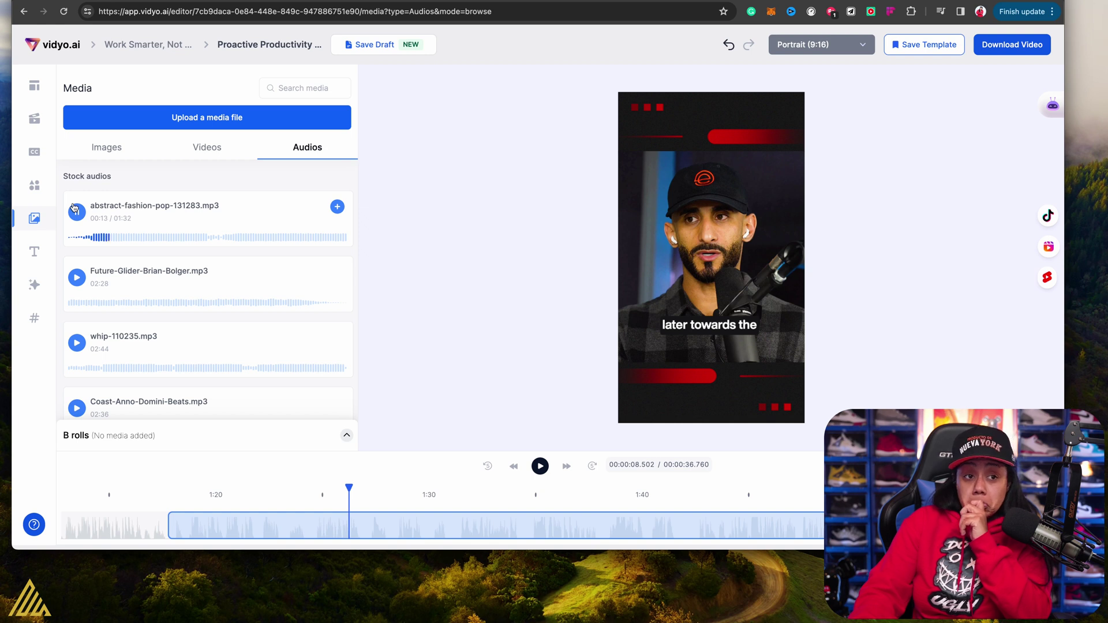
{"action": "left_click", "coordinate": [74, 206]}
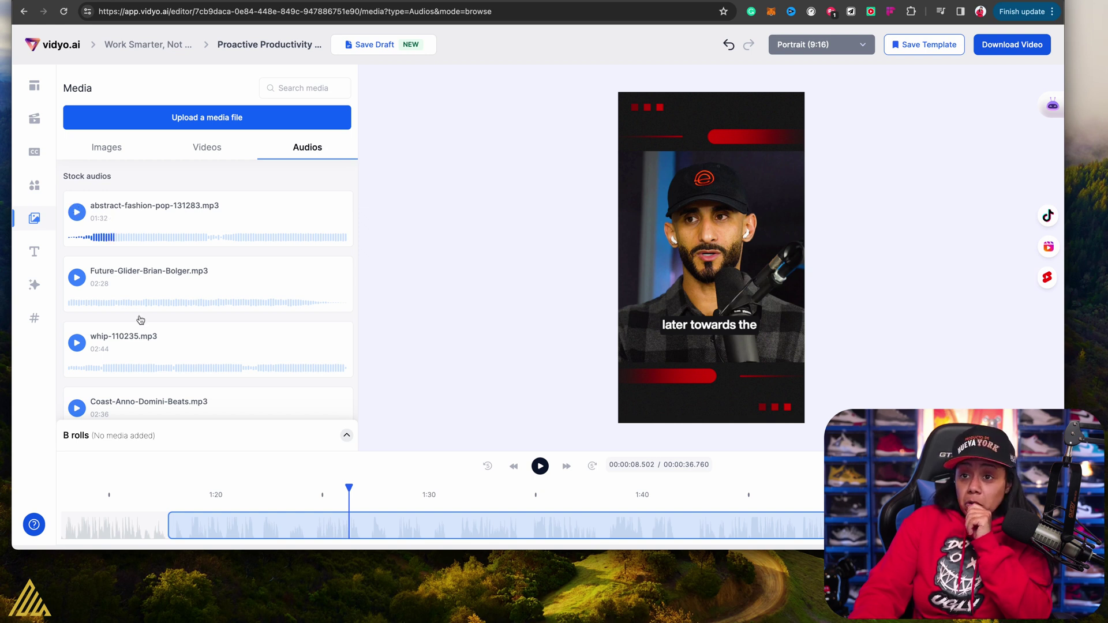
{"action": "scroll", "coordinate": [140, 319], "scroll_direction": "down", "scroll_amount": 1}
{"action": "scroll", "coordinate": [144, 341], "scroll_direction": "up", "scroll_amount": 1}
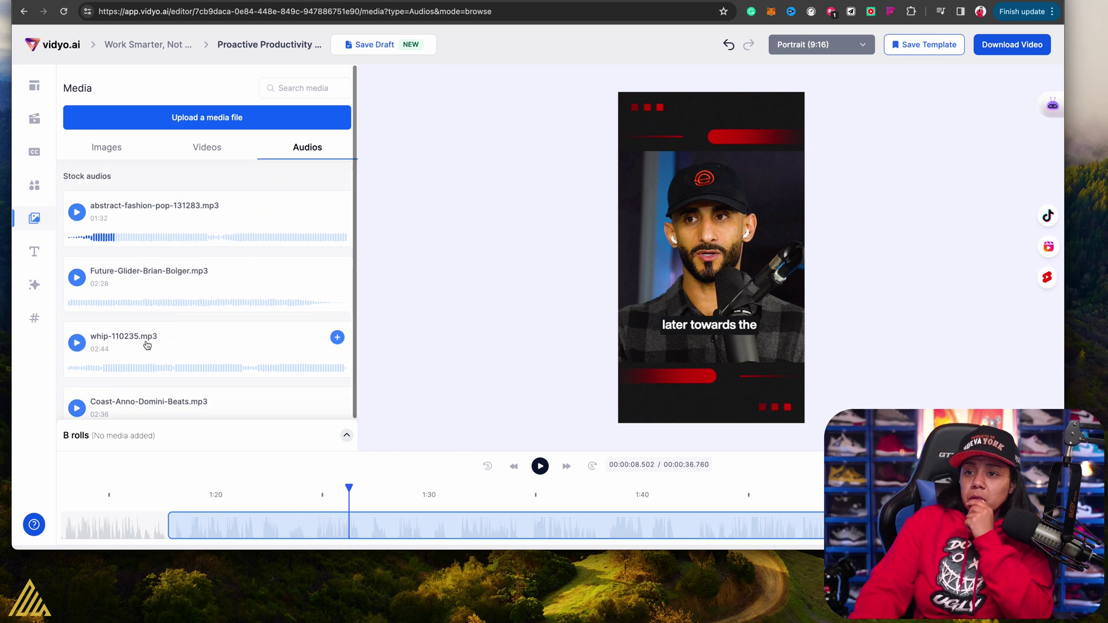
{"action": "scroll", "coordinate": [144, 347], "scroll_direction": "down", "scroll_amount": 1}
{"action": "scroll", "coordinate": [161, 347], "scroll_direction": "up", "scroll_amount": 1}
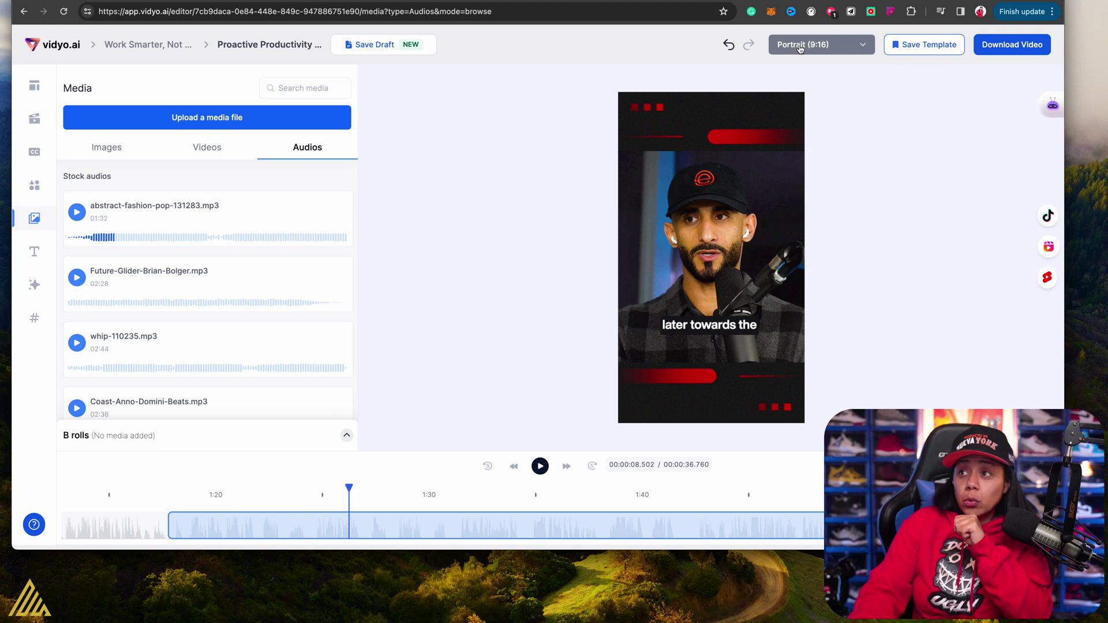
- Check the clip's background settings and generate an AI description for TikTok
{"action": "left_click", "coordinate": [34, 284]}
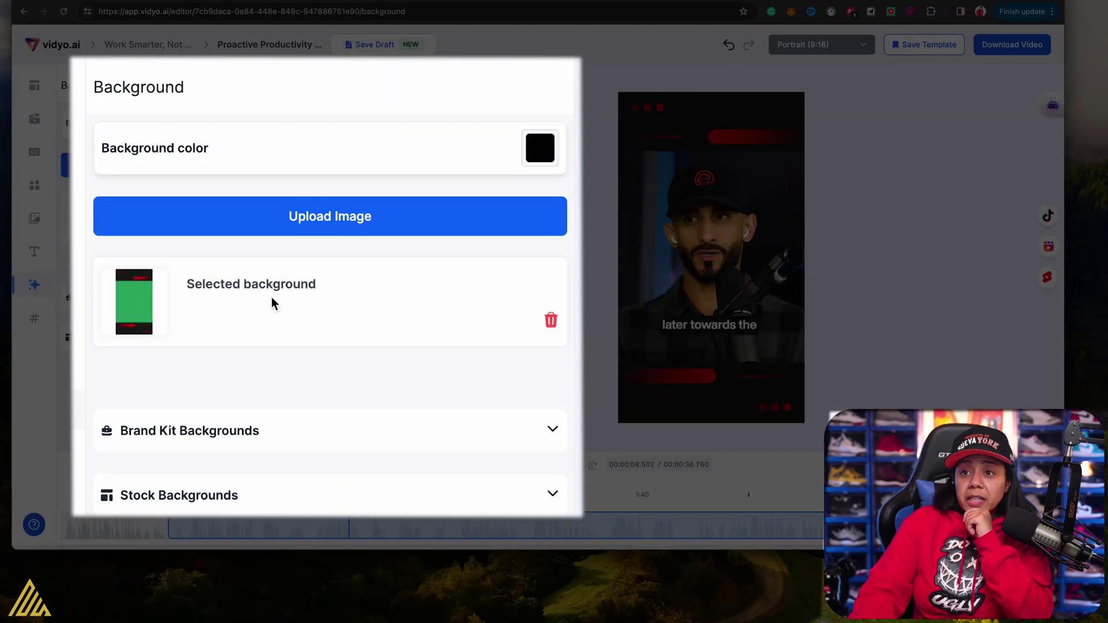
{"action": "left_click", "coordinate": [35, 323]}
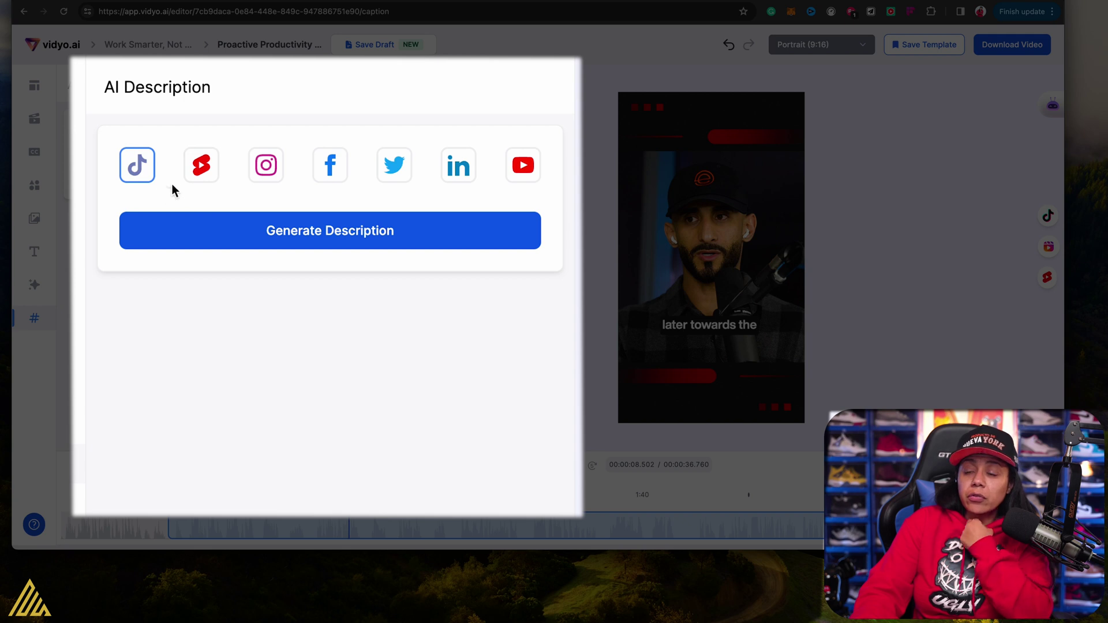
{"action": "left_click", "coordinate": [267, 238]}
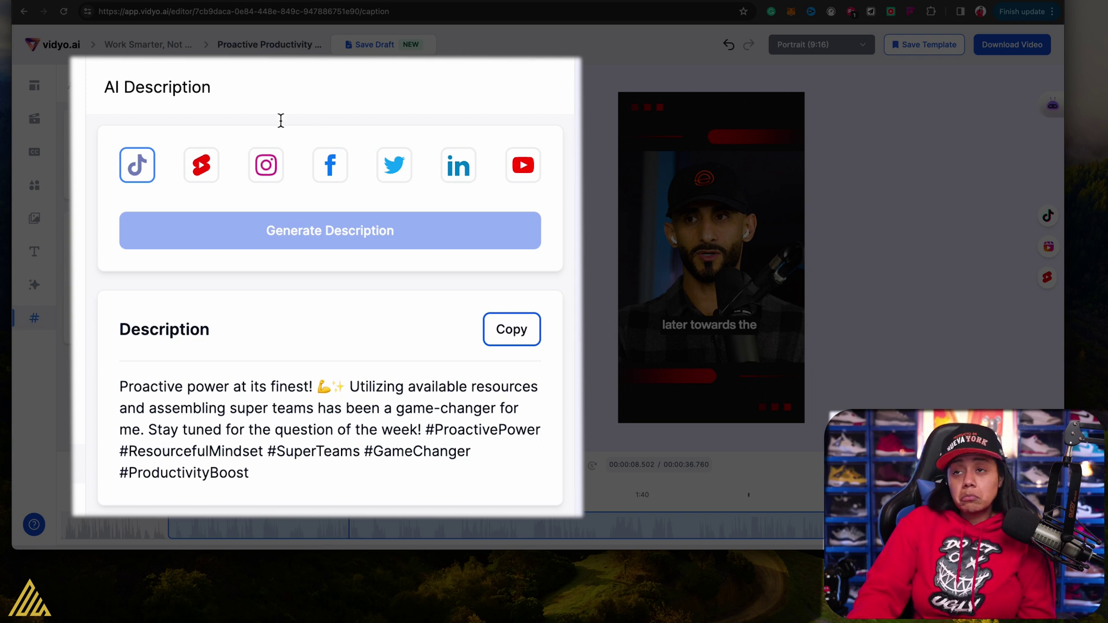
- Generate AI descriptions of the clip for Instagram and for LinkedIn
{"action": "left_click", "coordinate": [266, 166]}
{"action": "left_click", "coordinate": [301, 236]}
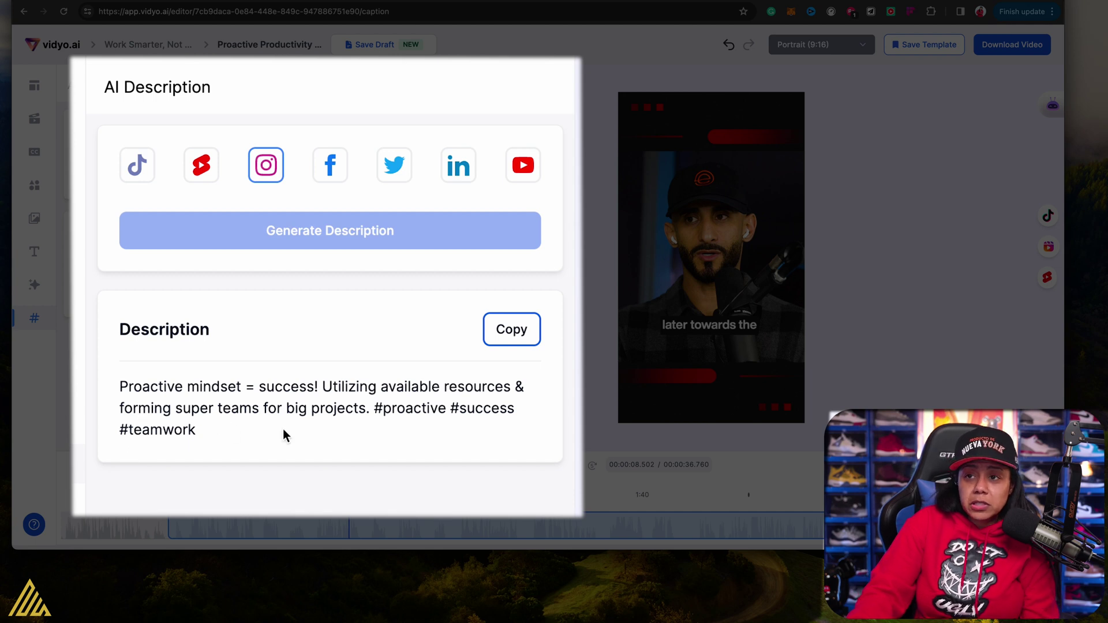
{"action": "left_click", "coordinate": [459, 169]}
{"action": "left_click", "coordinate": [397, 230]}
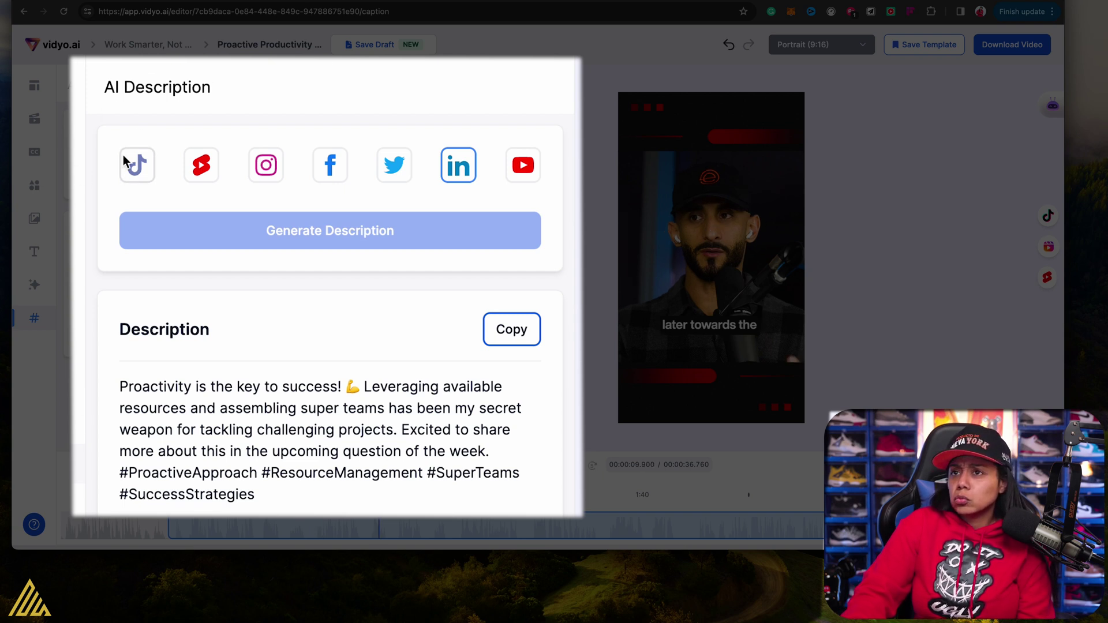
- Return to the templates and play back the clip from about 2 seconds in to check the finished look
{"action": "left_click", "coordinate": [42, 91]}
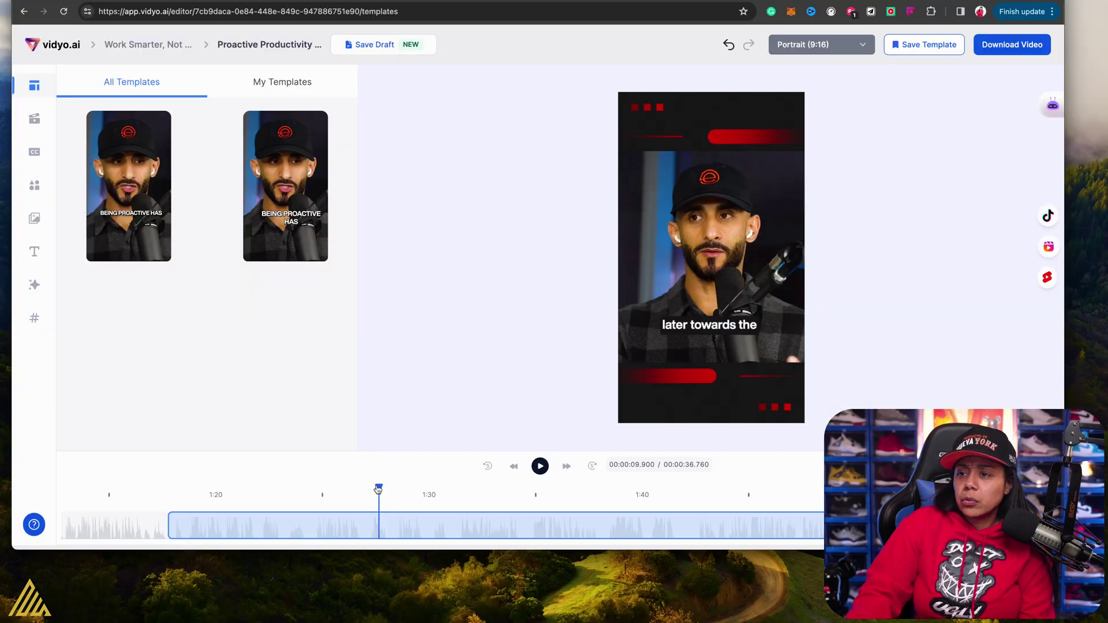
{"action": "left_click_drag", "start_coordinate": [377, 488], "coordinate": [216, 484]}
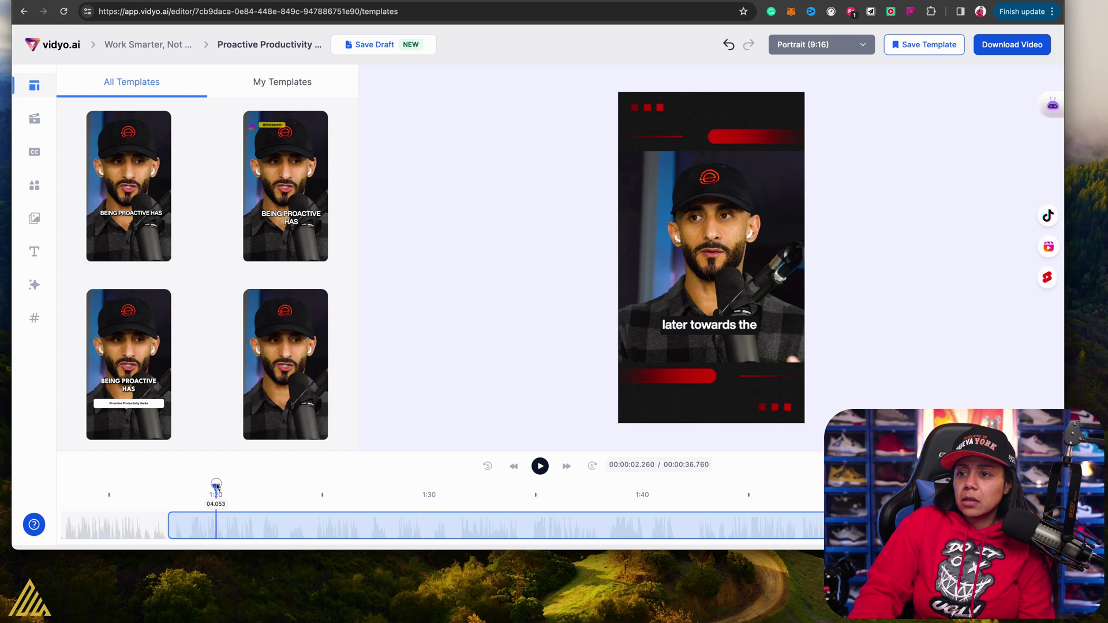
{"action": "left_click", "coordinate": [541, 467]}
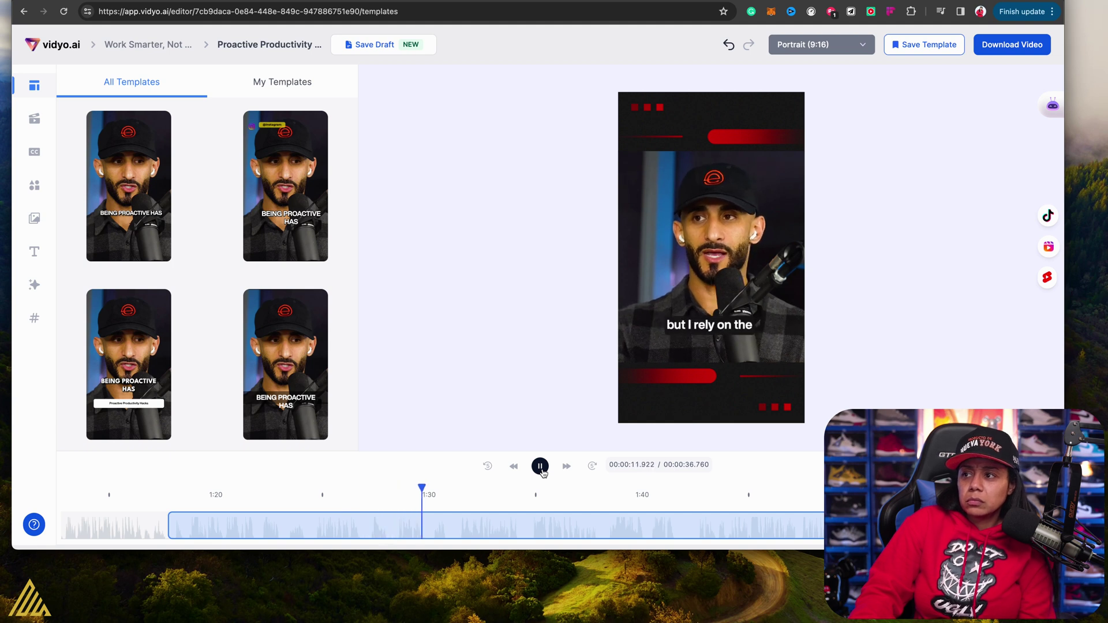
{"action": "left_click", "coordinate": [541, 468]}
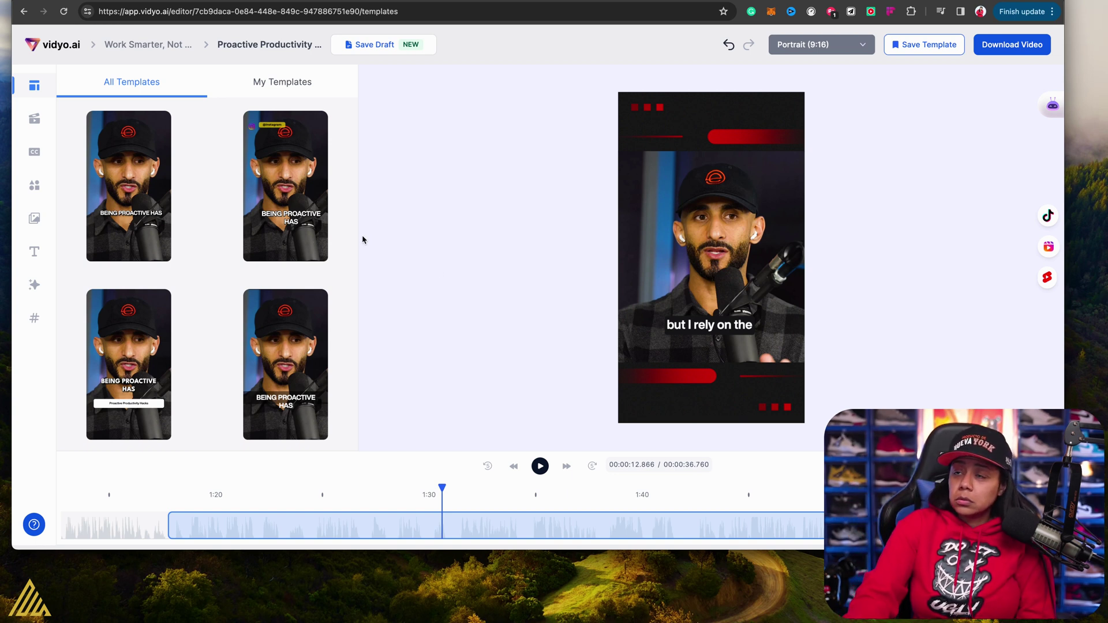
- Download the finished video with the 1080p export preference
{"action": "left_click", "coordinate": [1026, 48]}
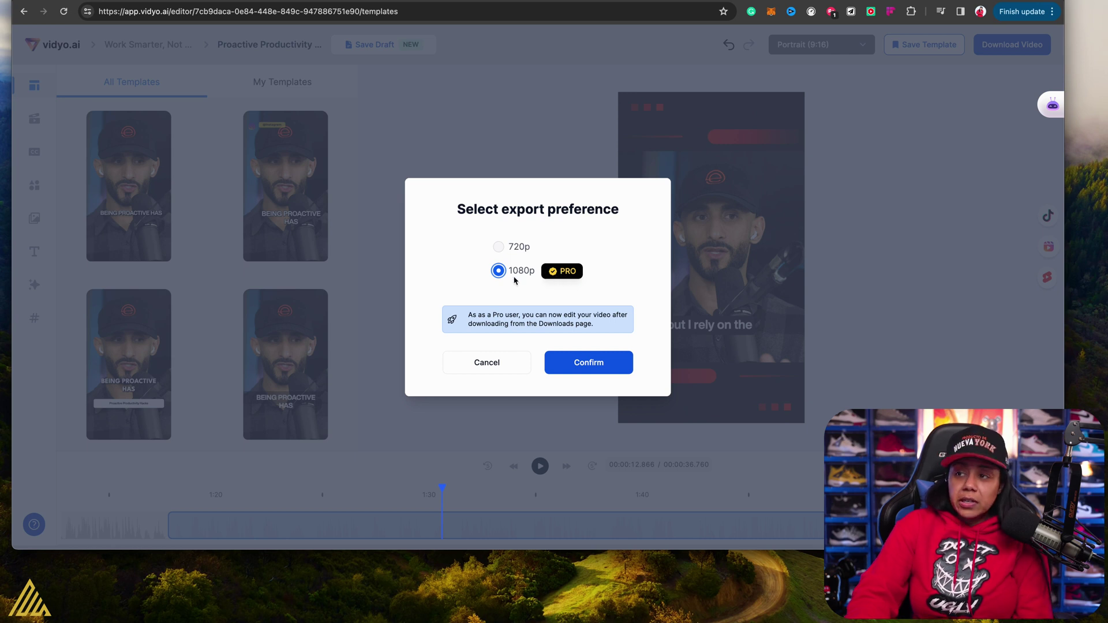
{"action": "left_click", "coordinate": [561, 372]}
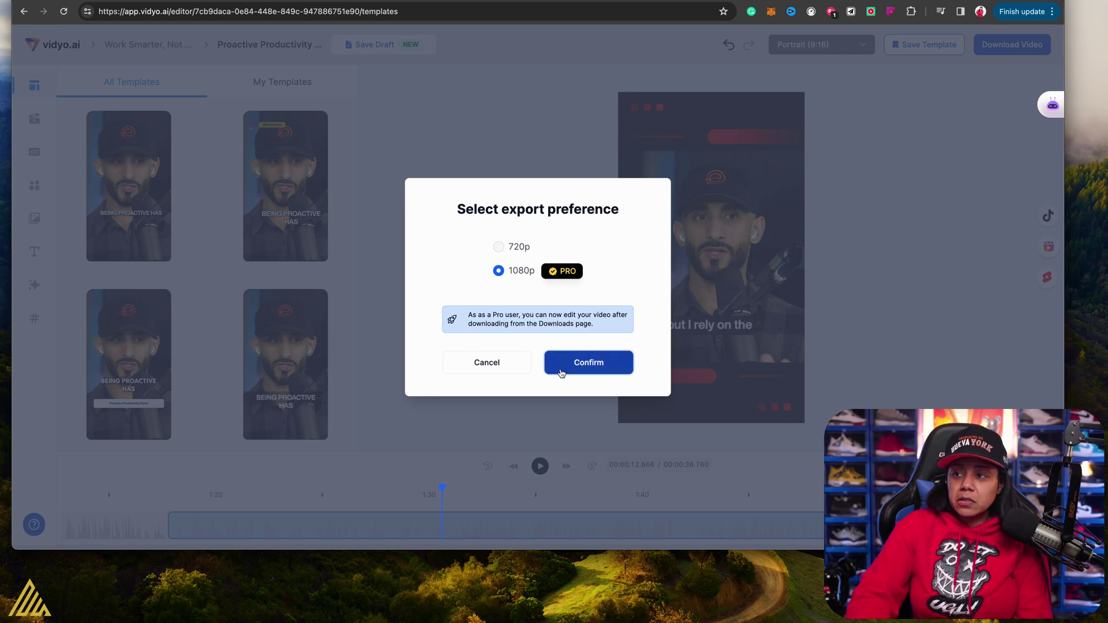
{"action": "left_click", "coordinate": [577, 371]}
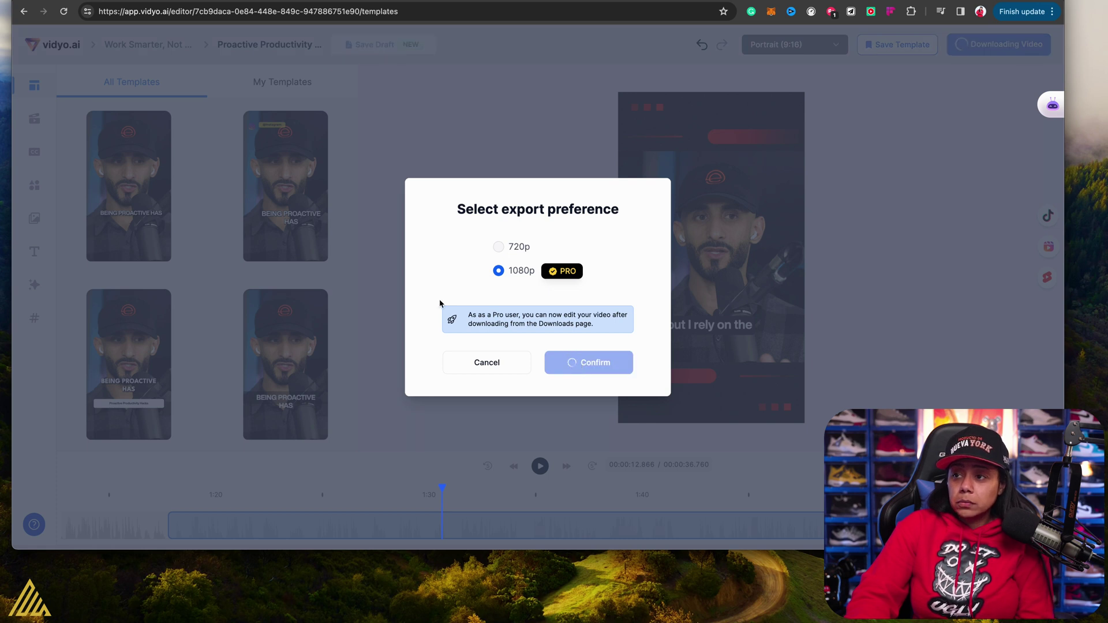
- Return to the "Work Smarter, Not Harder" project and compare its generated chapters with its shorts
{"action": "left_click", "coordinate": [538, 346]}
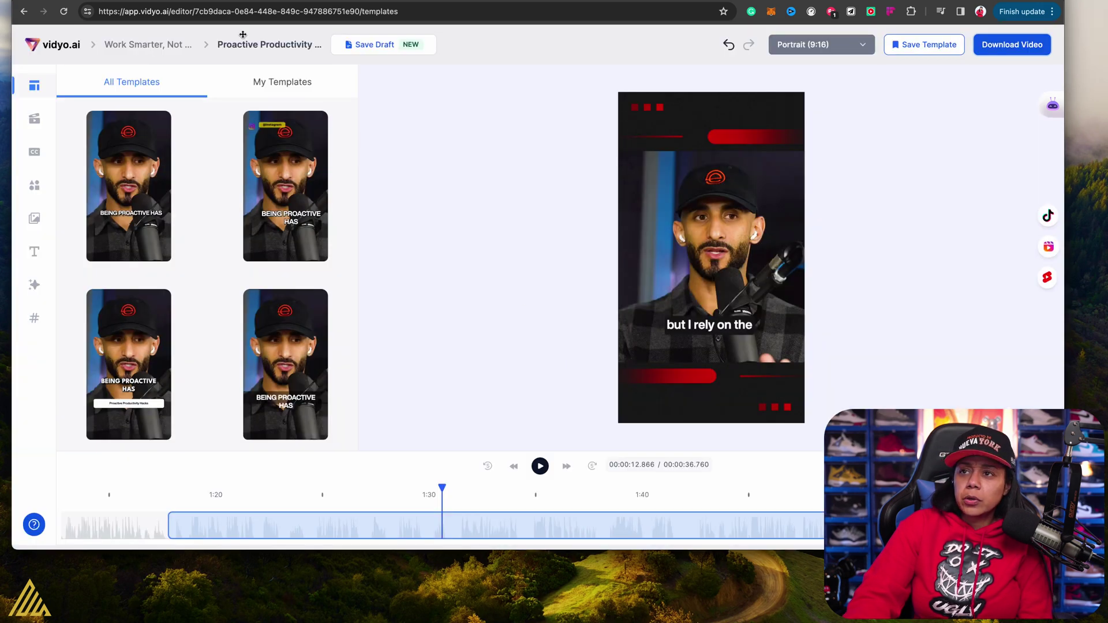
{"action": "left_click", "coordinate": [130, 46]}
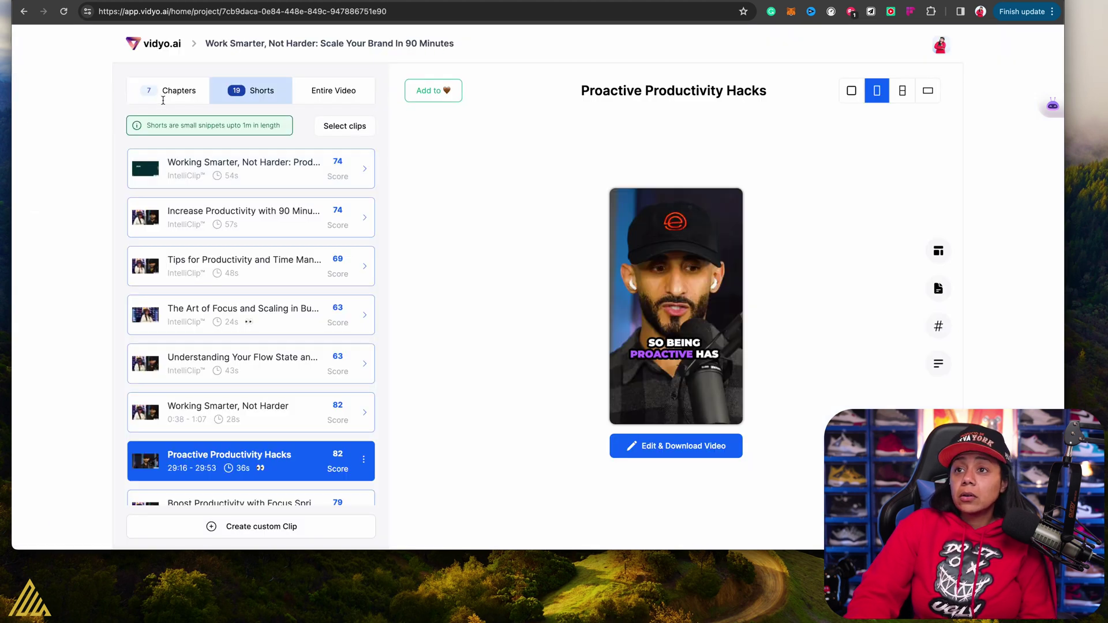
{"action": "left_click", "coordinate": [170, 100]}
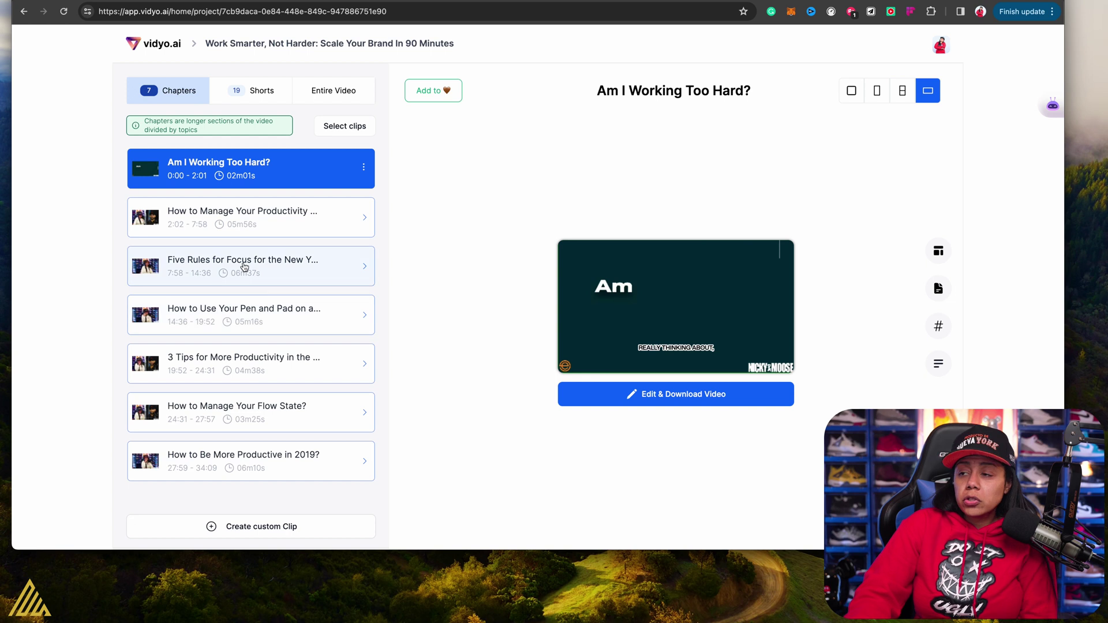
{"action": "scroll", "coordinate": [254, 225], "scroll_direction": "down", "scroll_amount": 1}
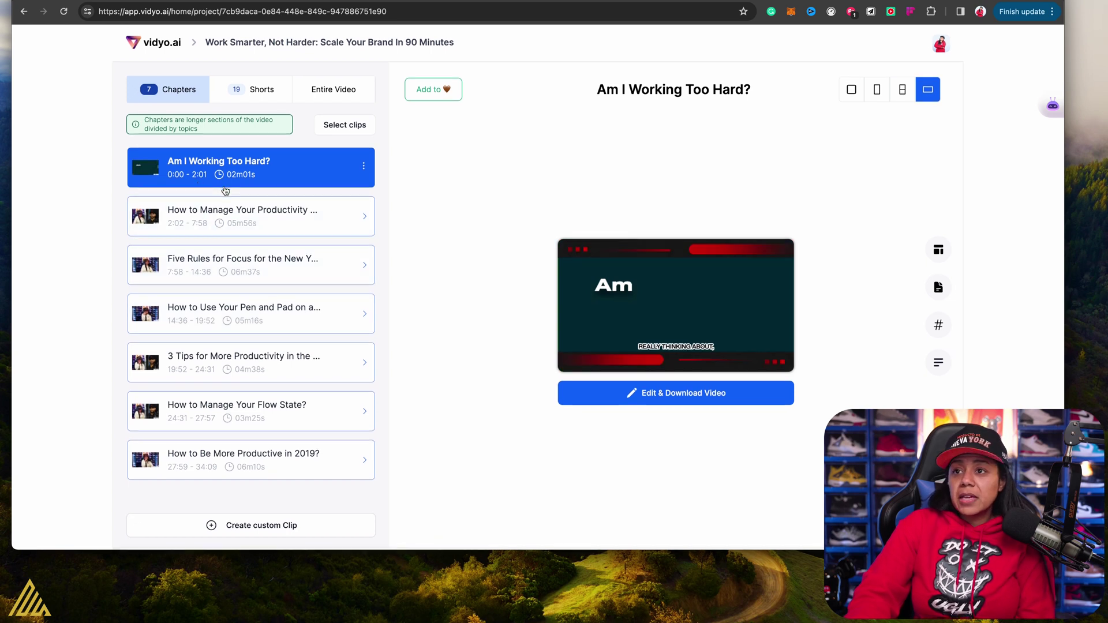
{"action": "scroll", "coordinate": [270, 213], "scroll_direction": "up", "scroll_amount": 1}
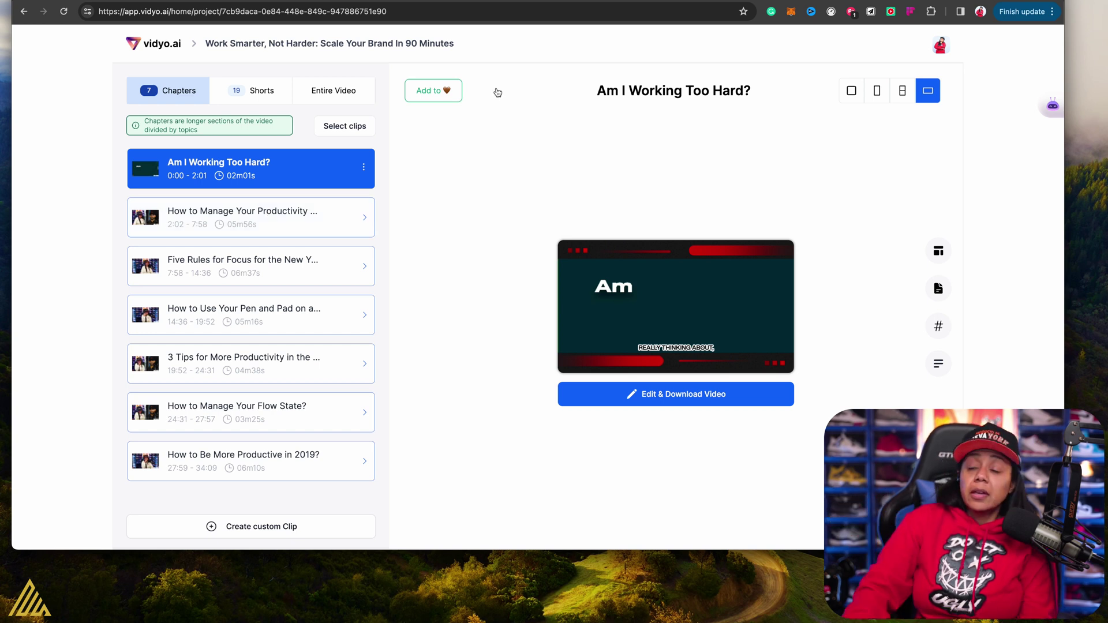
{"action": "left_click", "coordinate": [252, 97]}
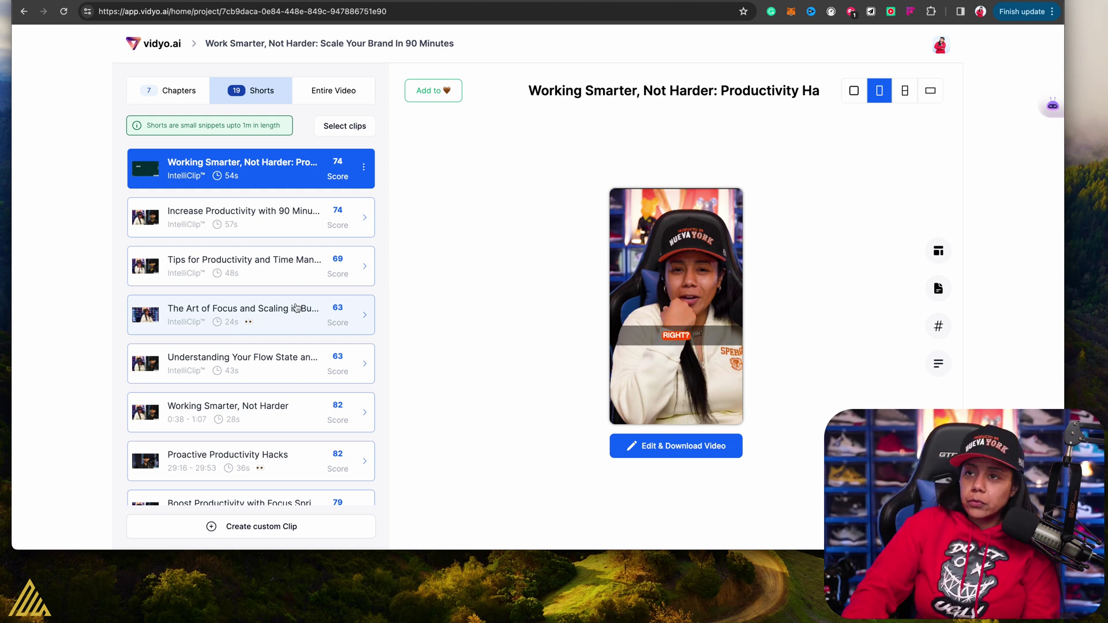
{"action": "left_click", "coordinate": [171, 93]}
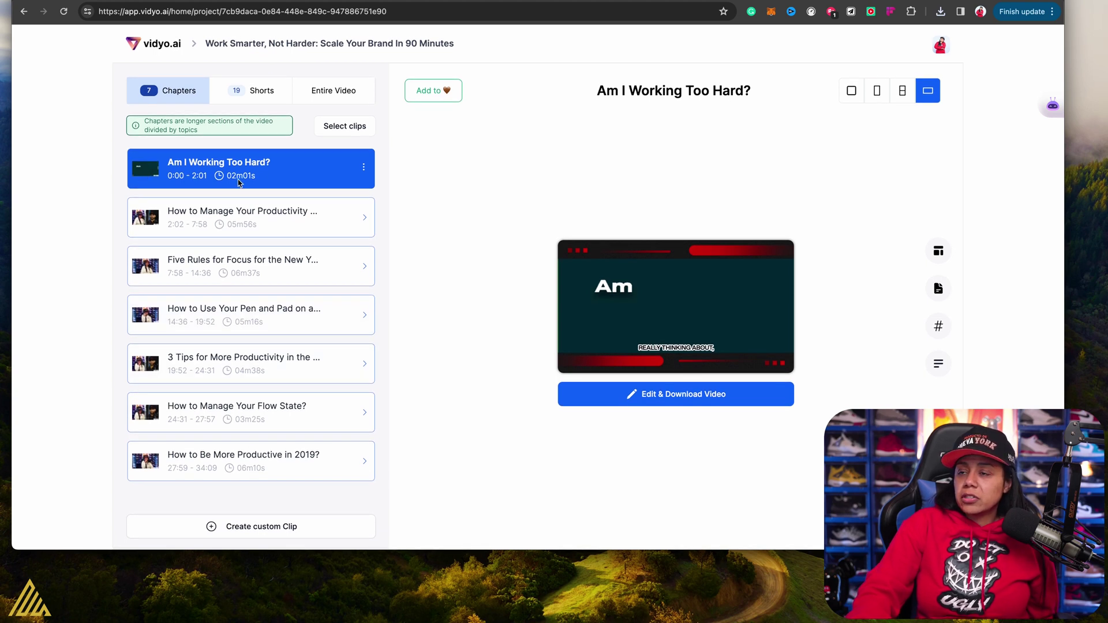
- Preview the first chapter, "Am I Working Too Hard?", and open it for editing
{"action": "mouse_move", "coordinate": [679, 289]}
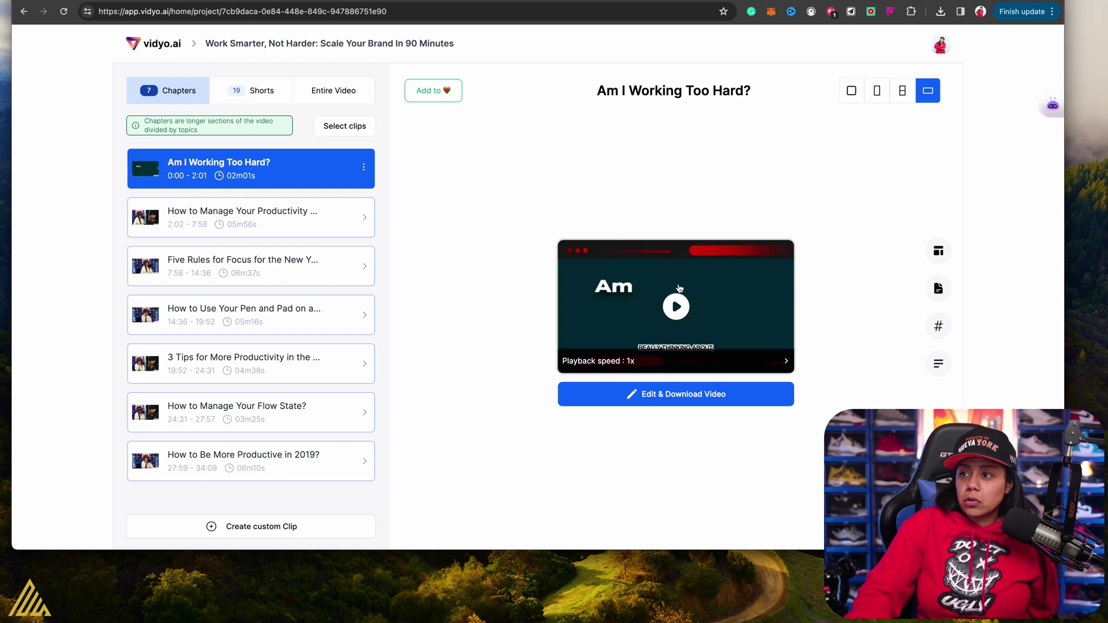
{"action": "left_click", "coordinate": [673, 309]}
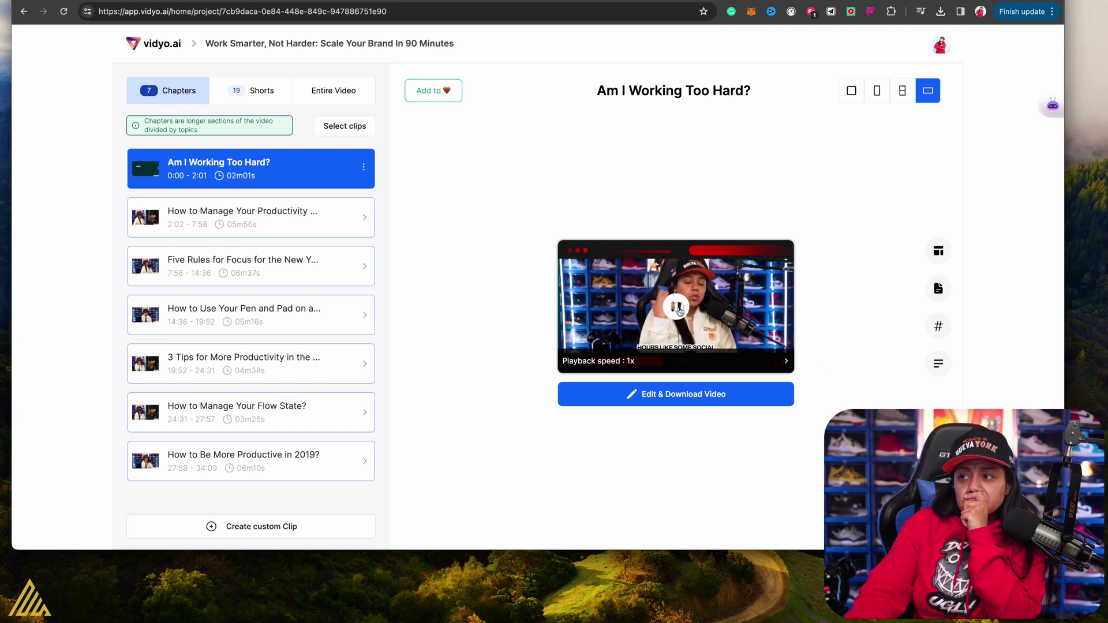
{"action": "left_click", "coordinate": [693, 396]}
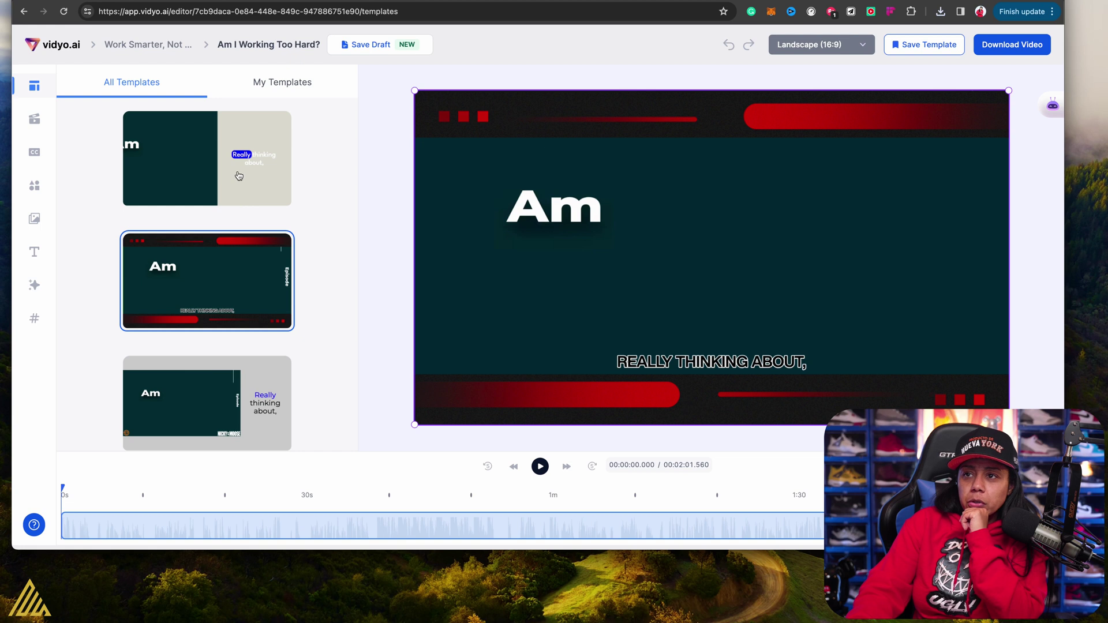
- Apply the grey template with captions beside the video and play the chapter from the start and from about 30 seconds
{"action": "scroll", "coordinate": [238, 176], "scroll_direction": "down", "scroll_amount": 3}
{"action": "scroll", "coordinate": [242, 263], "scroll_direction": "down", "scroll_amount": 1}
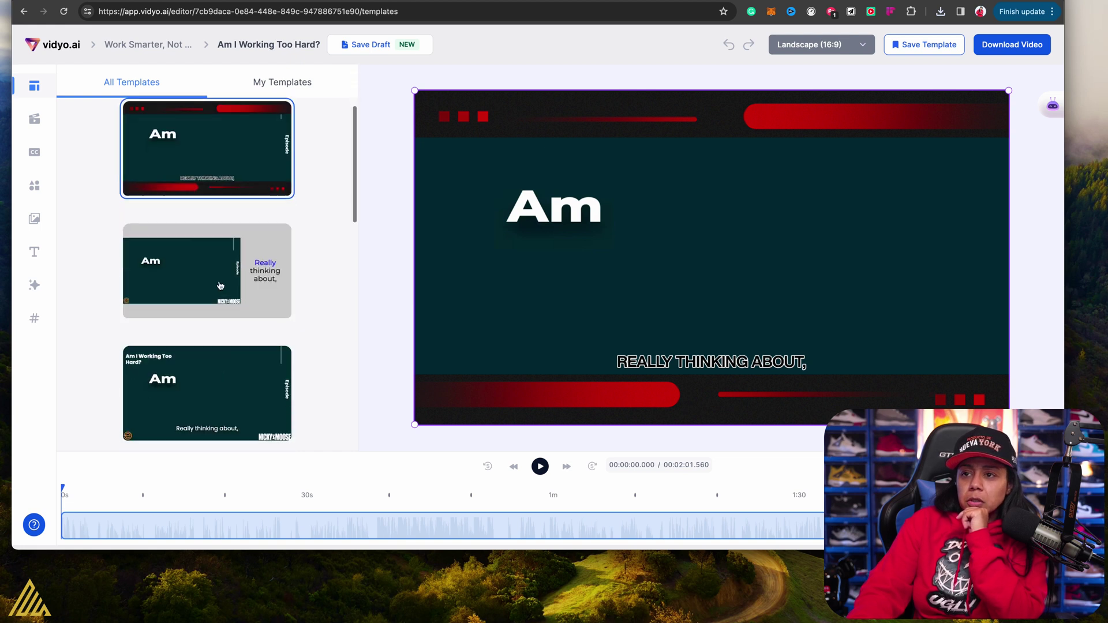
{"action": "left_click", "coordinate": [202, 276]}
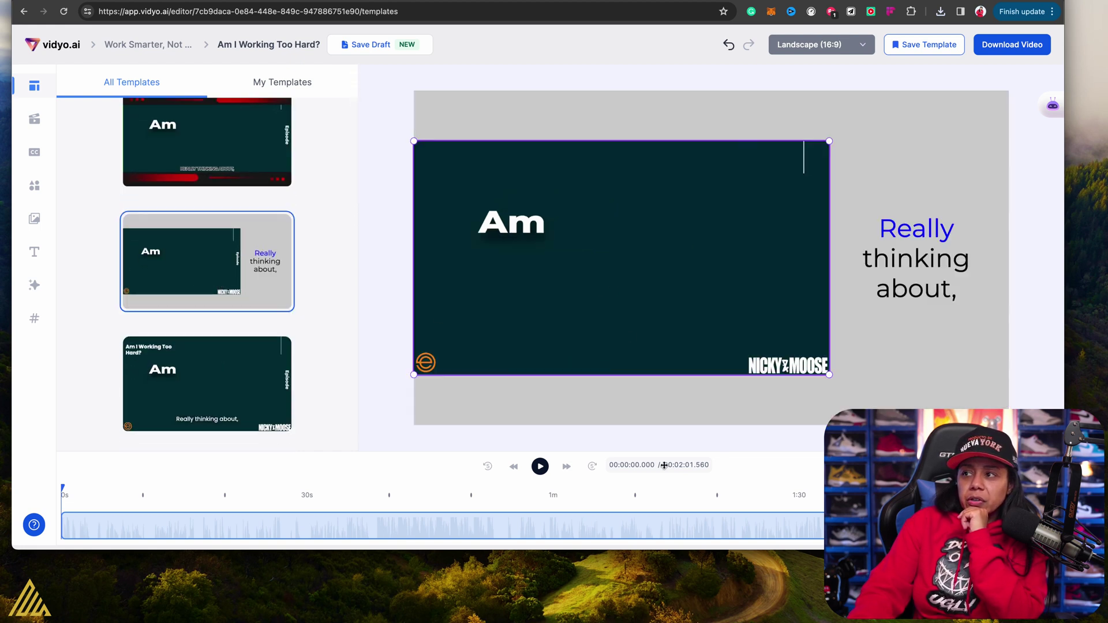
{"action": "left_click", "coordinate": [540, 466]}
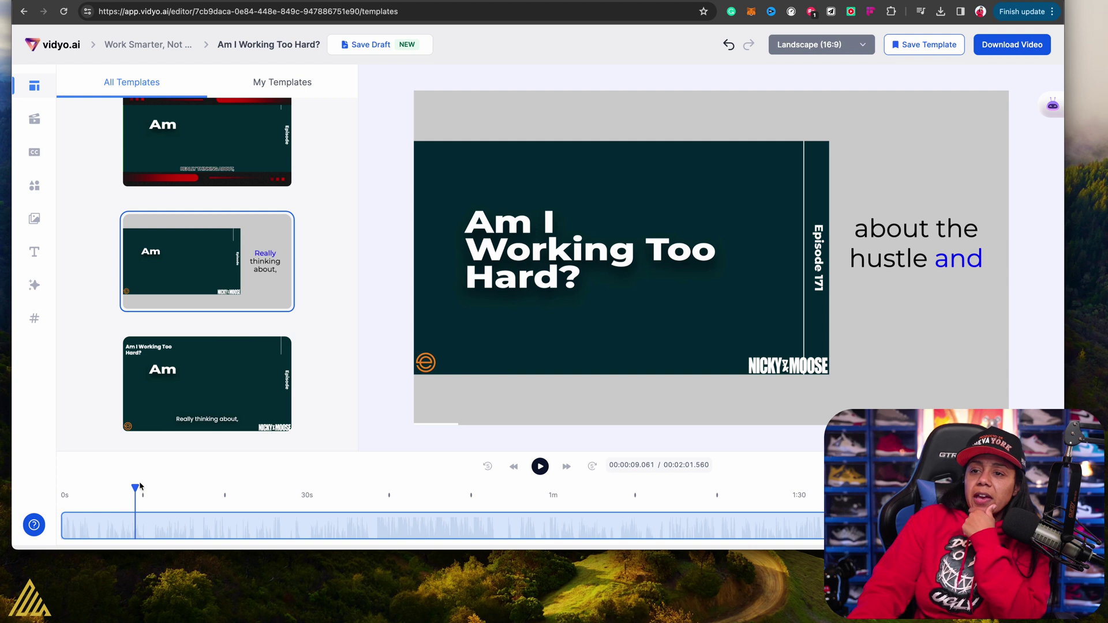
{"action": "left_click_drag", "start_coordinate": [137, 489], "coordinate": [311, 489]}
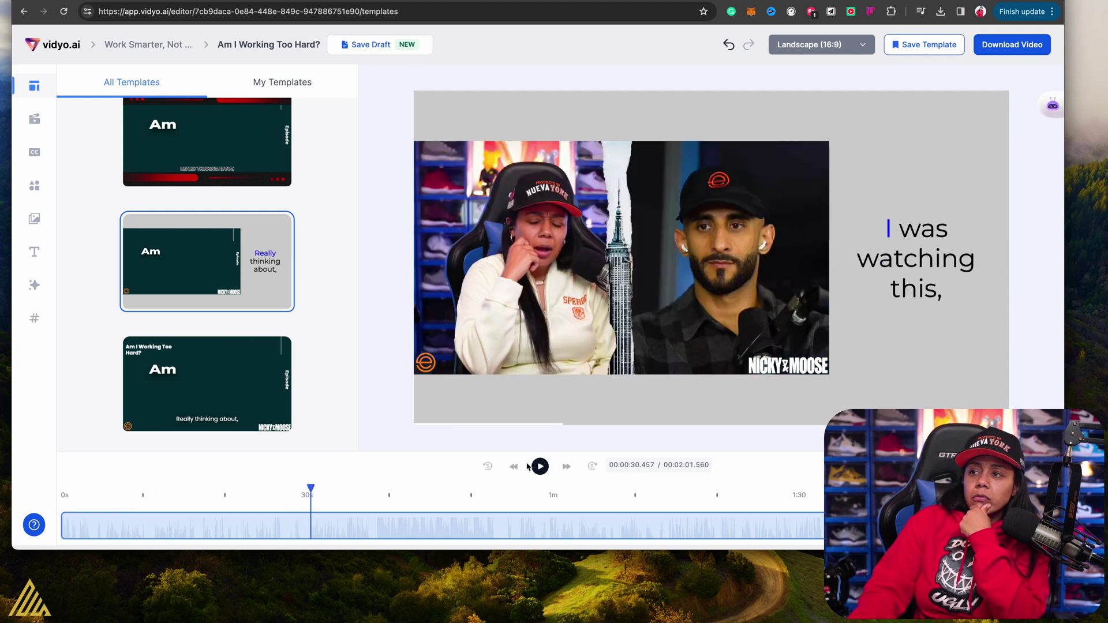
{"action": "left_click", "coordinate": [540, 467]}
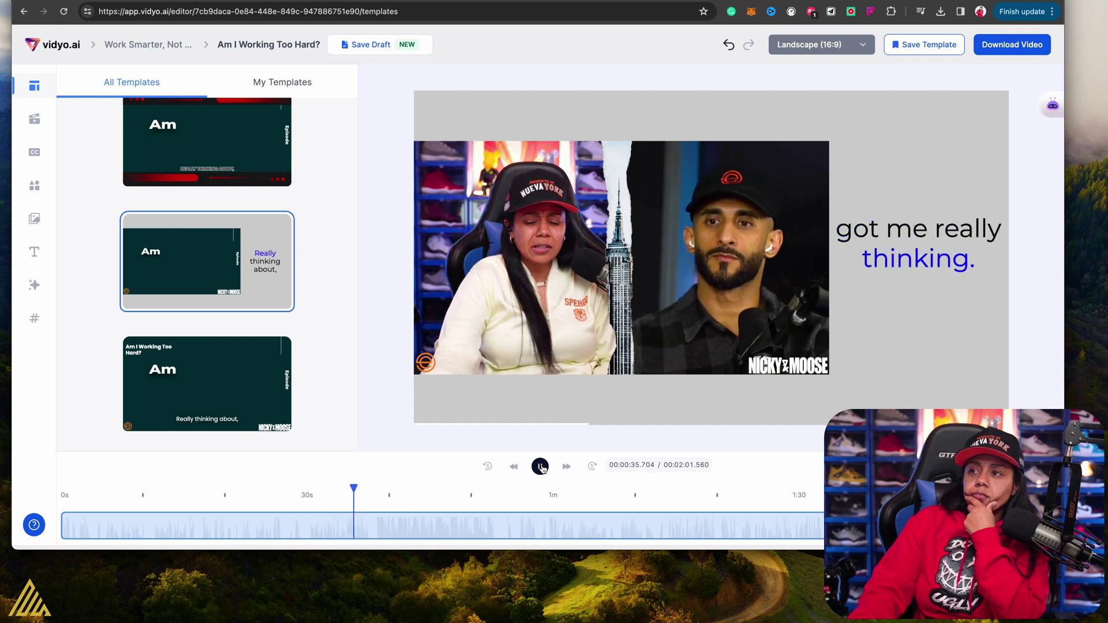
{"action": "left_click", "coordinate": [540, 467]}
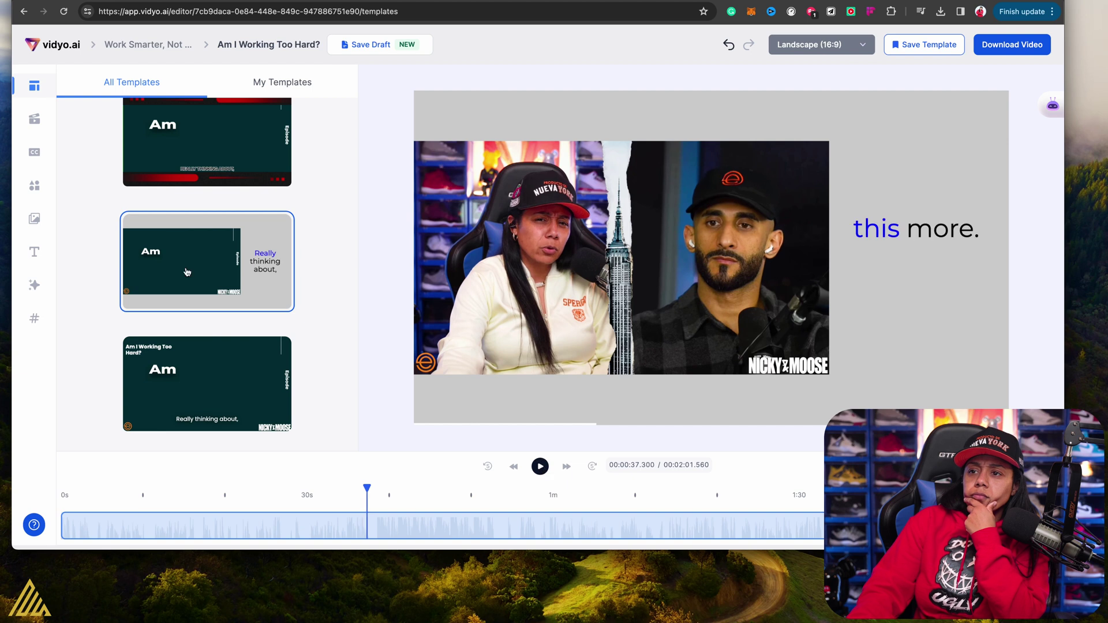
- Try the turquoise and navy, the YouTube handle, and the torn yellow paper templates on the chapter
{"action": "scroll", "coordinate": [195, 296], "scroll_direction": "down", "scroll_amount": 3}
{"action": "scroll", "coordinate": [195, 296], "scroll_direction": "down", "scroll_amount": 2}
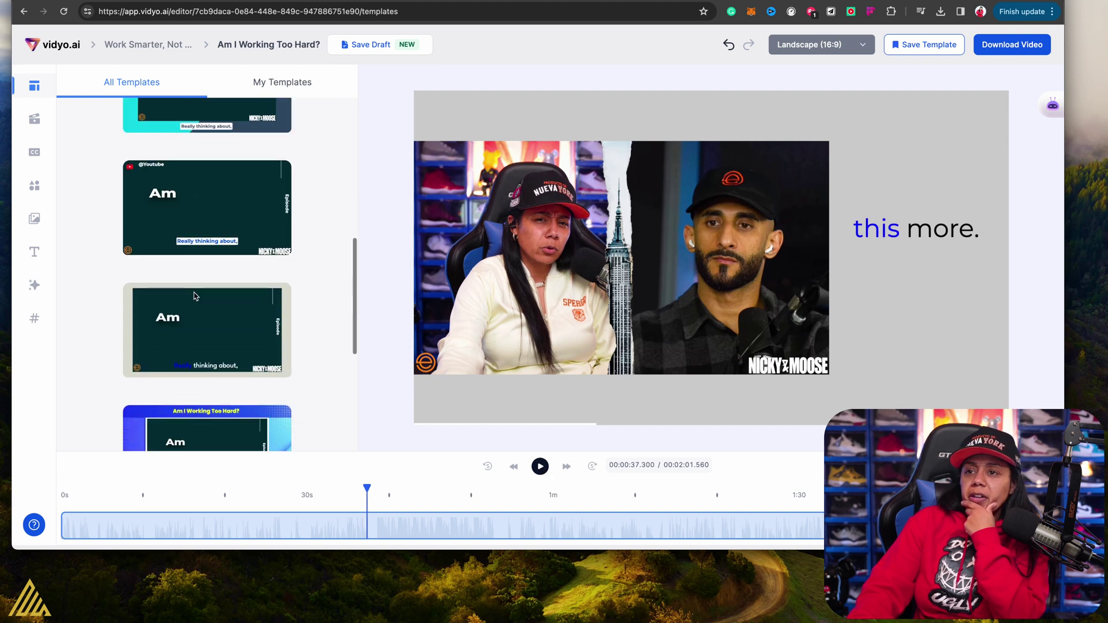
{"action": "scroll", "coordinate": [196, 297], "scroll_direction": "up", "scroll_amount": 2}
{"action": "left_click", "coordinate": [194, 293]}
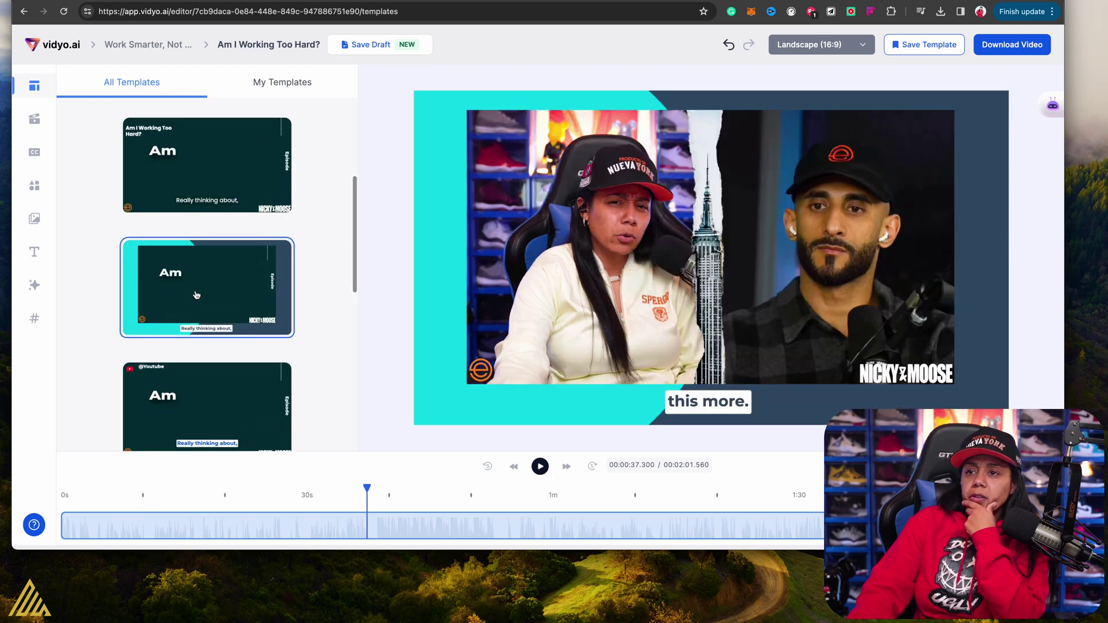
{"action": "scroll", "coordinate": [191, 316], "scroll_direction": "down", "scroll_amount": 3}
{"action": "left_click", "coordinate": [206, 292]}
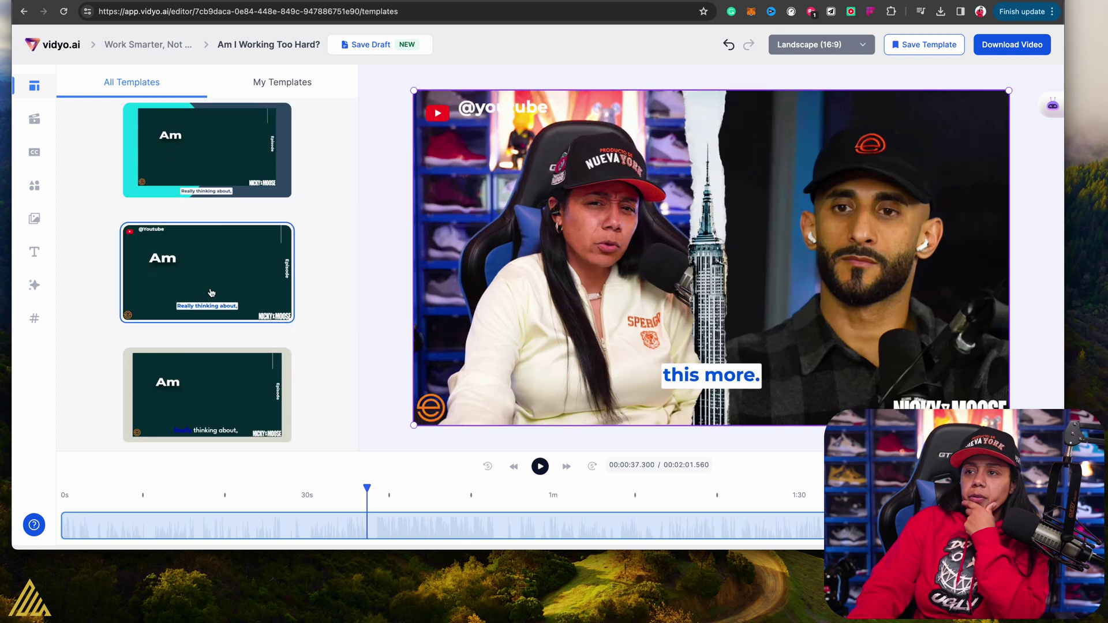
{"action": "scroll", "coordinate": [203, 333], "scroll_direction": "down", "scroll_amount": 5}
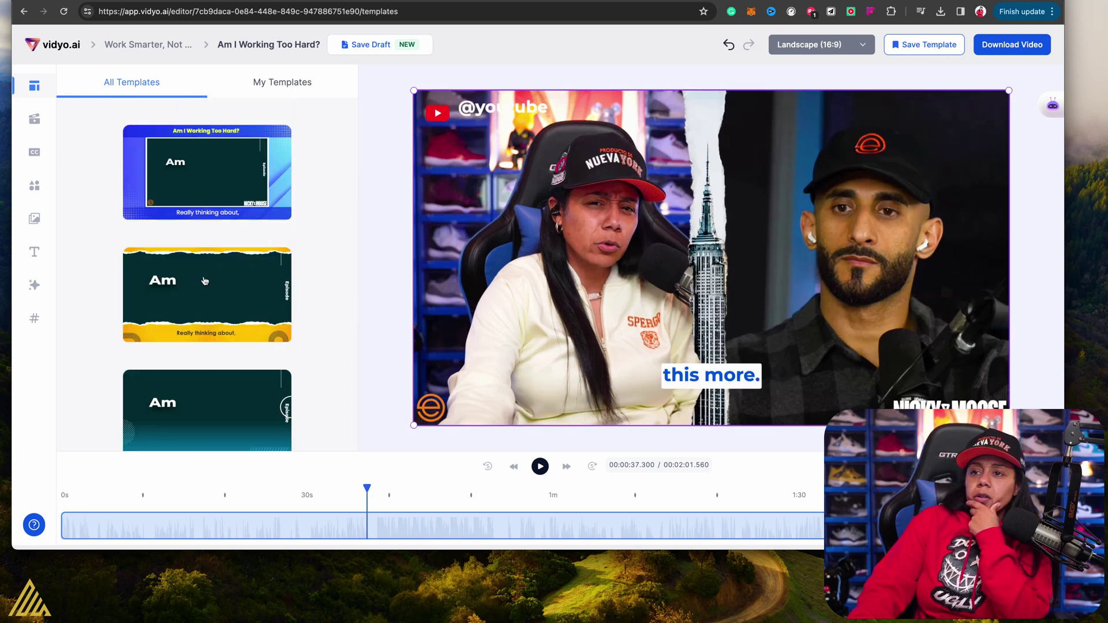
{"action": "left_click", "coordinate": [204, 282]}
- Apply the teal gradient template with the circle and diagonal line accents to the chapter
{"action": "scroll", "coordinate": [201, 359], "scroll_direction": "down", "scroll_amount": 1}
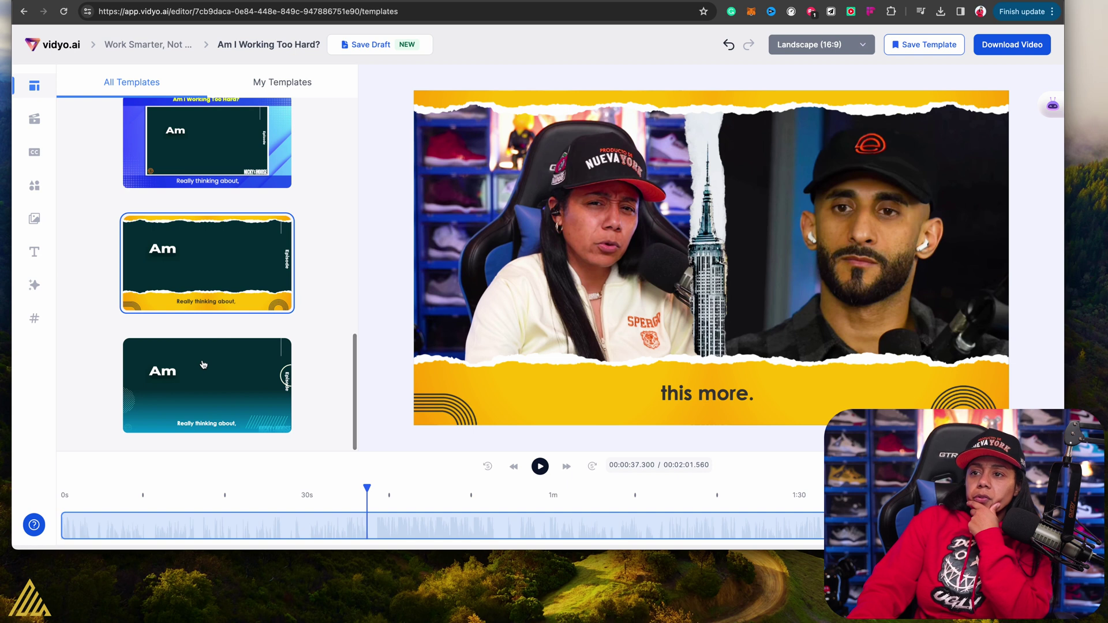
{"action": "left_click", "coordinate": [205, 365]}
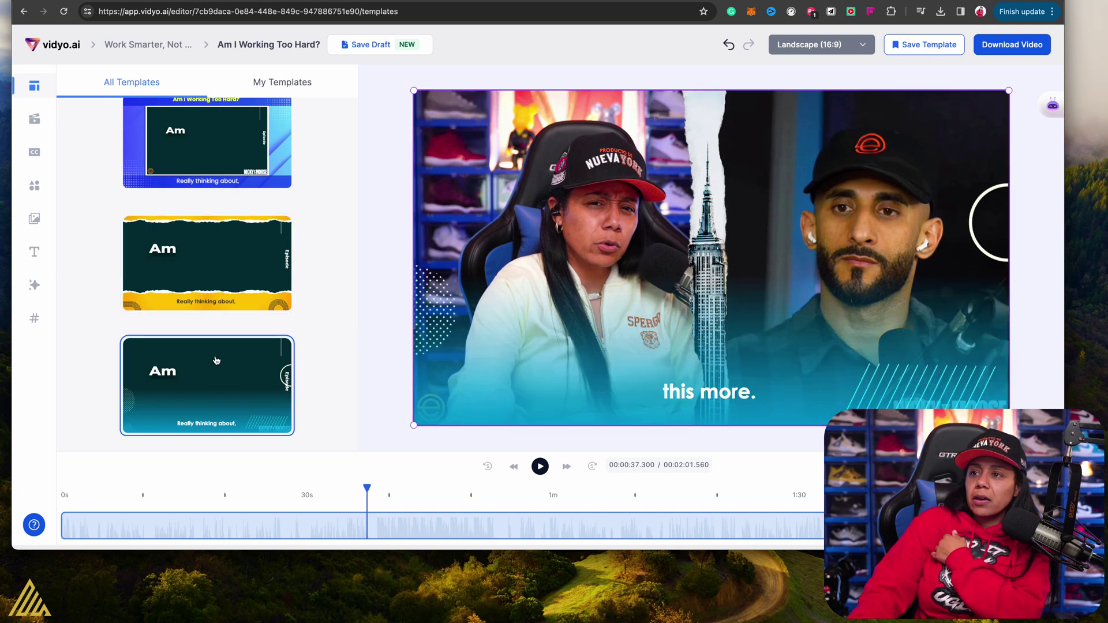
{"action": "scroll", "coordinate": [172, 330], "scroll_direction": "up", "scroll_amount": 5}
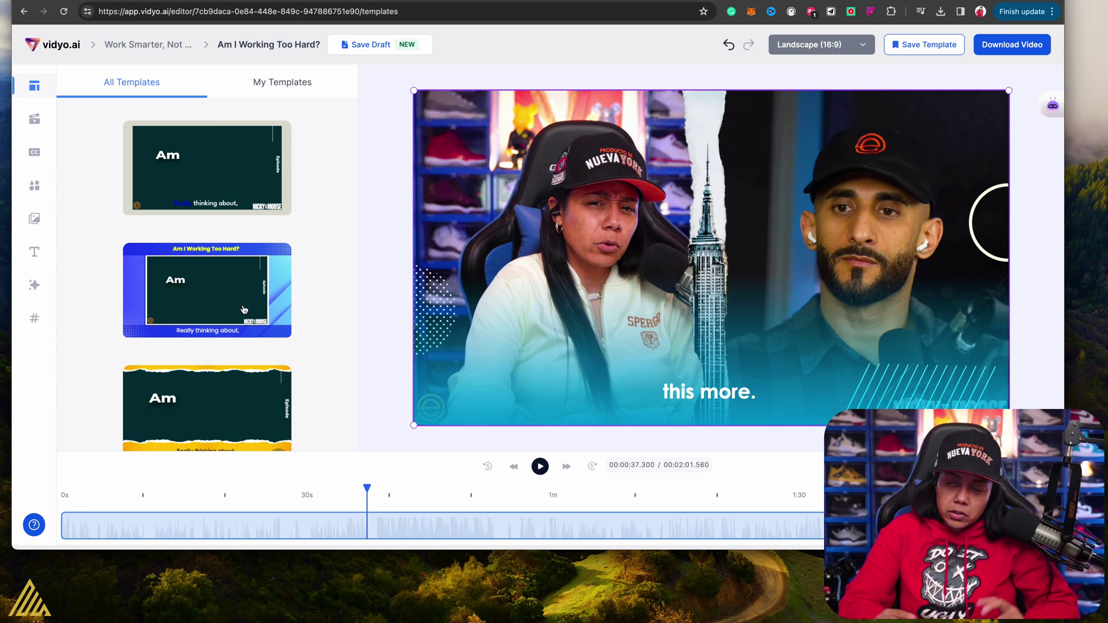
{"action": "scroll", "coordinate": [273, 154], "scroll_direction": "down", "scroll_amount": 1}
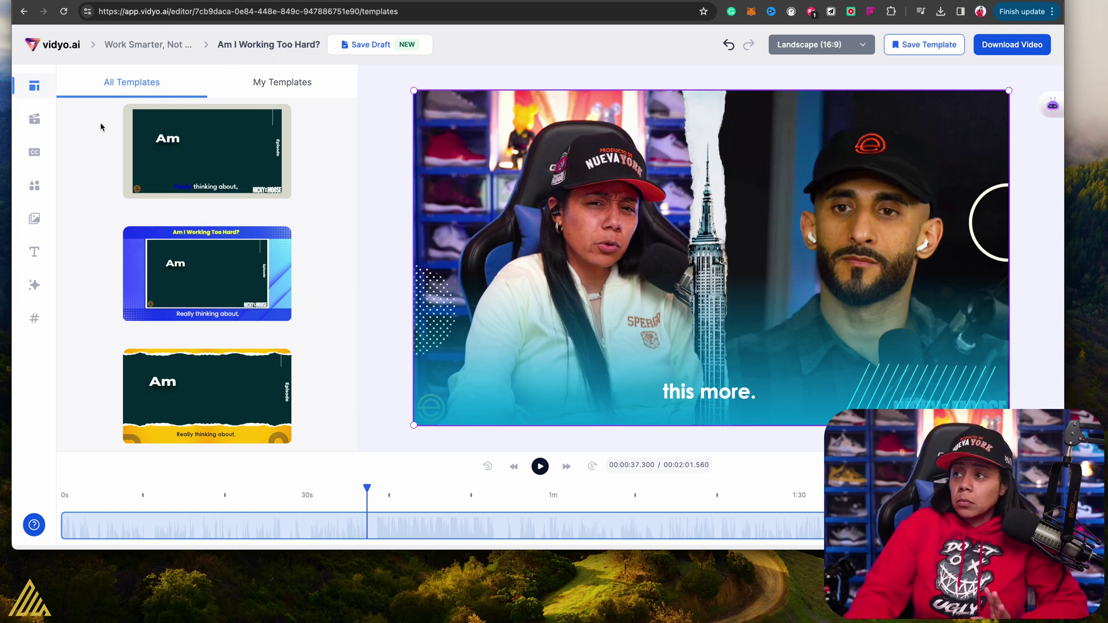
- Look through the vidyo.ai home page, examining its editing features, customer testimonials and creator growth results
{"action": "left_click", "coordinate": [350, 12]}
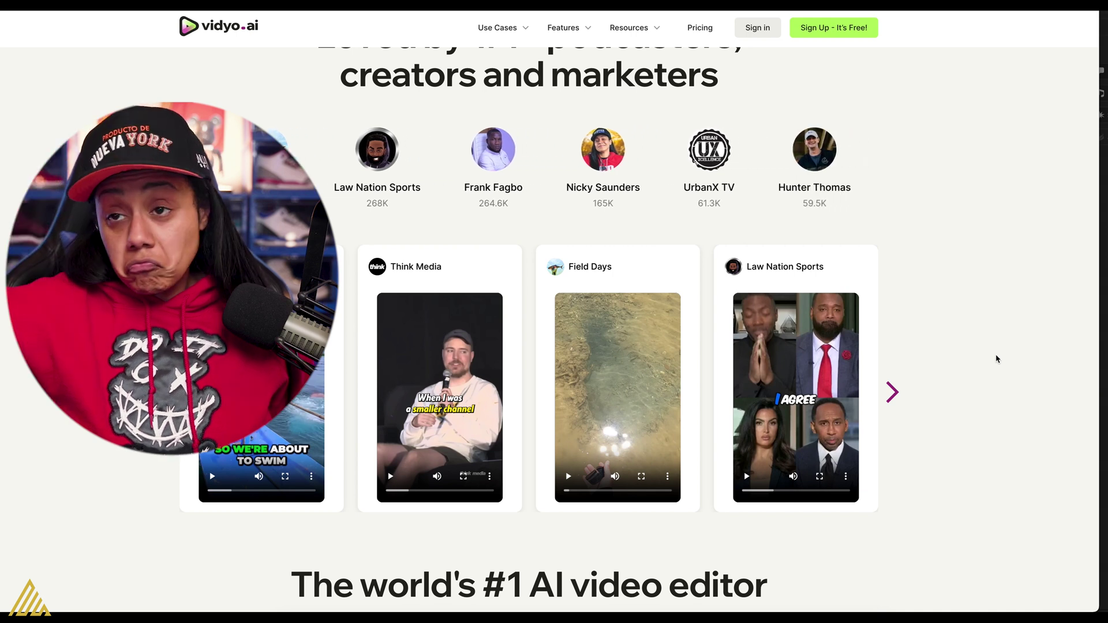
{"action": "scroll", "coordinate": [997, 359], "scroll_direction": "down", "scroll_amount": 4}
{"action": "scroll", "coordinate": [997, 359], "scroll_direction": "down", "scroll_amount": 5}
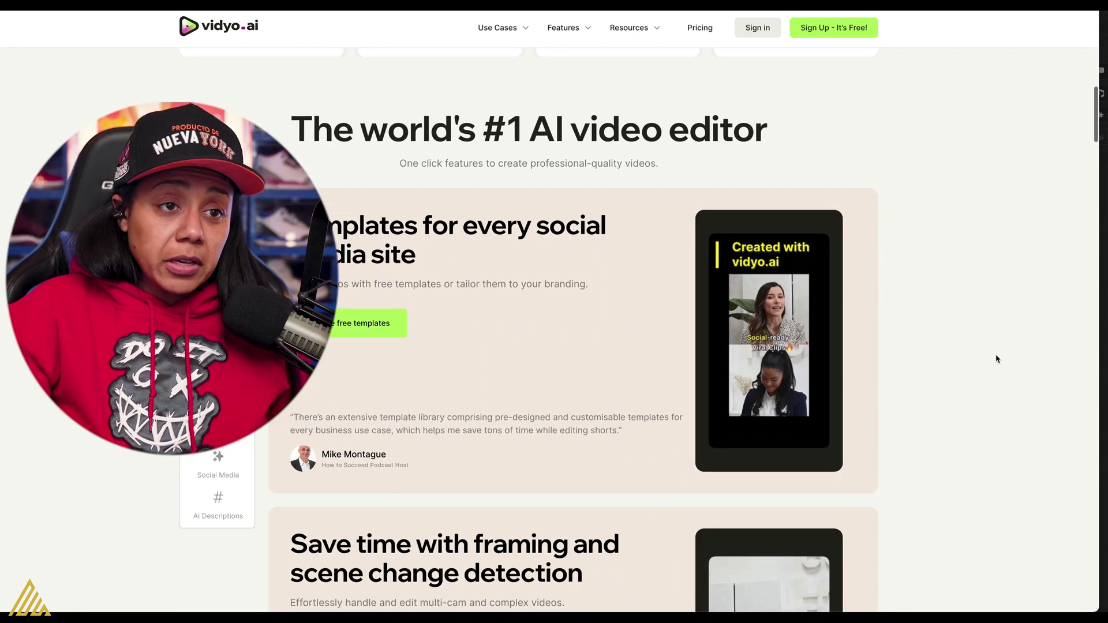
{"action": "scroll", "coordinate": [997, 359], "scroll_direction": "down", "scroll_amount": 5}
{"action": "scroll", "coordinate": [997, 359], "scroll_direction": "down", "scroll_amount": 9}
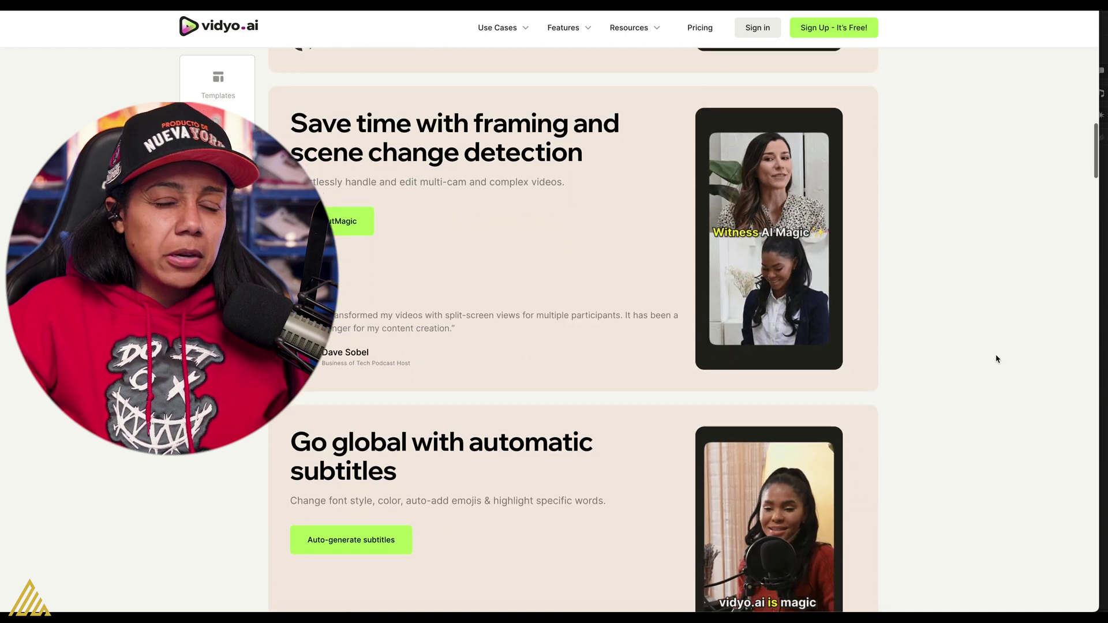
{"action": "scroll", "coordinate": [997, 359], "scroll_direction": "down", "scroll_amount": 7}
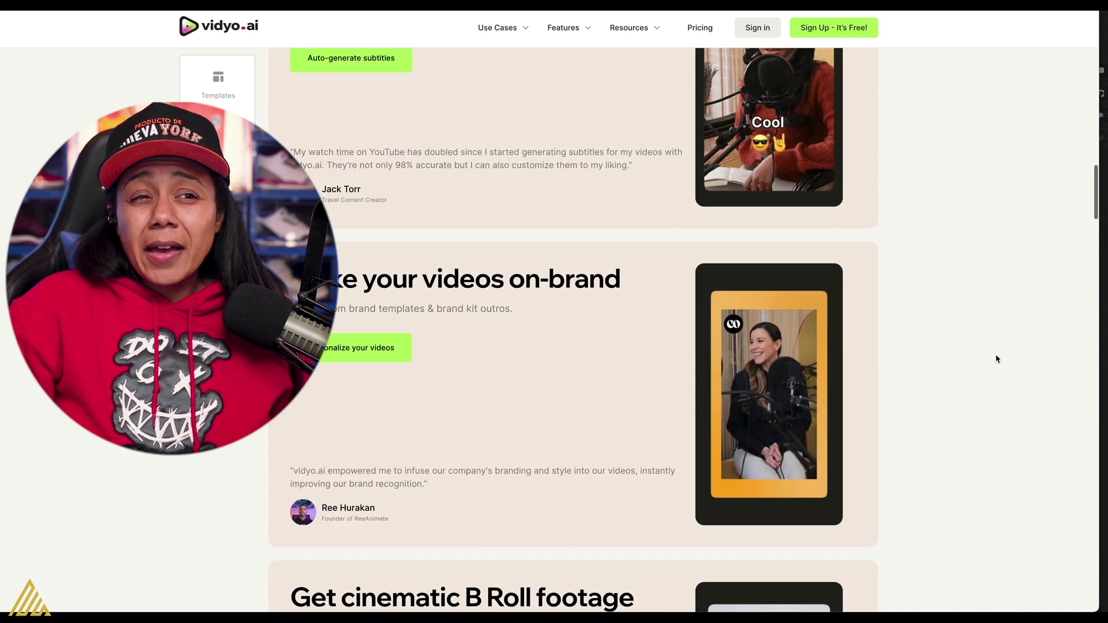
{"action": "scroll", "coordinate": [997, 359], "scroll_direction": "down", "scroll_amount": 2}
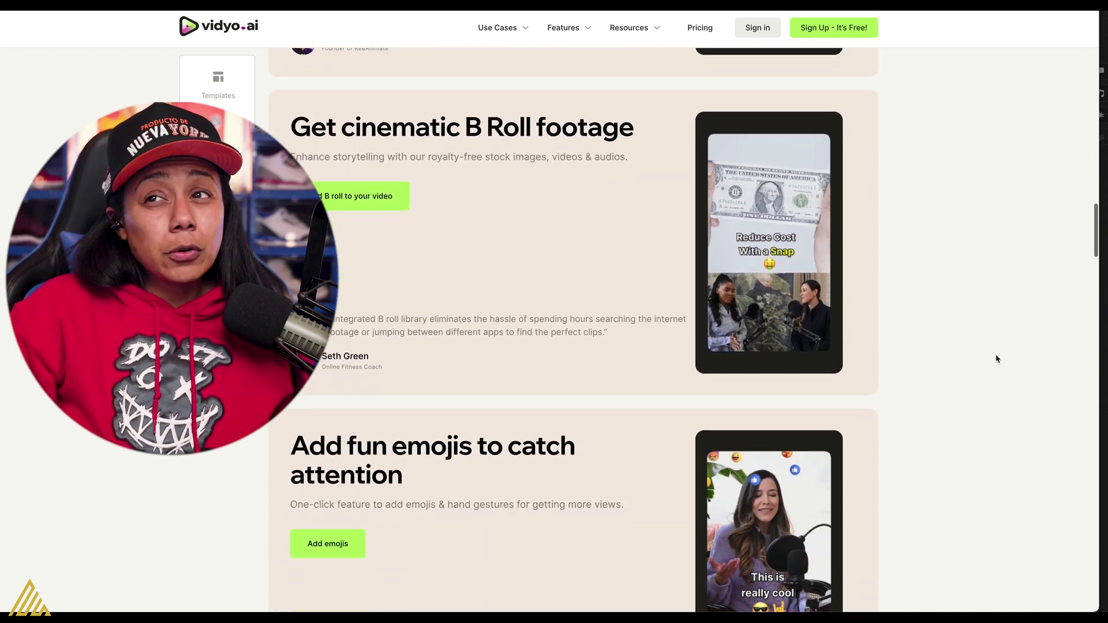
{"action": "scroll", "coordinate": [997, 359], "scroll_direction": "down", "scroll_amount": 5}
{"action": "scroll", "coordinate": [997, 359], "scroll_direction": "down", "scroll_amount": 4}
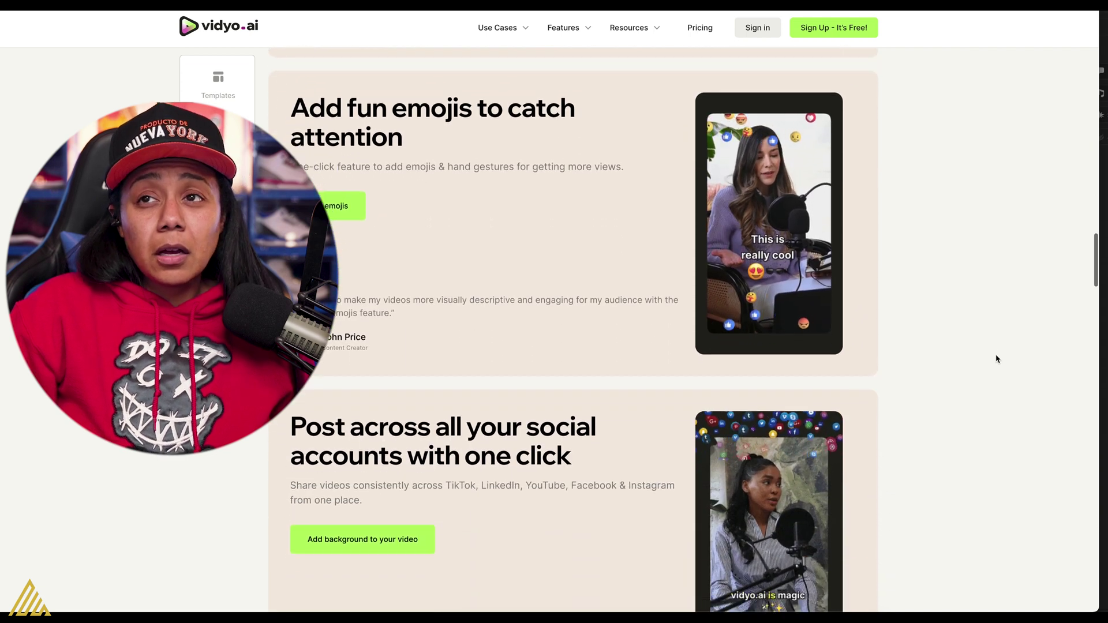
{"action": "scroll", "coordinate": [997, 359], "scroll_direction": "down", "scroll_amount": 4}
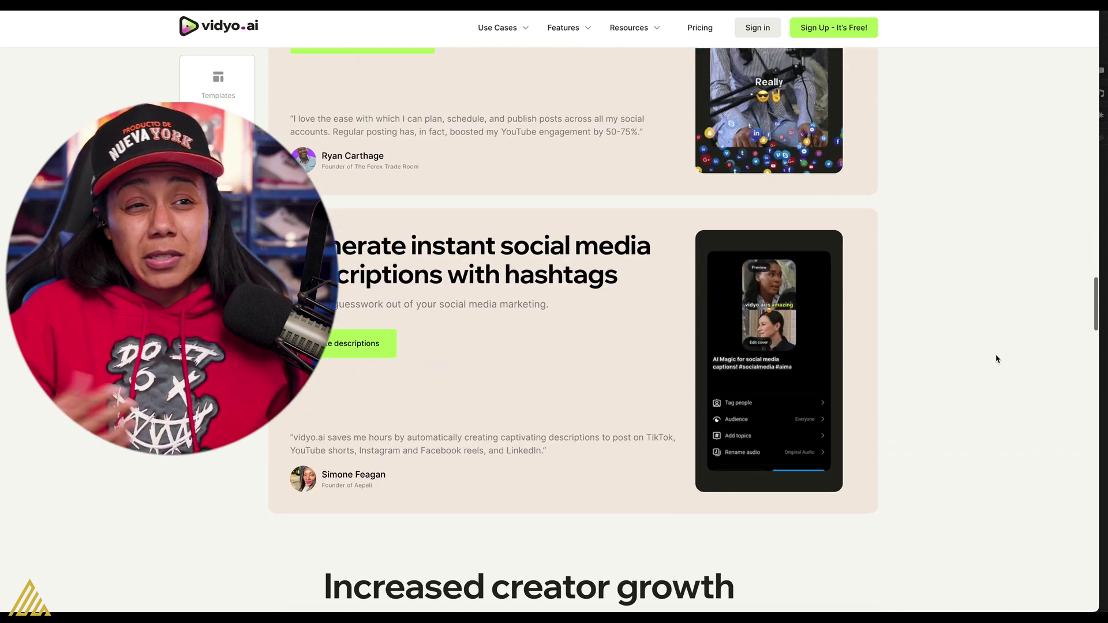
{"action": "scroll", "coordinate": [997, 359], "scroll_direction": "down", "scroll_amount": 5}
{"action": "scroll", "coordinate": [997, 360], "scroll_direction": "down", "scroll_amount": 6}
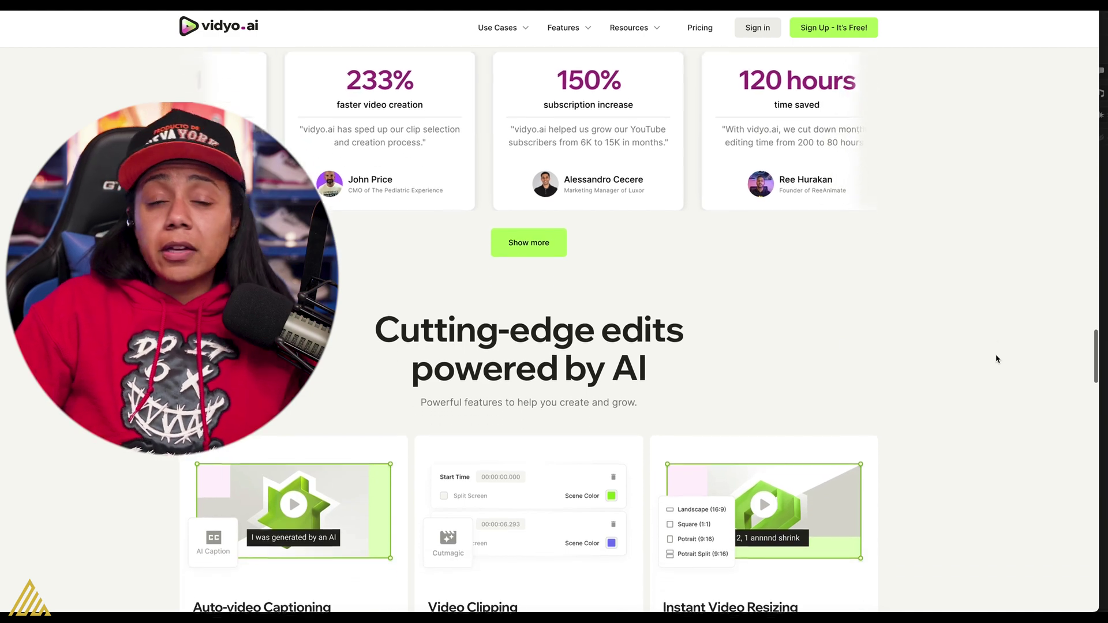
{"action": "scroll", "coordinate": [997, 359], "scroll_direction": "down", "scroll_amount": 3}
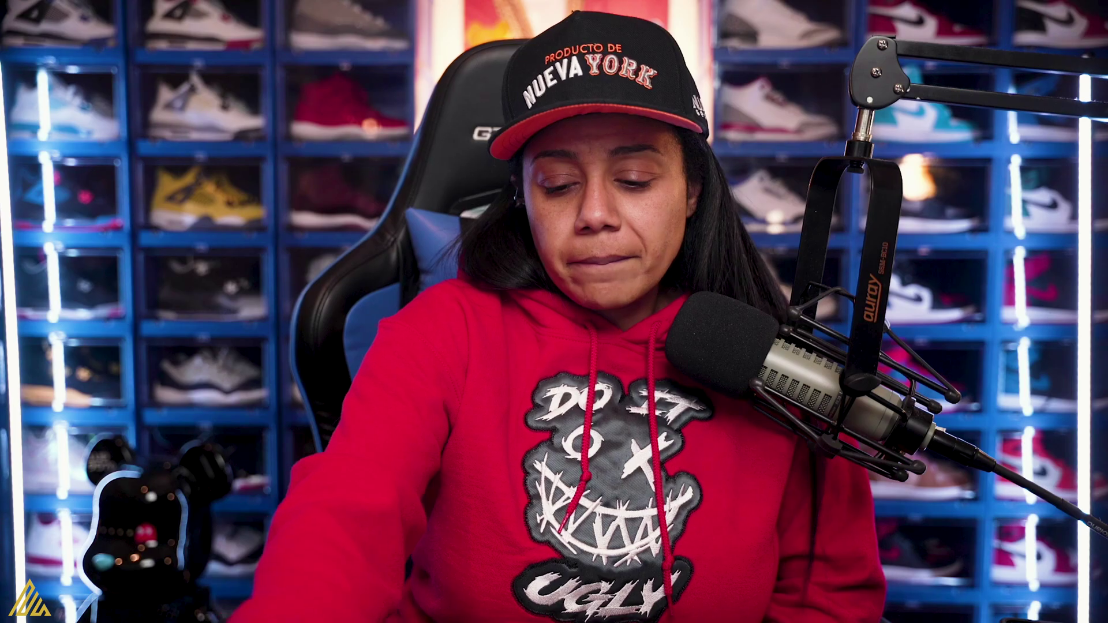